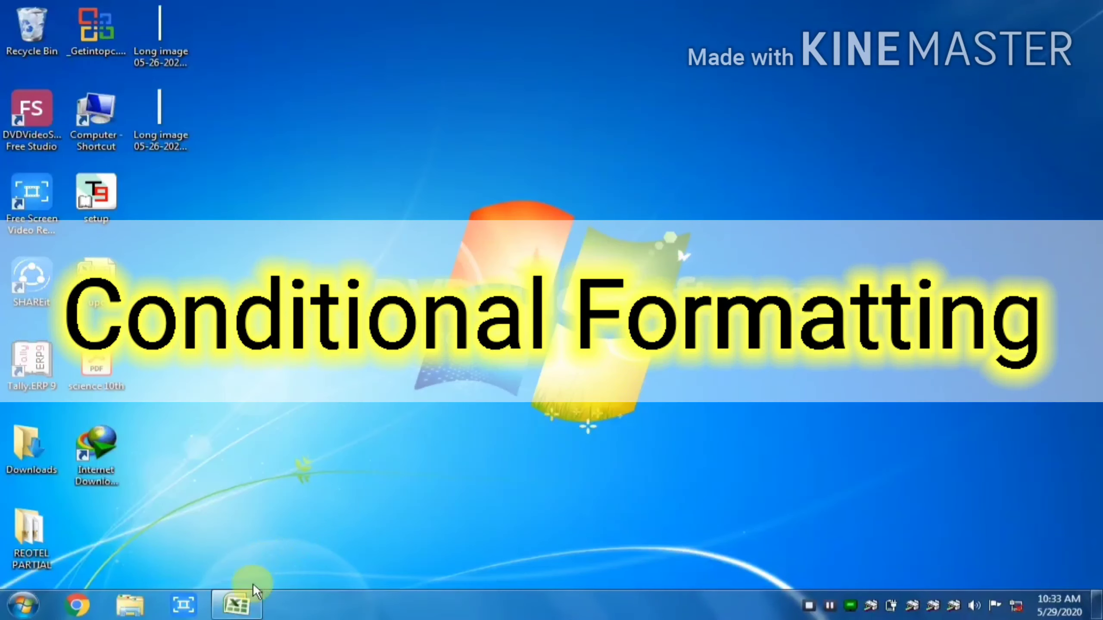
# - Restore the 'Conditionl formating' workbook window from the taskbar, showing the Sheet1 topic list
pyautogui.click(243, 604)
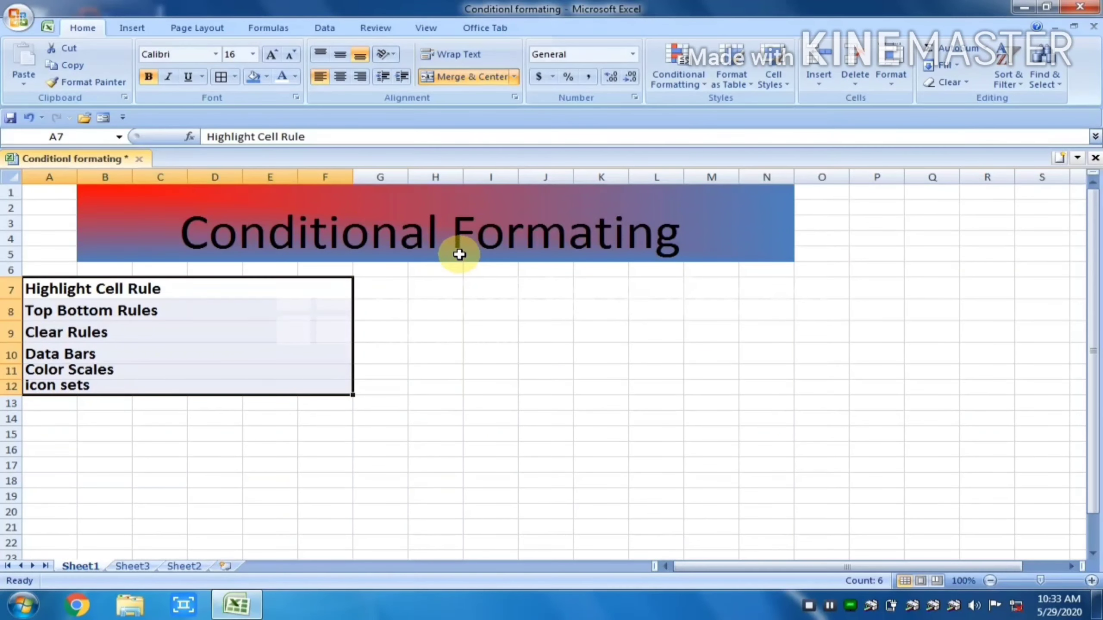
pyautogui.click(137, 292)
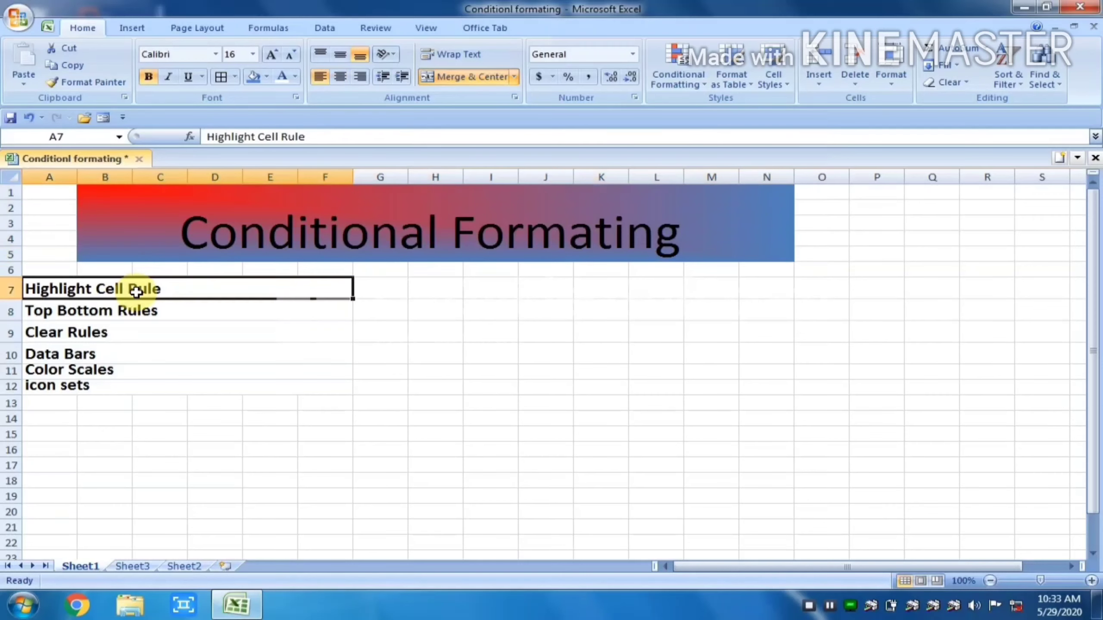
pyautogui.click(76, 319)
pyautogui.click(70, 333)
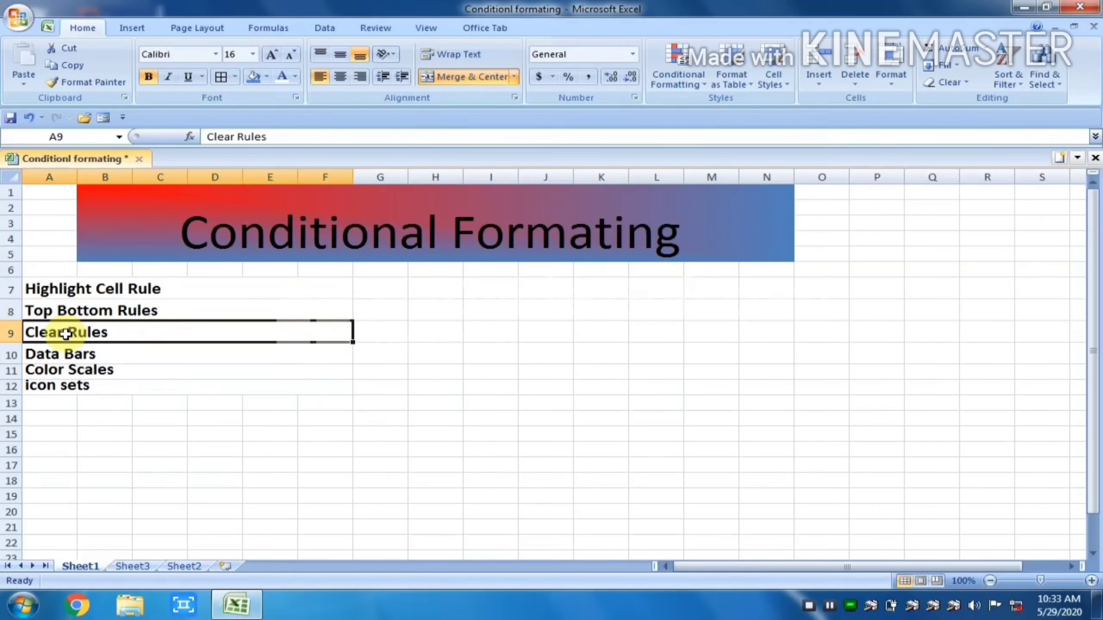
pyautogui.click(109, 359)
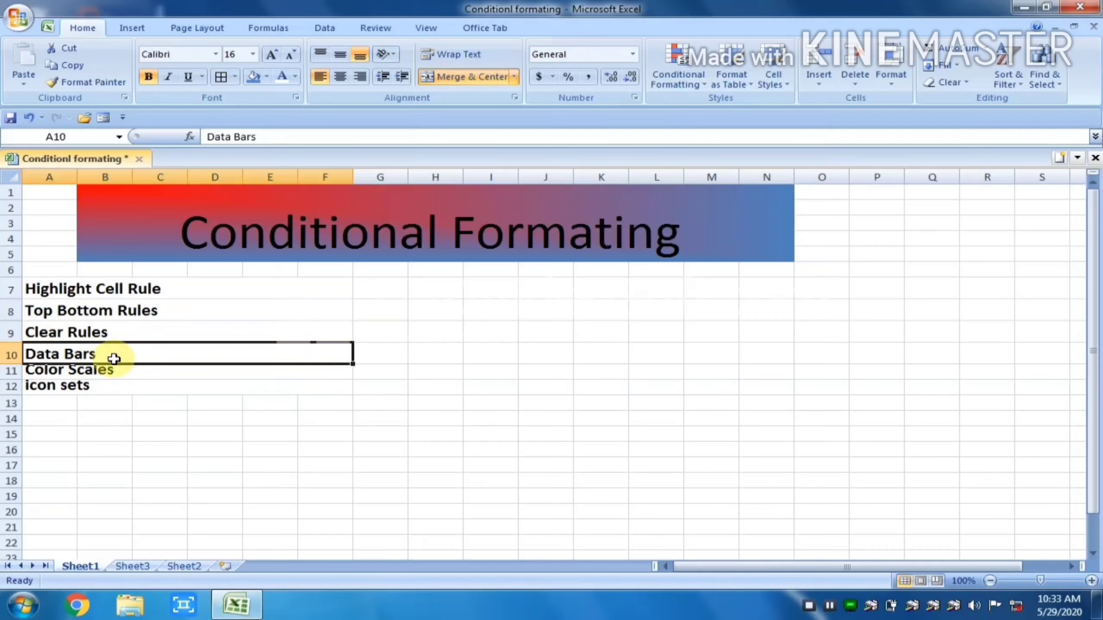
pyautogui.click(155, 373)
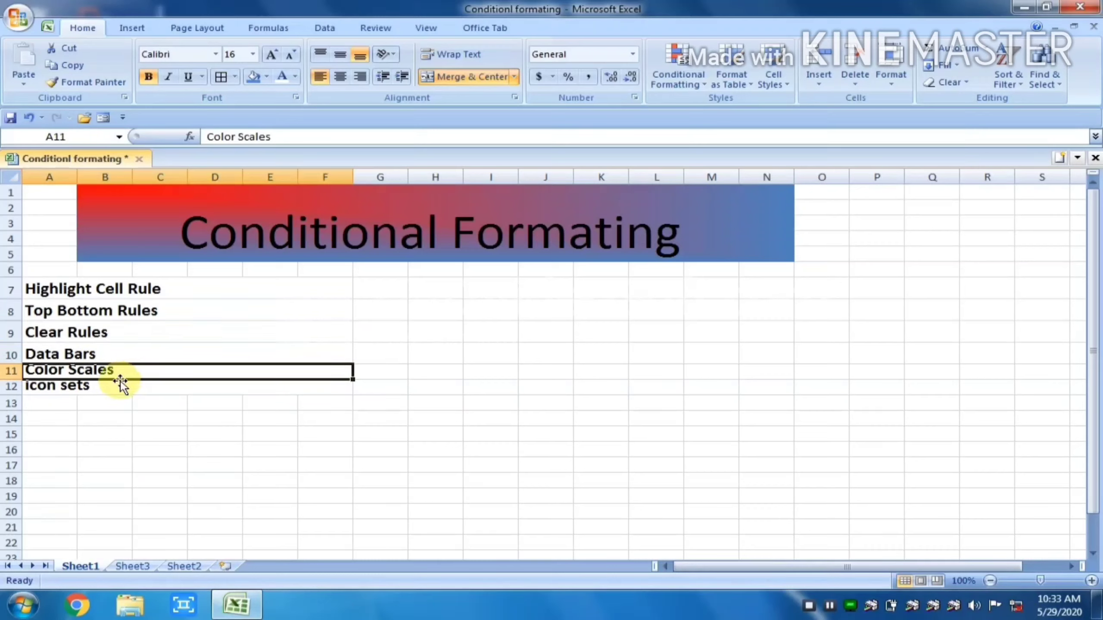
pyautogui.click(119, 381)
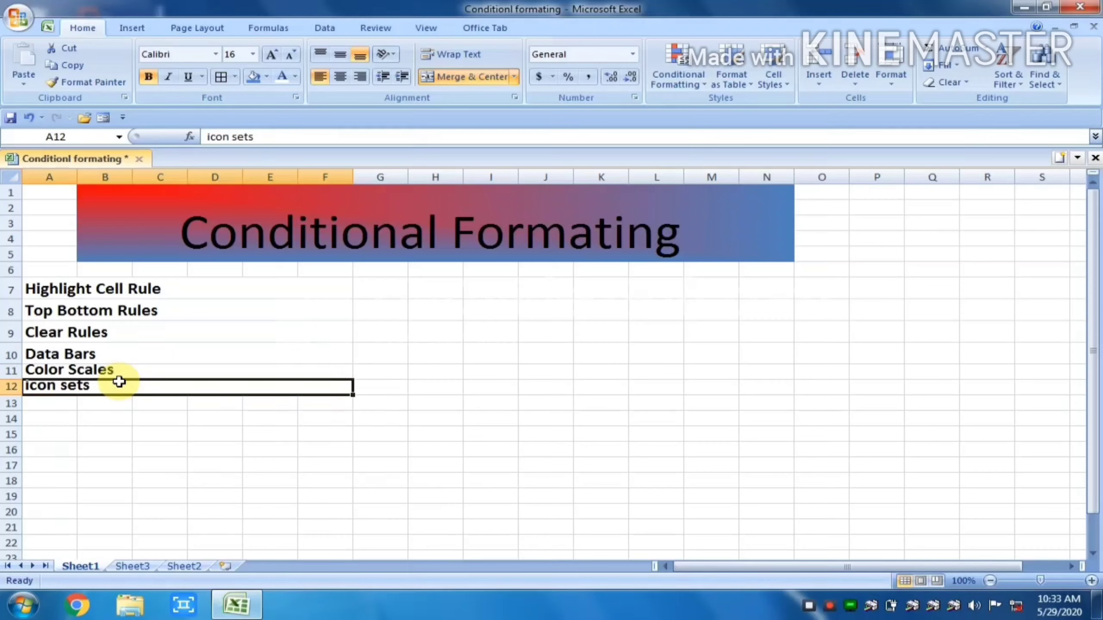
pyautogui.click(150, 418)
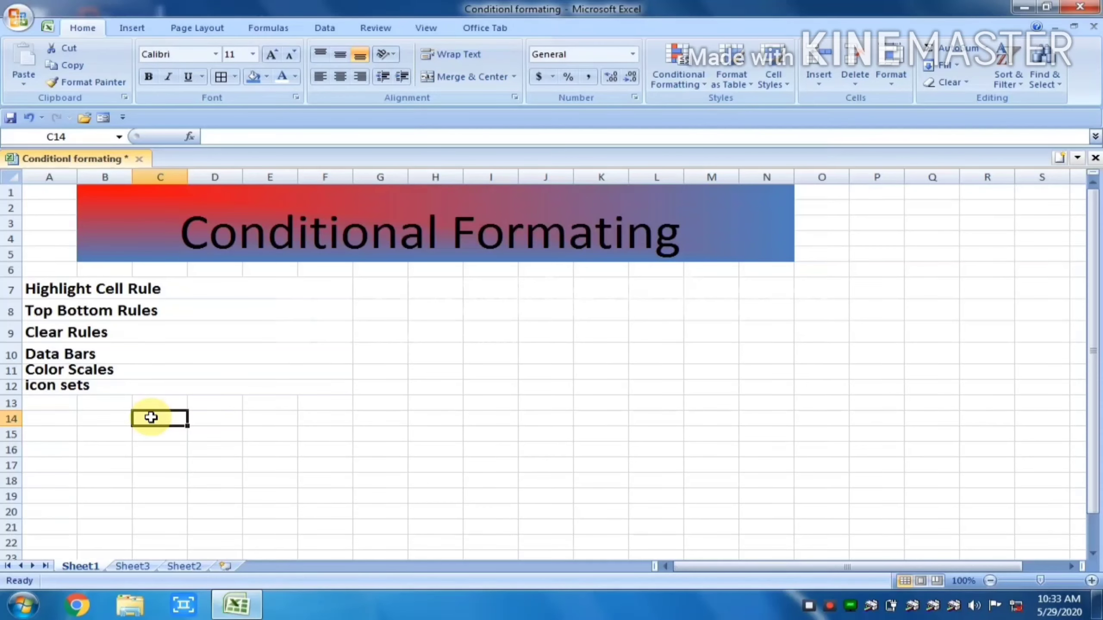
# - On Sheet3, select the Numbers values 10 to 100 in C11:C20
pyautogui.click(129, 563)
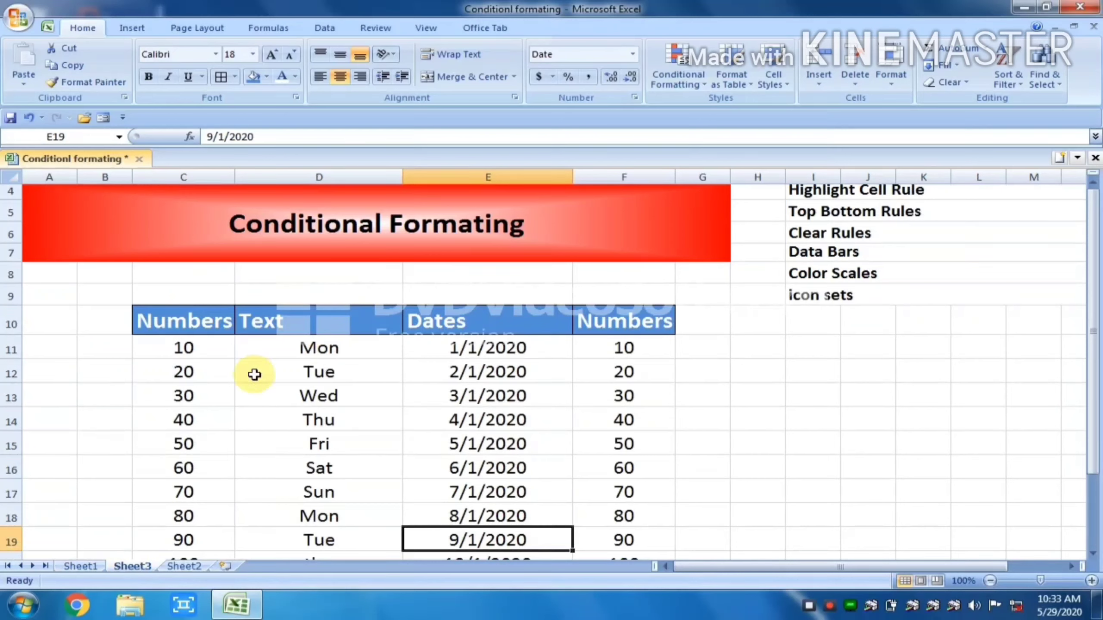
pyautogui.click(310, 287)
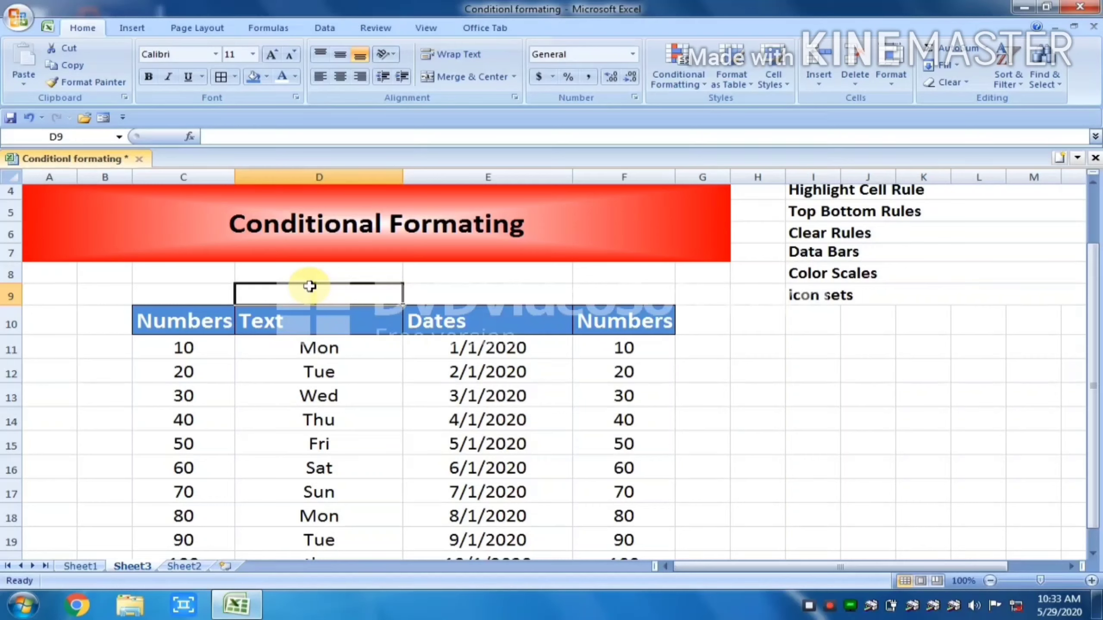
pyautogui.click(191, 328)
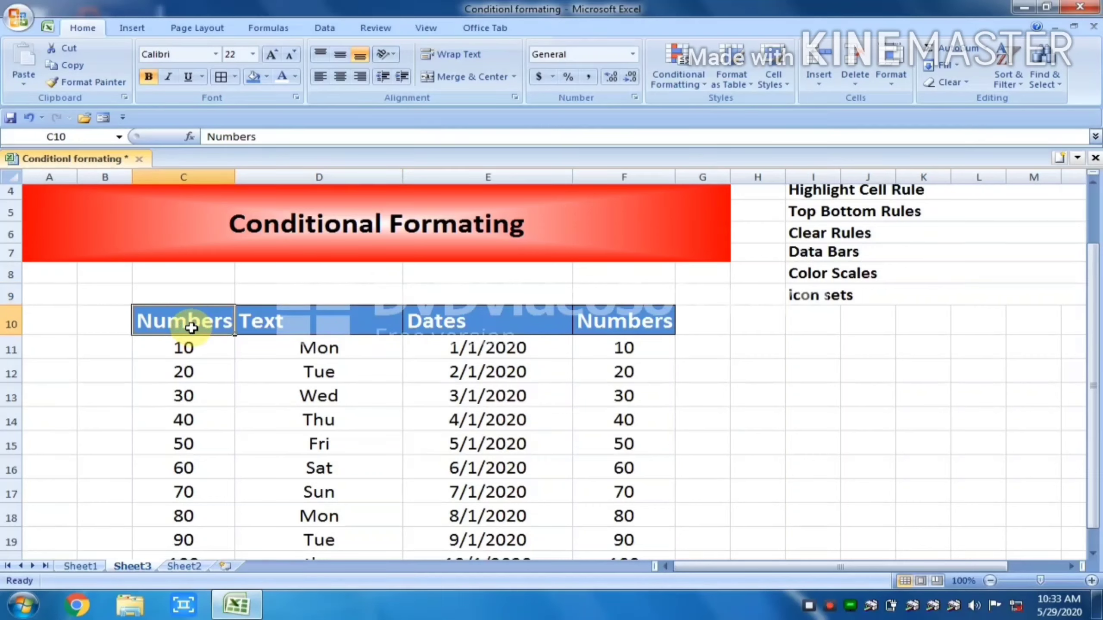
pyautogui.moveTo(185, 345)
pyautogui.mouseDown()
pyautogui.moveTo(168, 456)
pyautogui.moveTo(173, 555)
pyautogui.mouseUp()
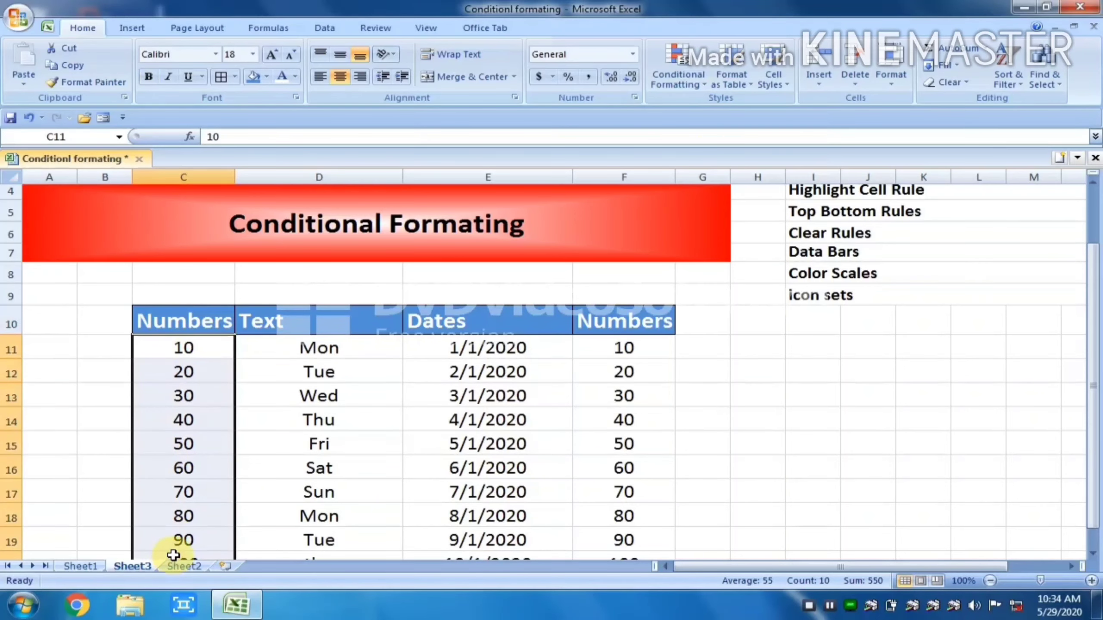
pyautogui.press('Down')
pyautogui.press('Down')
pyautogui.press('Down')
pyautogui.press('Down')
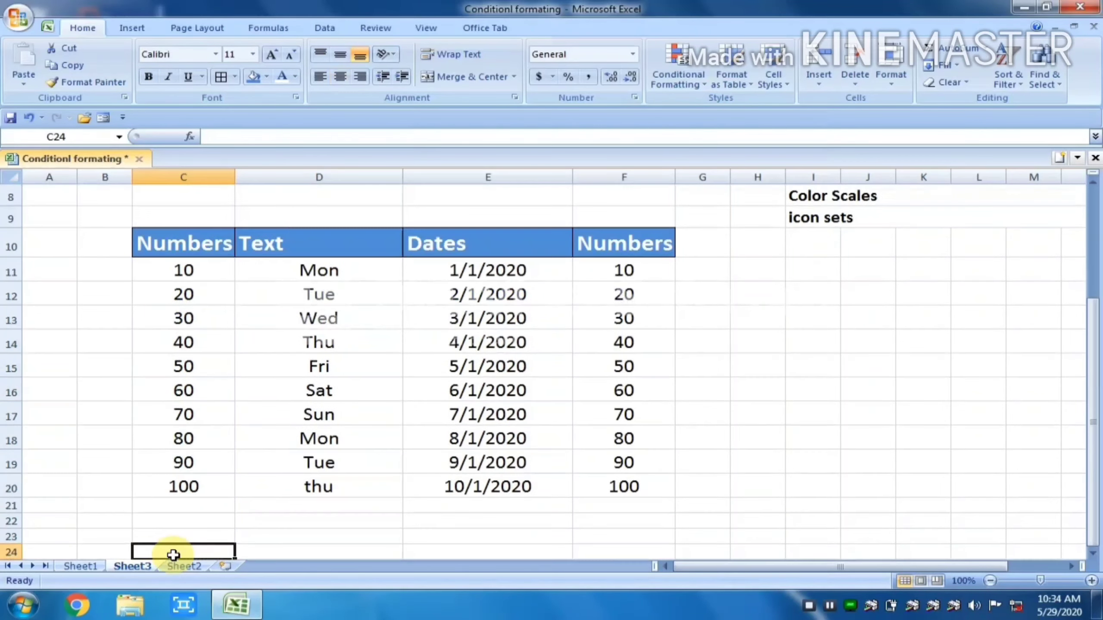
pyautogui.press('Down')
pyautogui.press('Down')
pyautogui.press('Down')
pyautogui.press('Up')
pyautogui.press('Up')
pyautogui.press('Up')
pyautogui.press('Up')
pyautogui.press('Up')
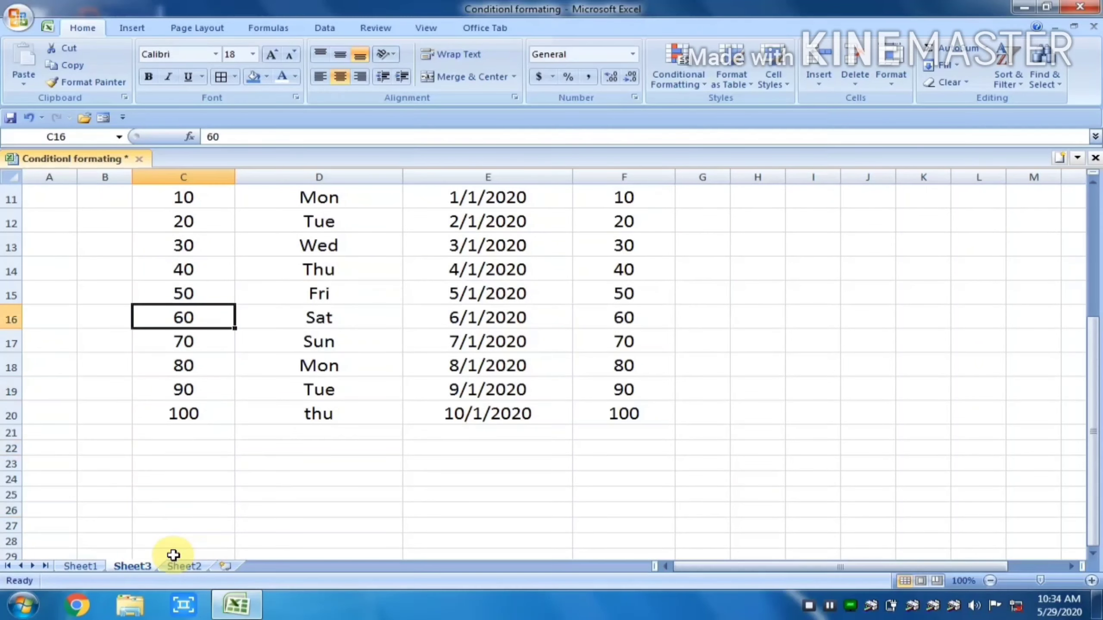
pyautogui.press('Up')
pyautogui.press('Up')
pyautogui.press('Up')
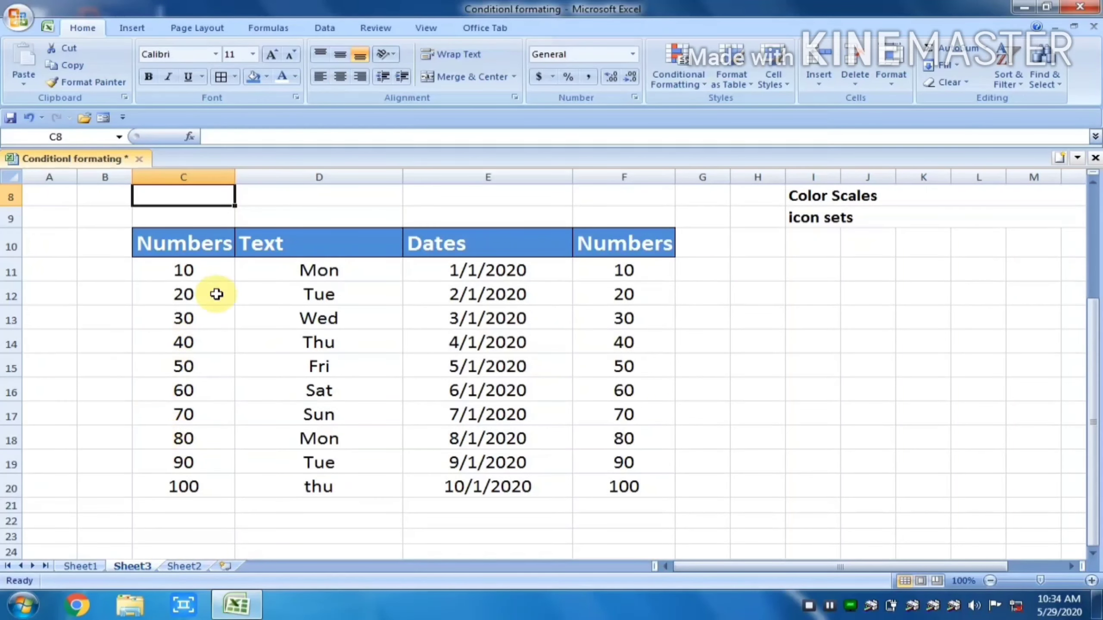
pyautogui.moveTo(198, 270); pyautogui.dragTo(185, 485)
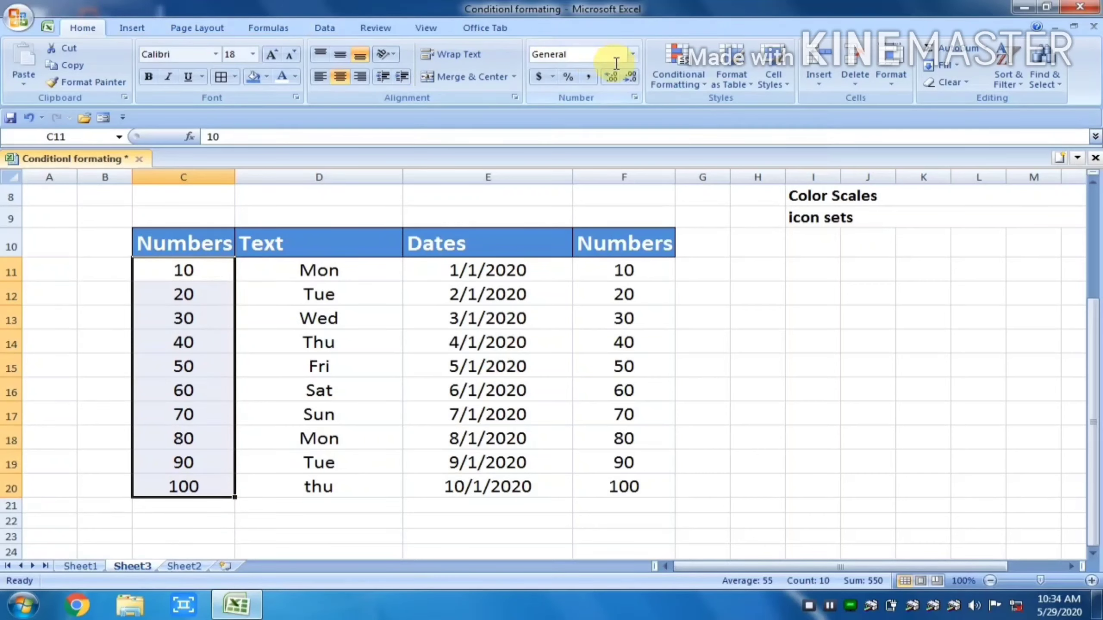
# - Start a Greater Than highlight rule on C11:C20, previewing values 60–100 above 55
pyautogui.click(693, 67)
pyautogui.moveTo(735, 110)
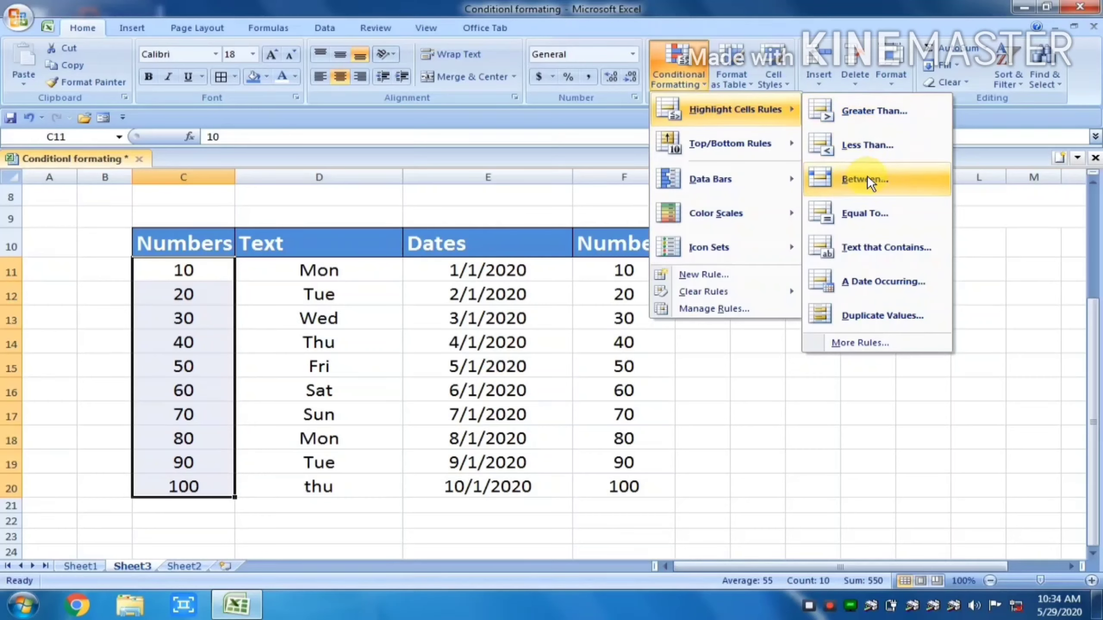
pyautogui.click(865, 111)
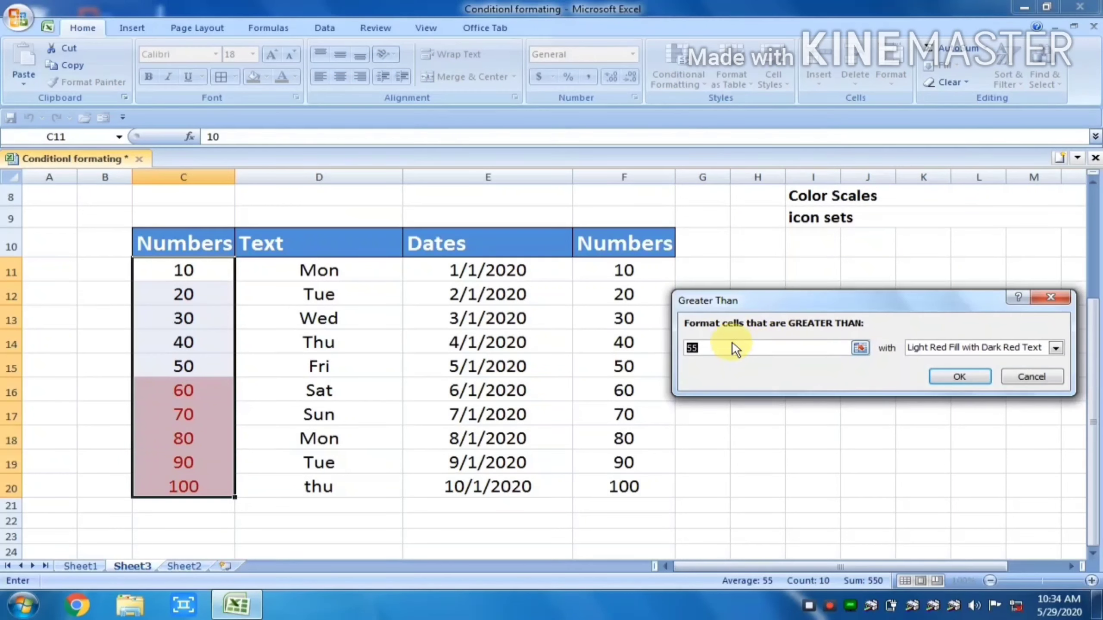
# - Apply a Greater Than 40 rule with Light Red Fill with Dark Red Text
pyautogui.press('BackSpace')
pyautogui.write('4')
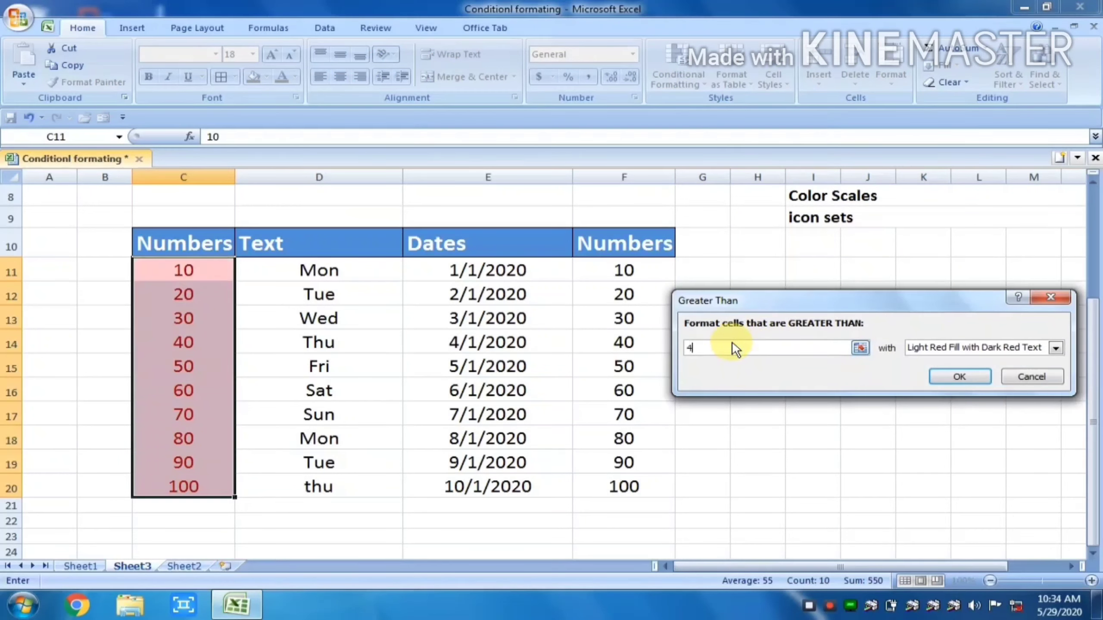
pyautogui.write('0')
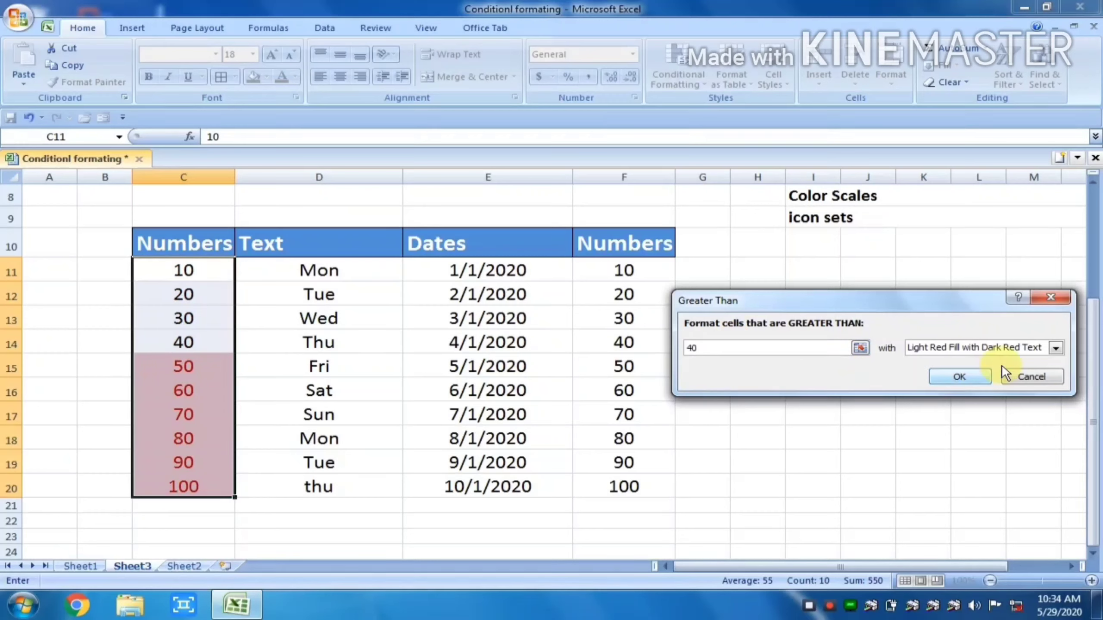
pyautogui.click(1051, 348)
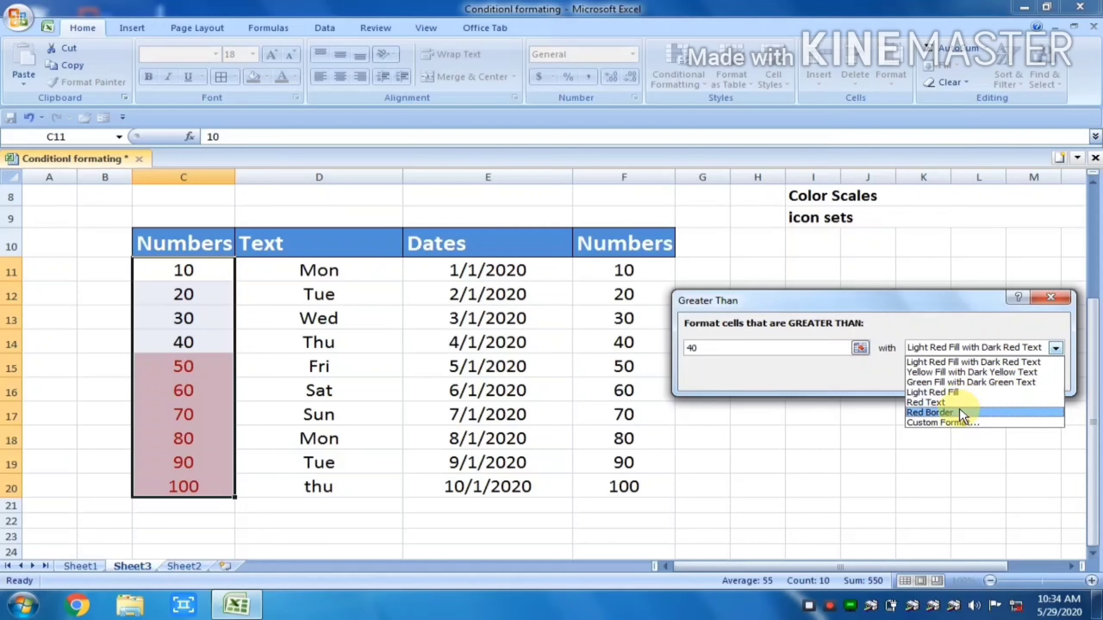
pyautogui.click(958, 385)
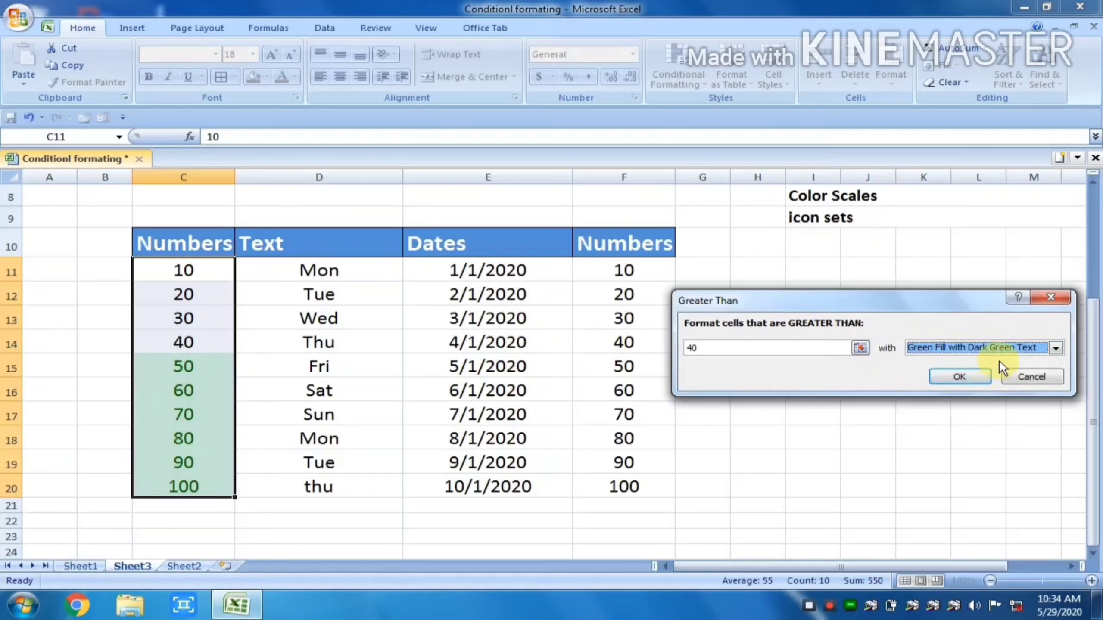
pyautogui.click(1034, 352)
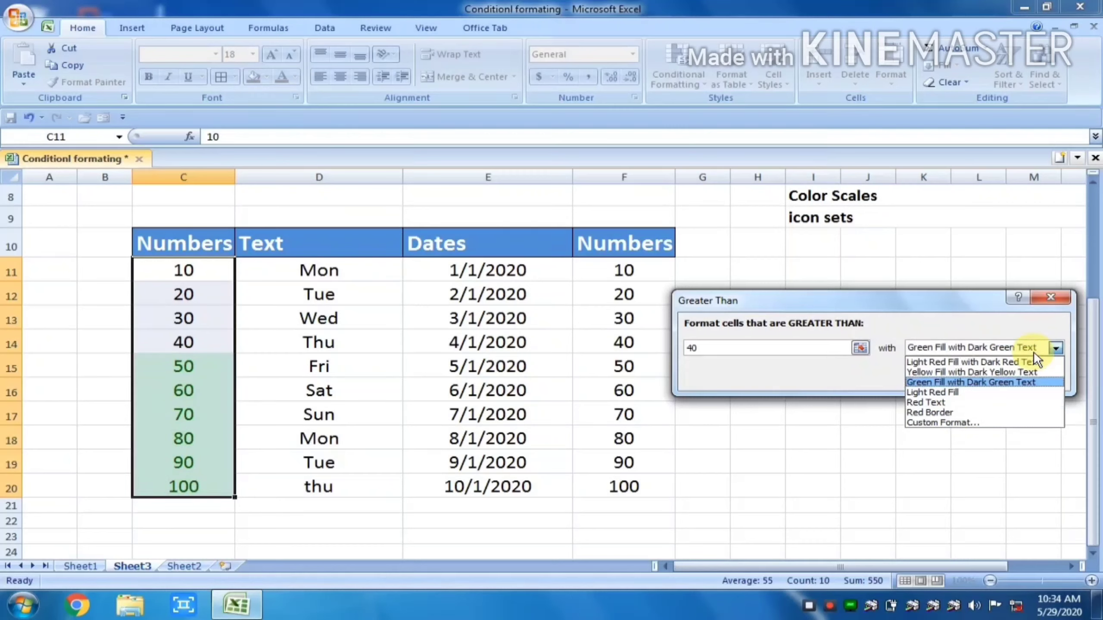
pyautogui.click(936, 393)
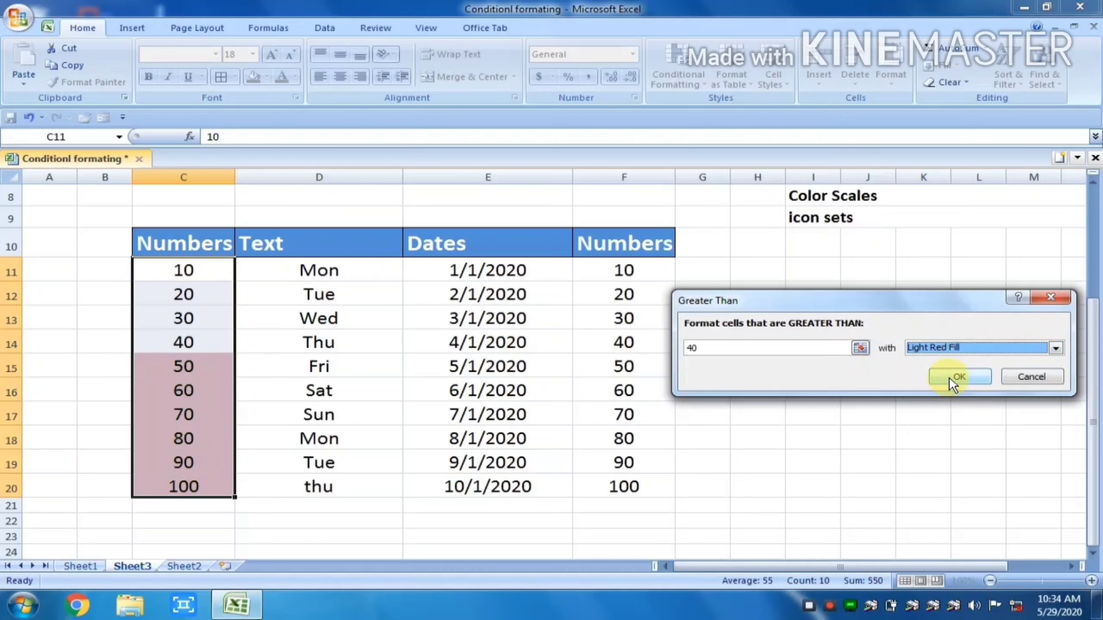
pyautogui.click(949, 378)
# - Check the highlighting starting at 50, then reselect C11:C20
pyautogui.click(562, 436)
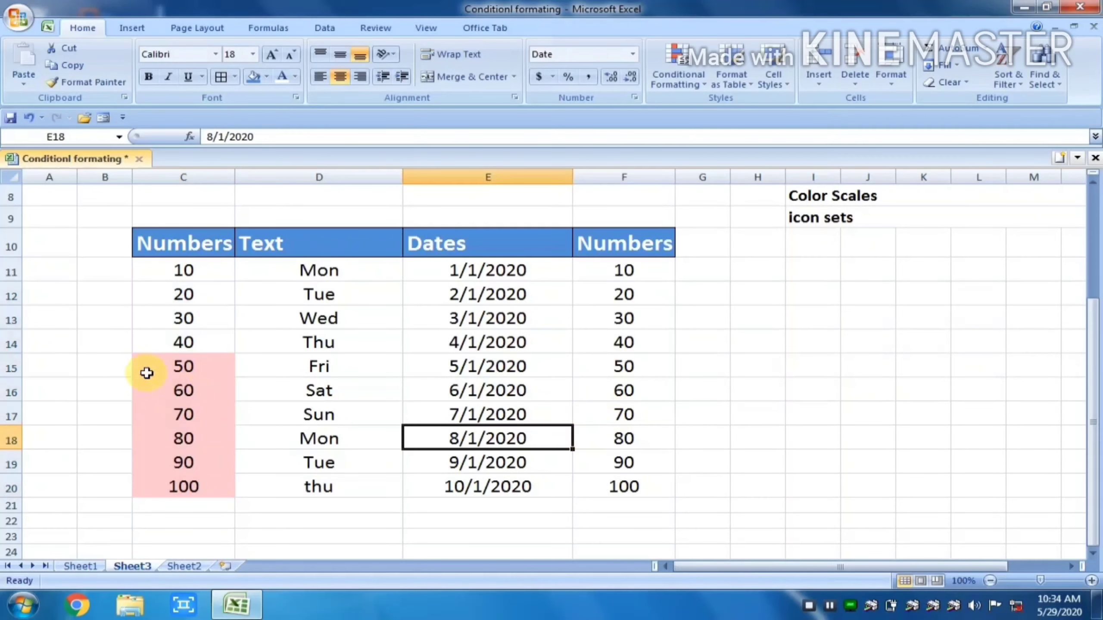
pyautogui.click(160, 366)
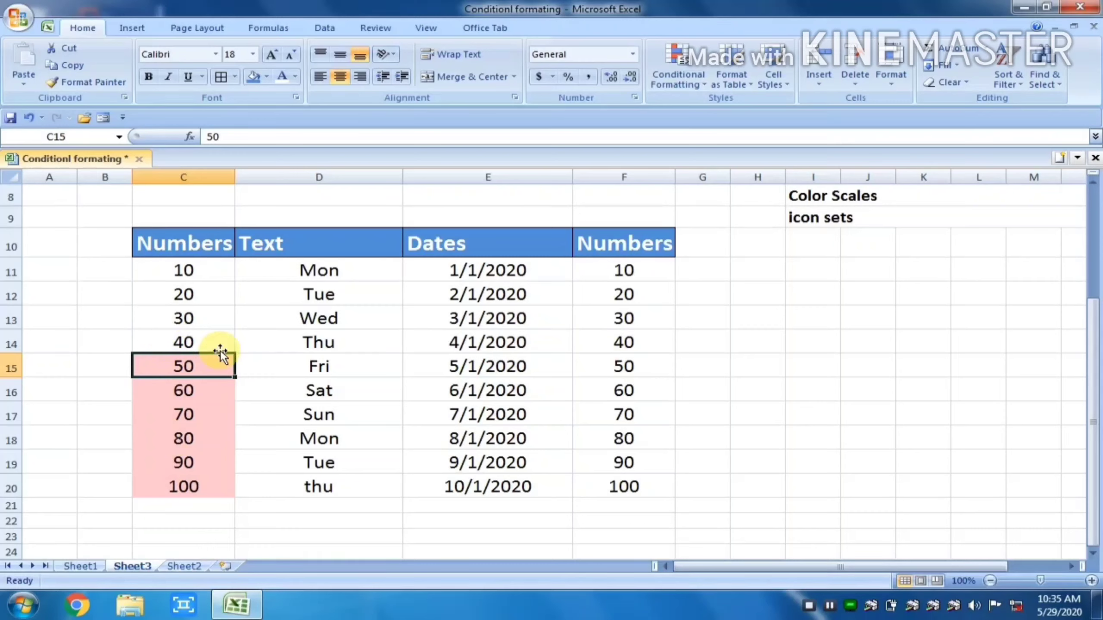
pyautogui.moveTo(178, 267); pyautogui.dragTo(156, 482)
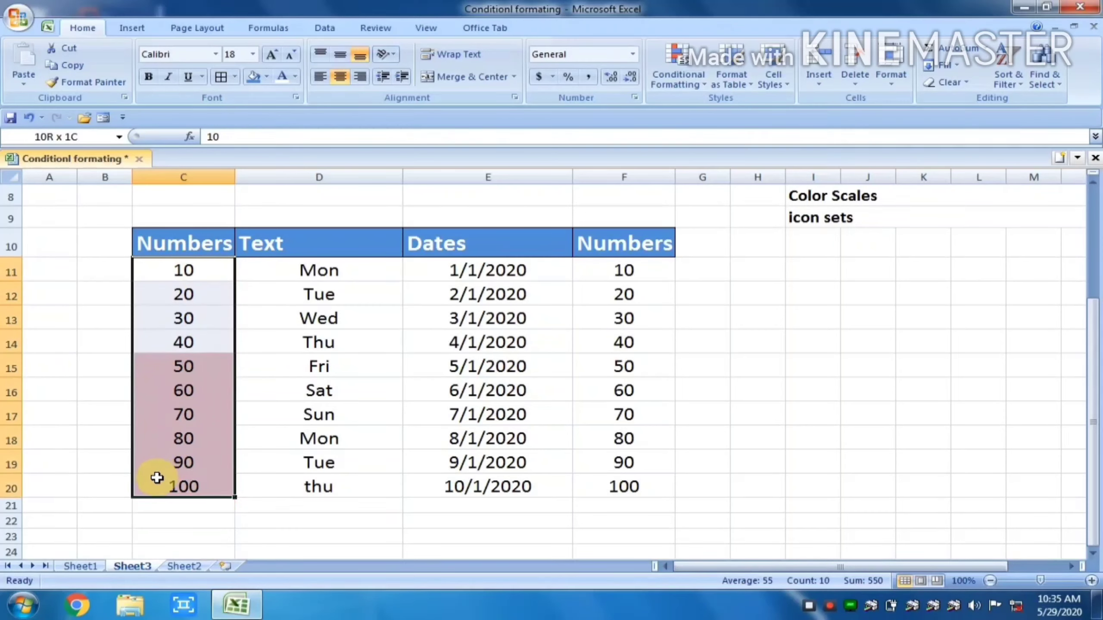
# - Apply a Less Than 55 highlight rule with light red fill to C11:C20
pyautogui.click(681, 56)
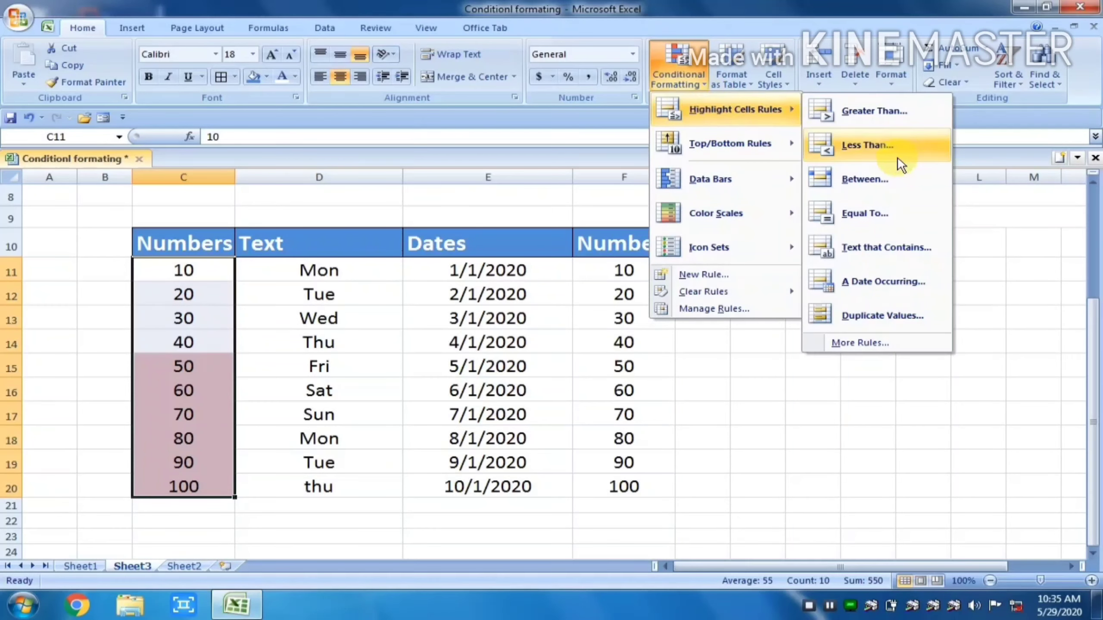
pyautogui.click(886, 146)
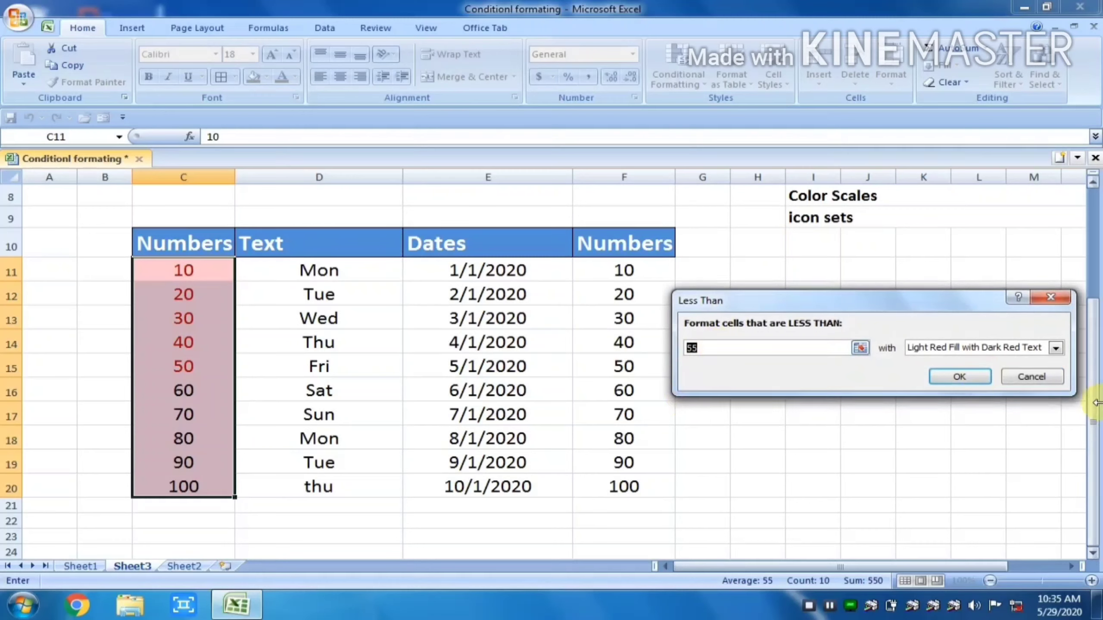
pyautogui.click(959, 376)
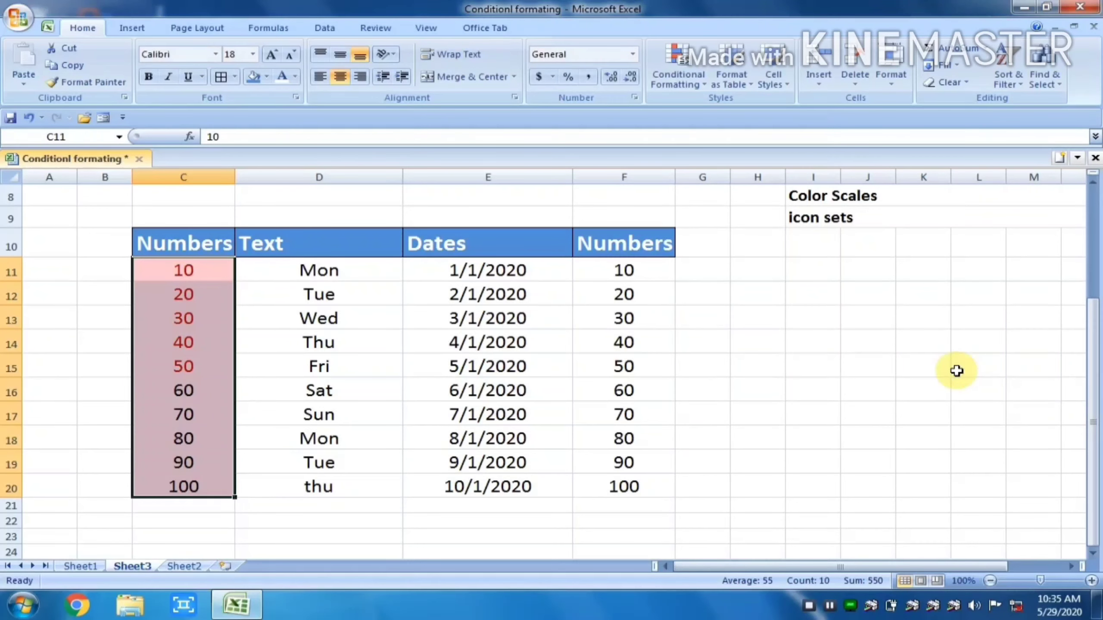
# - Inspect the newly highlighted values 10–50, then reselect exactly C11:C20
pyautogui.click(567, 361)
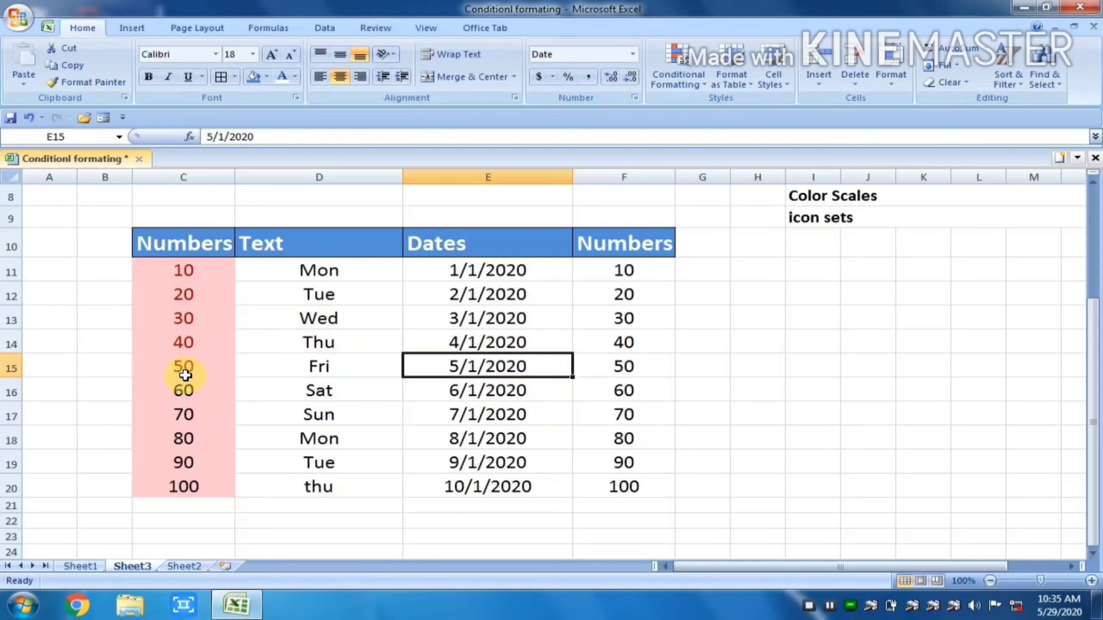
pyautogui.moveTo(186, 374); pyautogui.dragTo(185, 293)
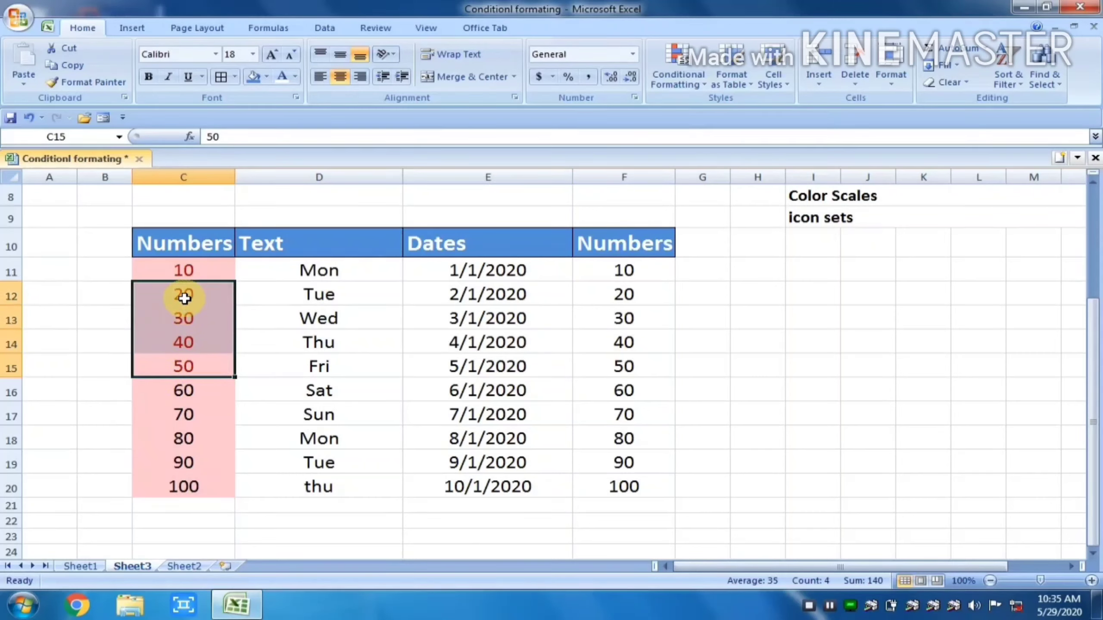
pyautogui.moveTo(185, 359); pyautogui.dragTo(182, 260)
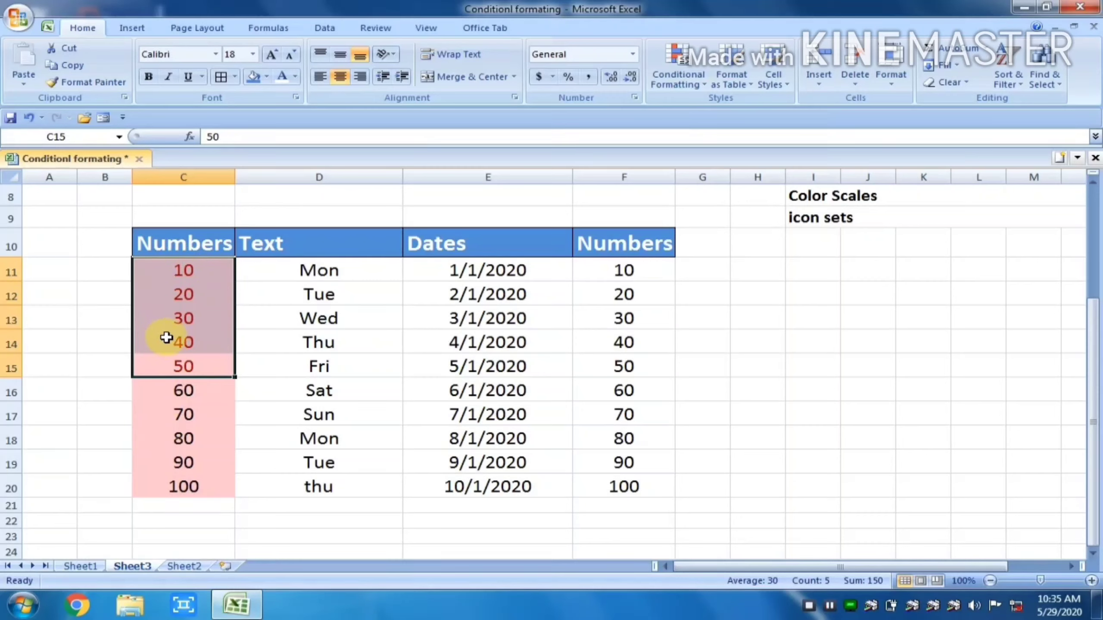
pyautogui.click(182, 441)
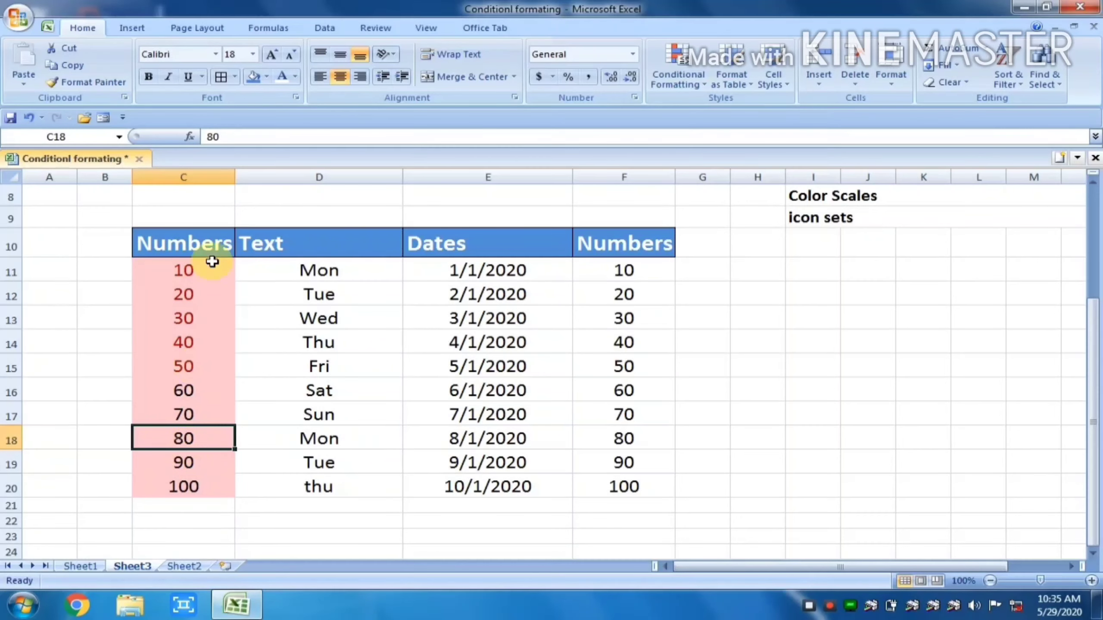
pyautogui.moveTo(174, 276); pyautogui.dragTo(144, 510)
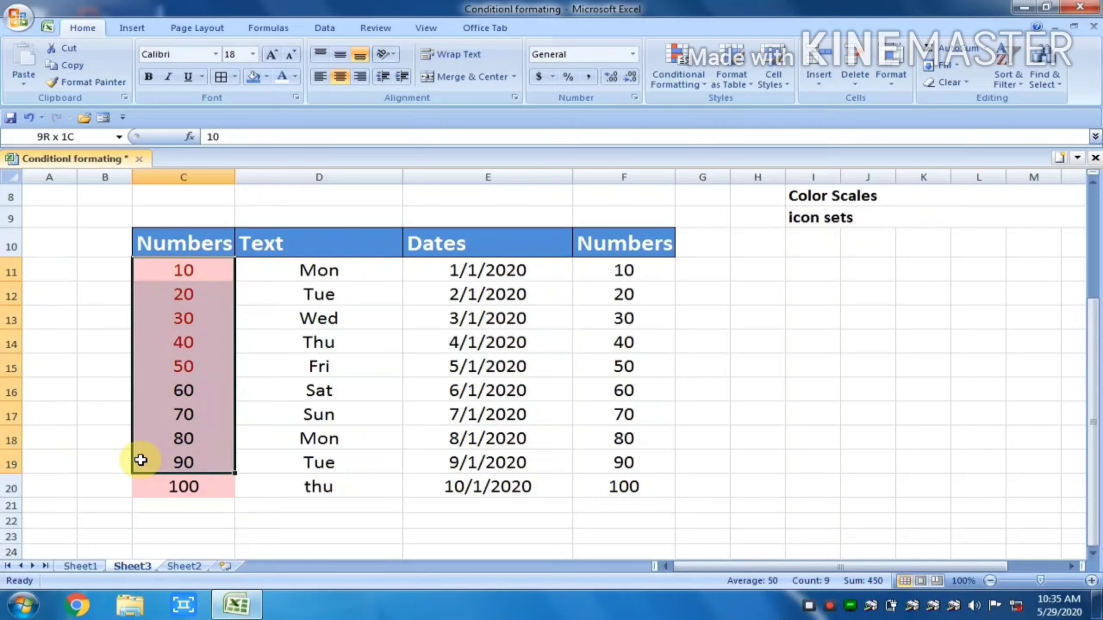
pyautogui.moveTo(143, 510); pyautogui.dragTo(148, 489)
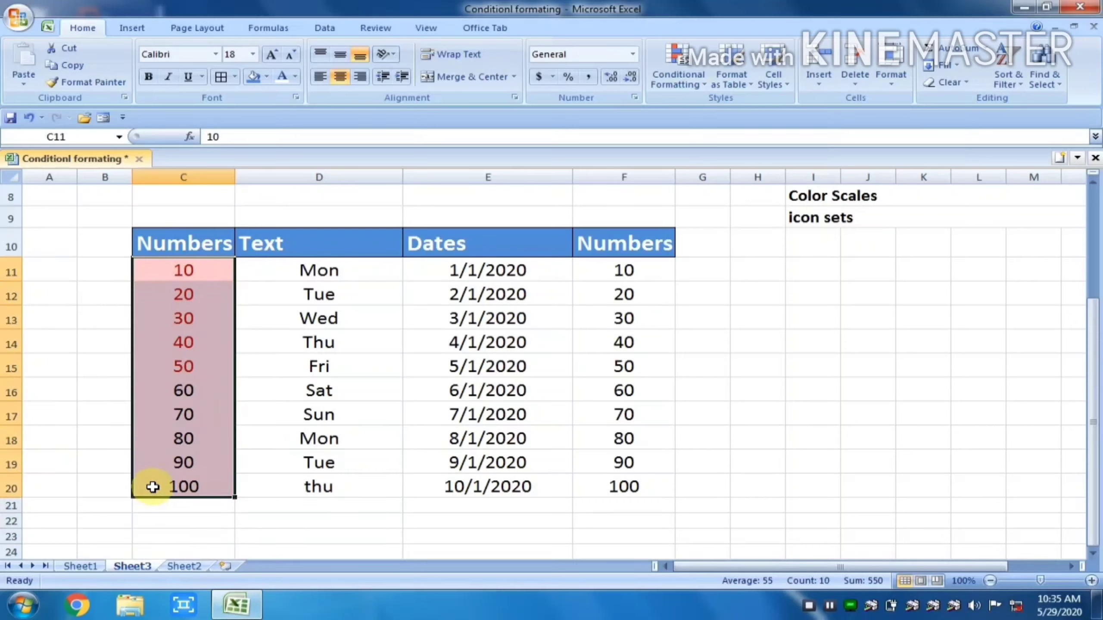
# - Clear the existing rules and reapply a Less Than 55 highlight to C11:C20
pyautogui.click(663, 85)
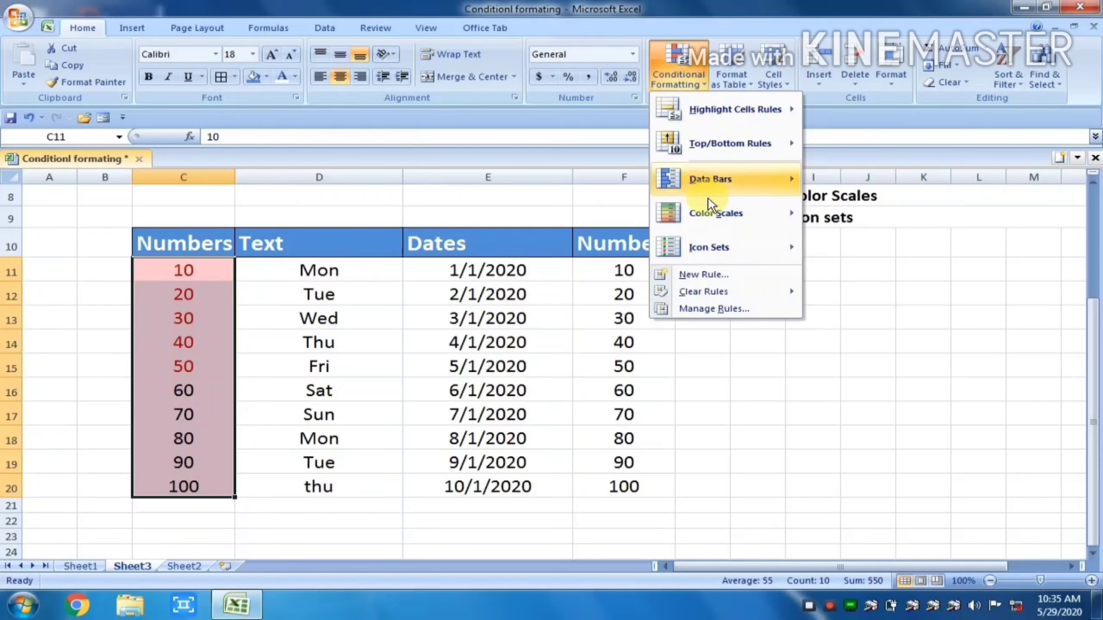
pyautogui.moveTo(703, 292)
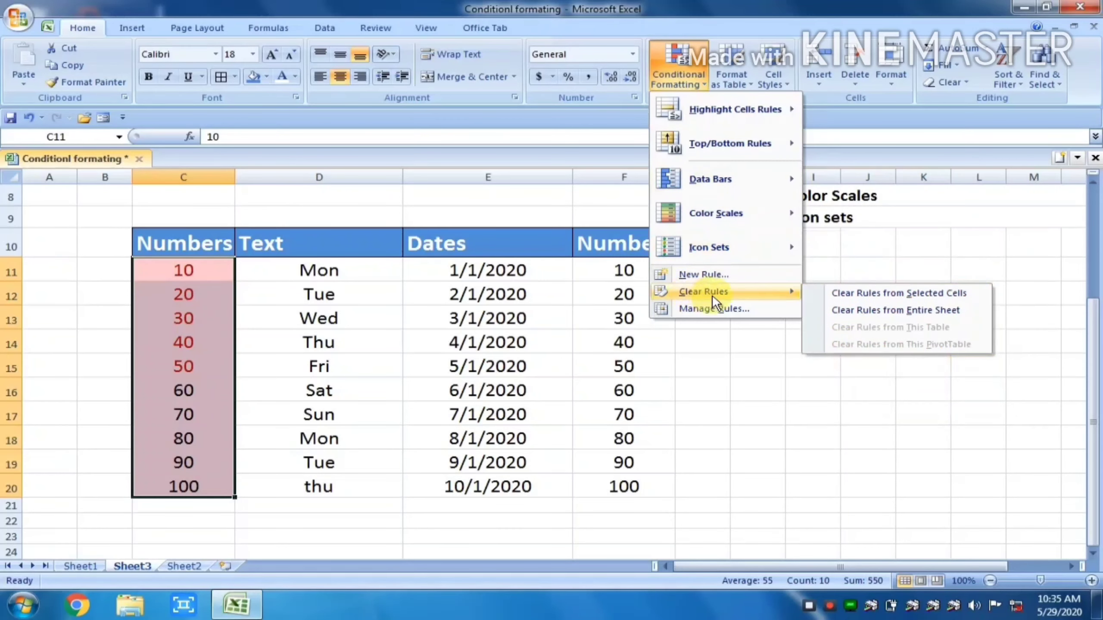
pyautogui.click(899, 311)
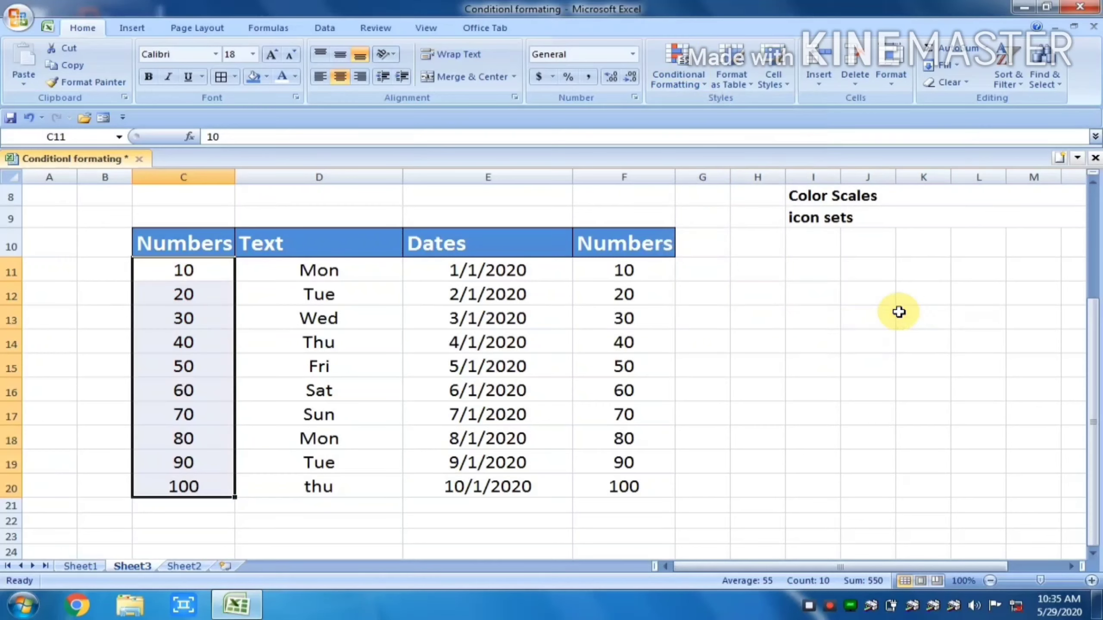
pyautogui.click(677, 79)
pyautogui.moveTo(734, 109)
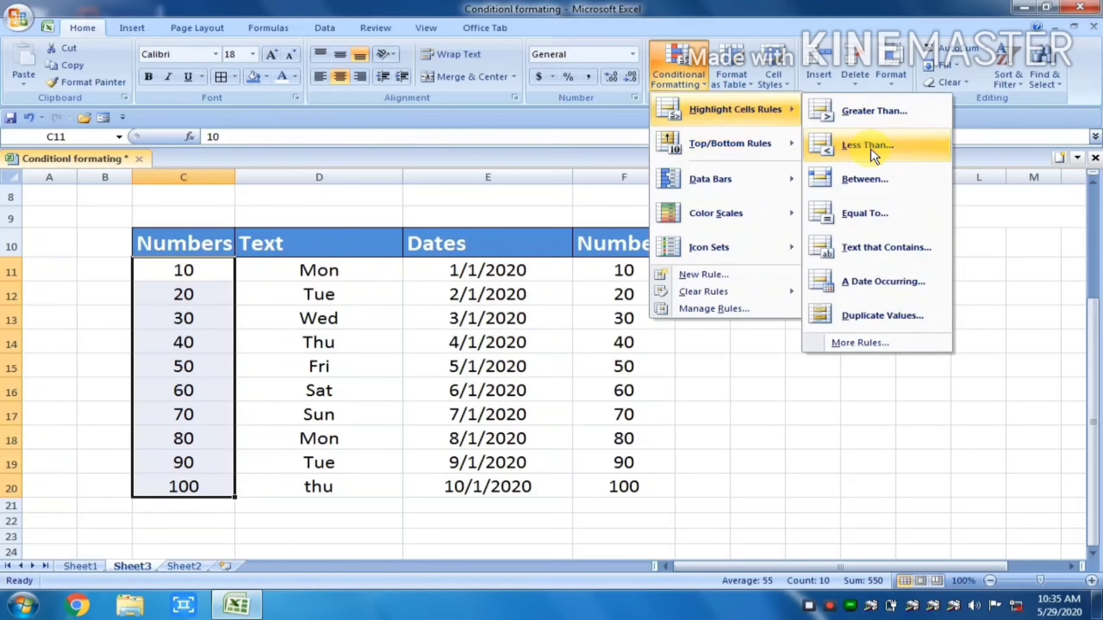
pyautogui.click(867, 145)
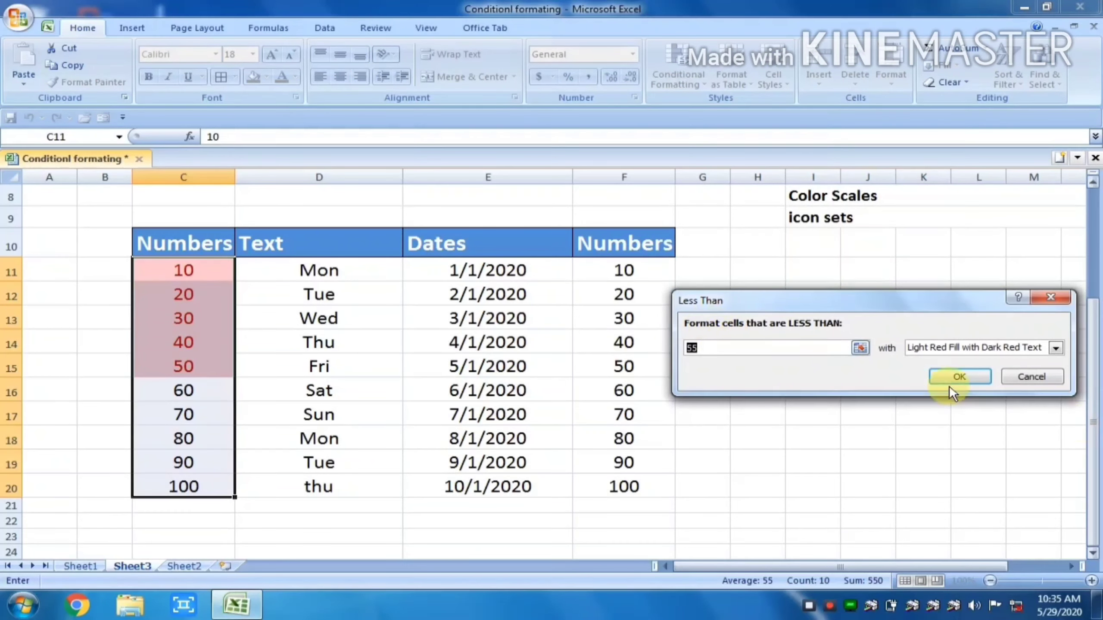
pyautogui.click(950, 372)
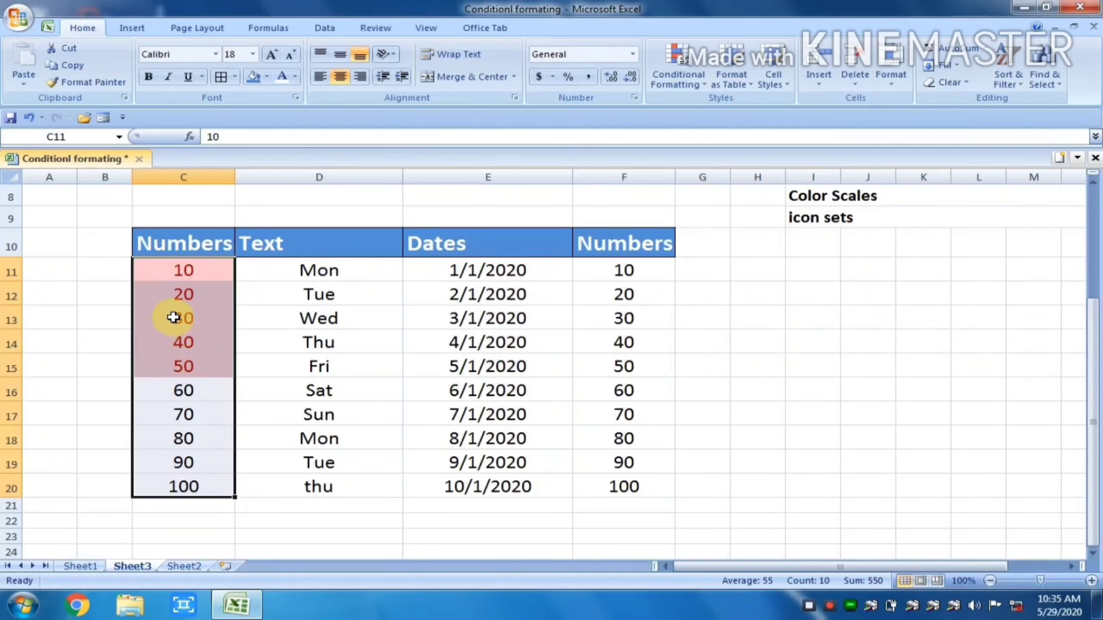
# - Review the 10–50 highlighting, then reselect C11:C20
pyautogui.click(332, 367)
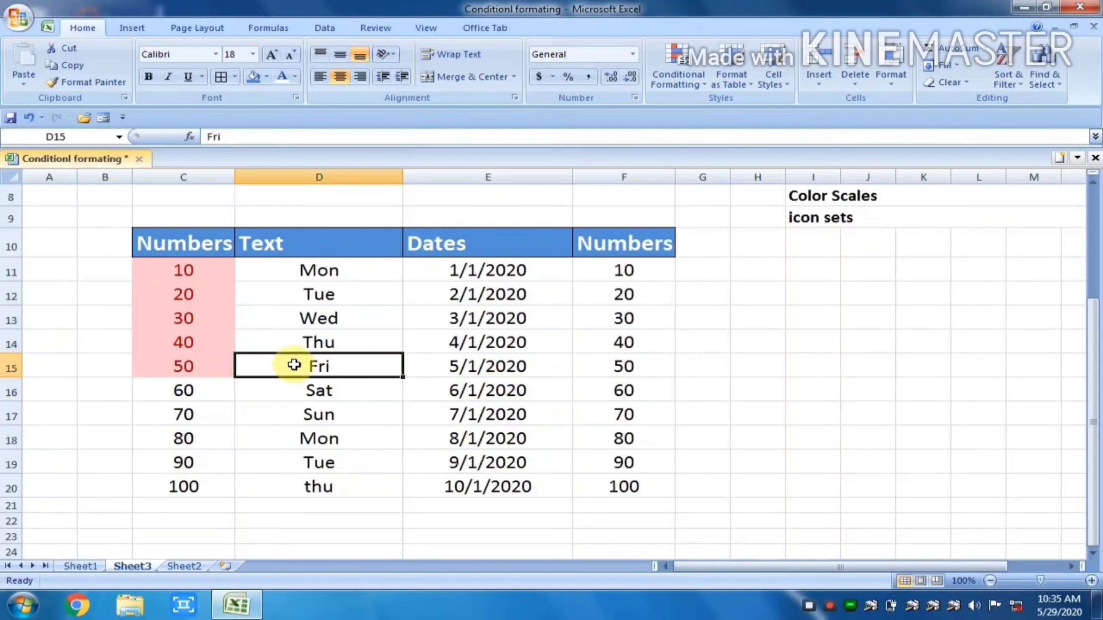
pyautogui.moveTo(187, 262); pyautogui.dragTo(167, 487)
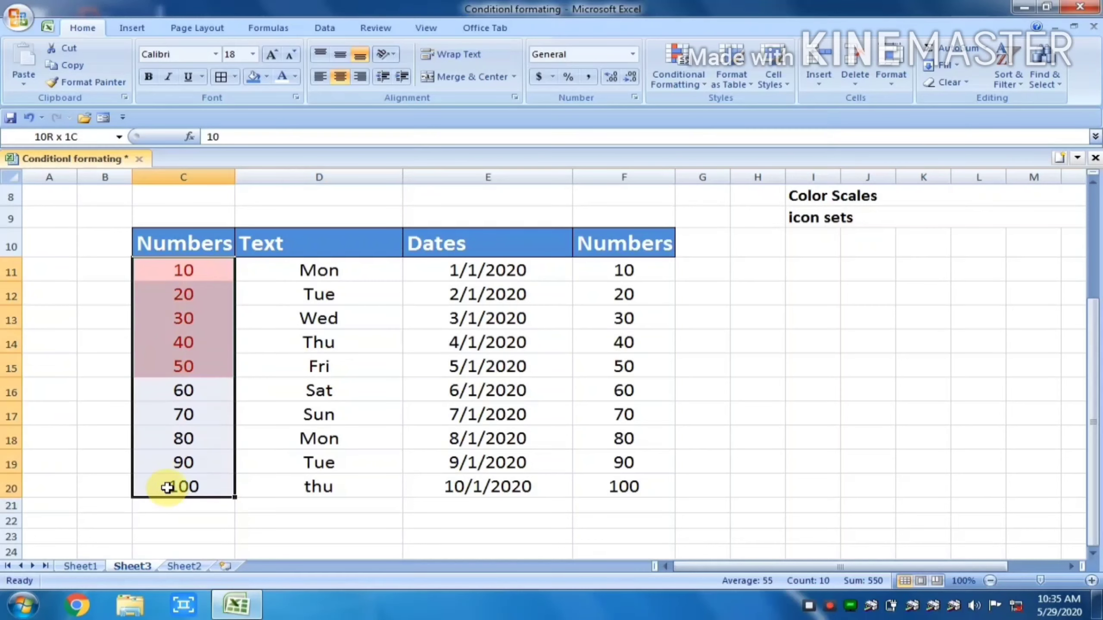
pyautogui.click(680, 84)
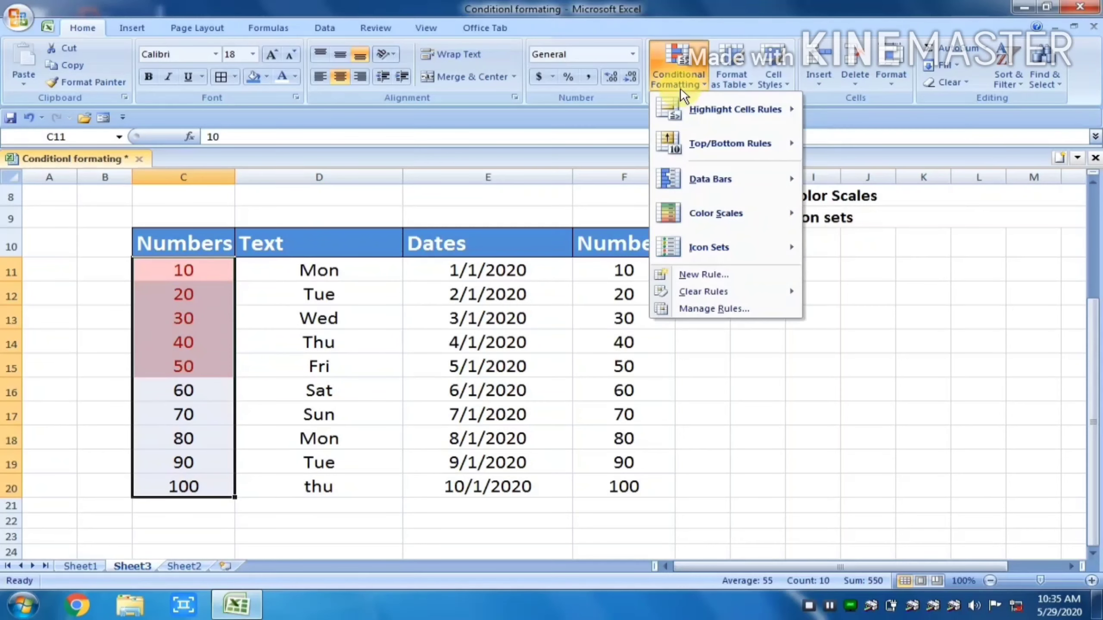
pyautogui.moveTo(703, 291)
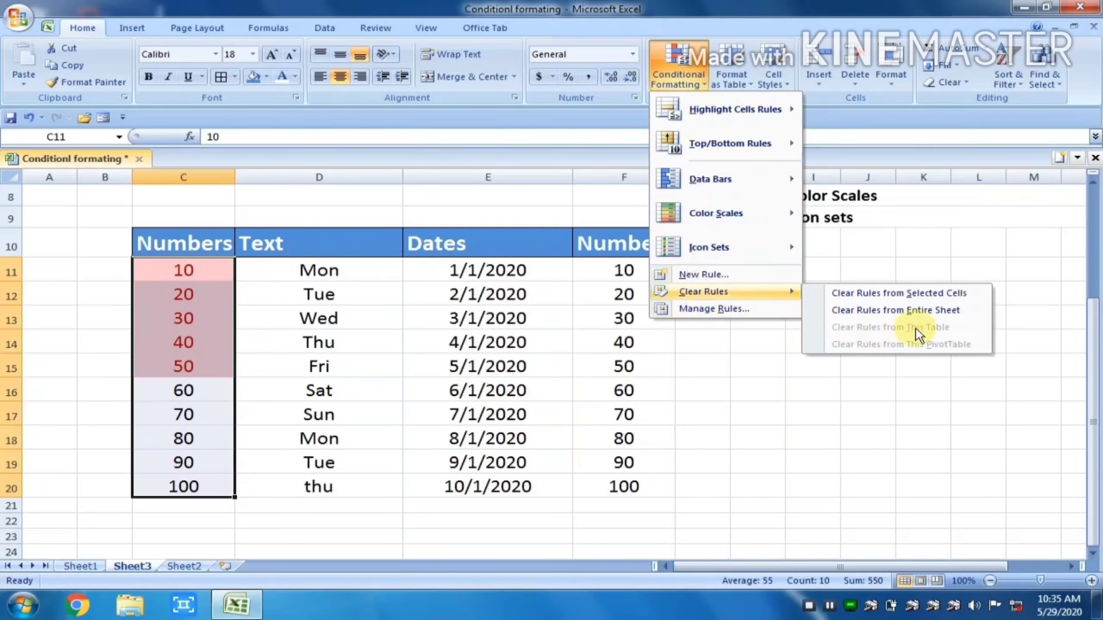
# - Clear all sheet rules, then apply a Between 33 and 80 highlight, shading 40–80
pyautogui.click(912, 313)
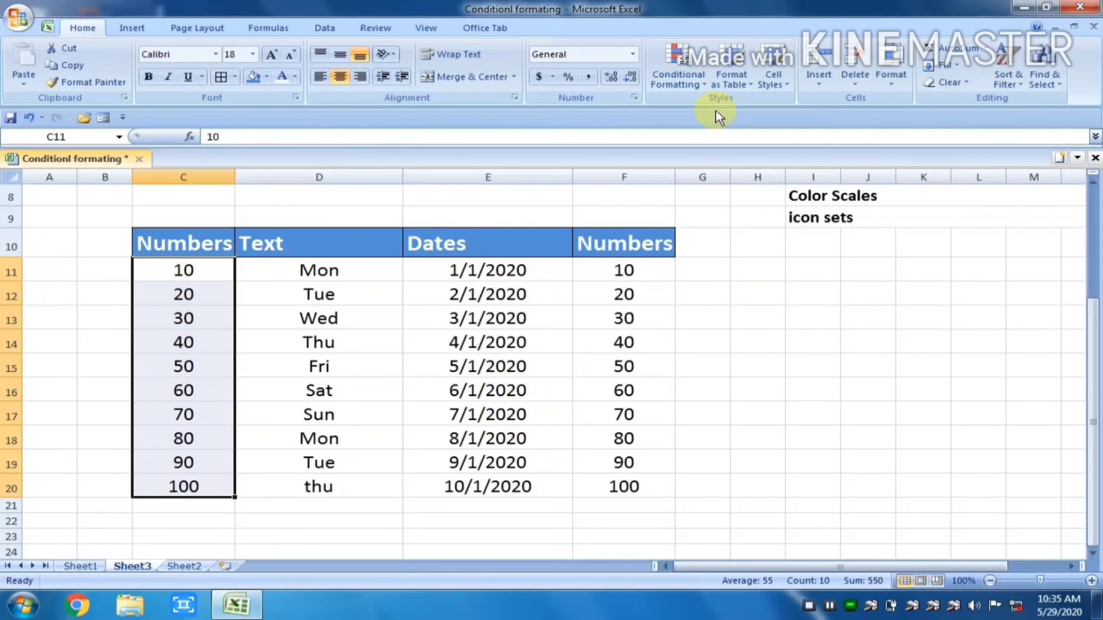
pyautogui.click(674, 73)
pyautogui.moveTo(735, 109)
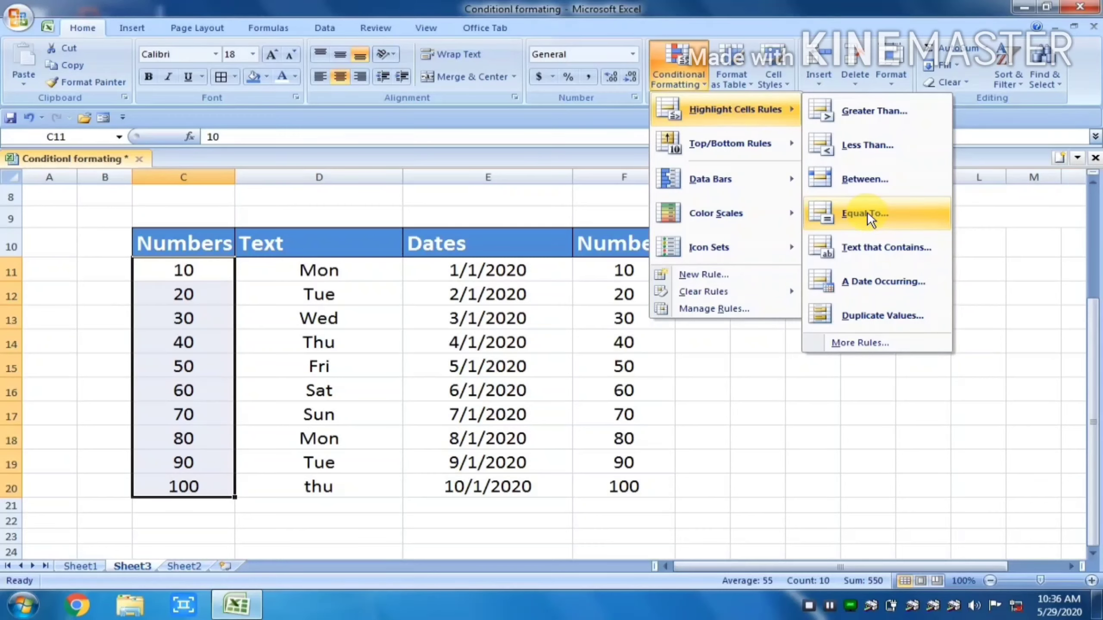
pyautogui.click(863, 186)
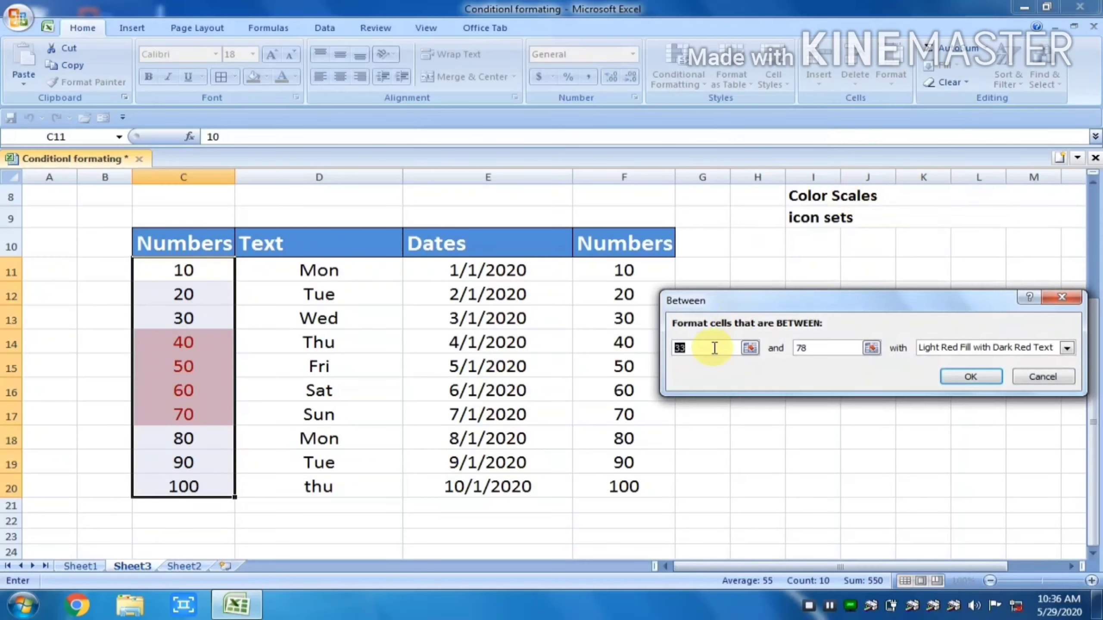
pyautogui.click(807, 348)
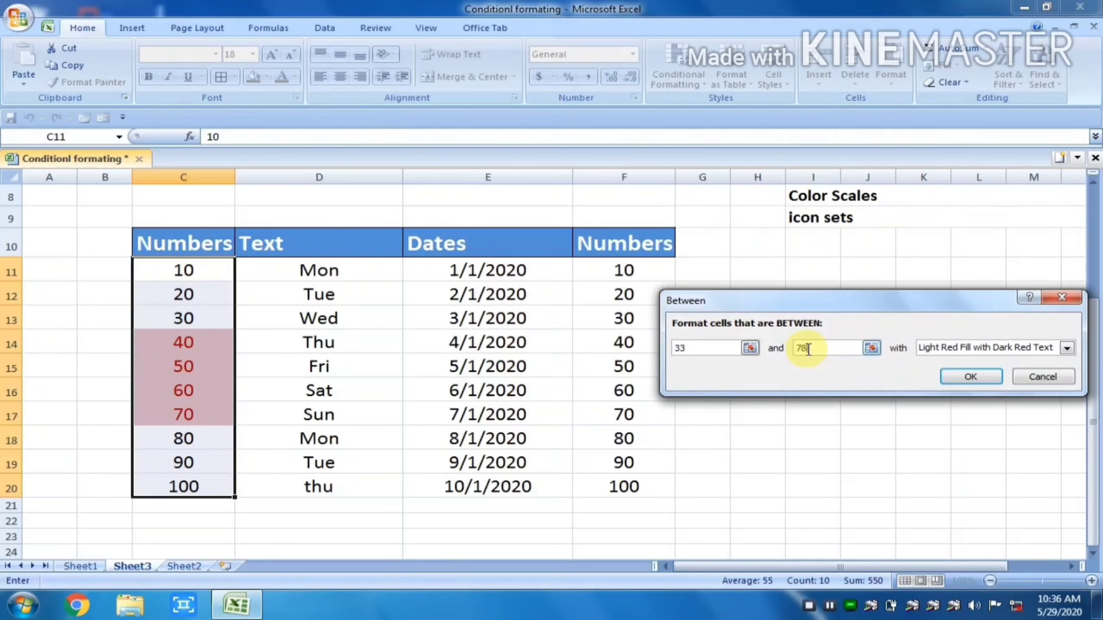
pyautogui.press('BackSpace')
pyautogui.write('80')
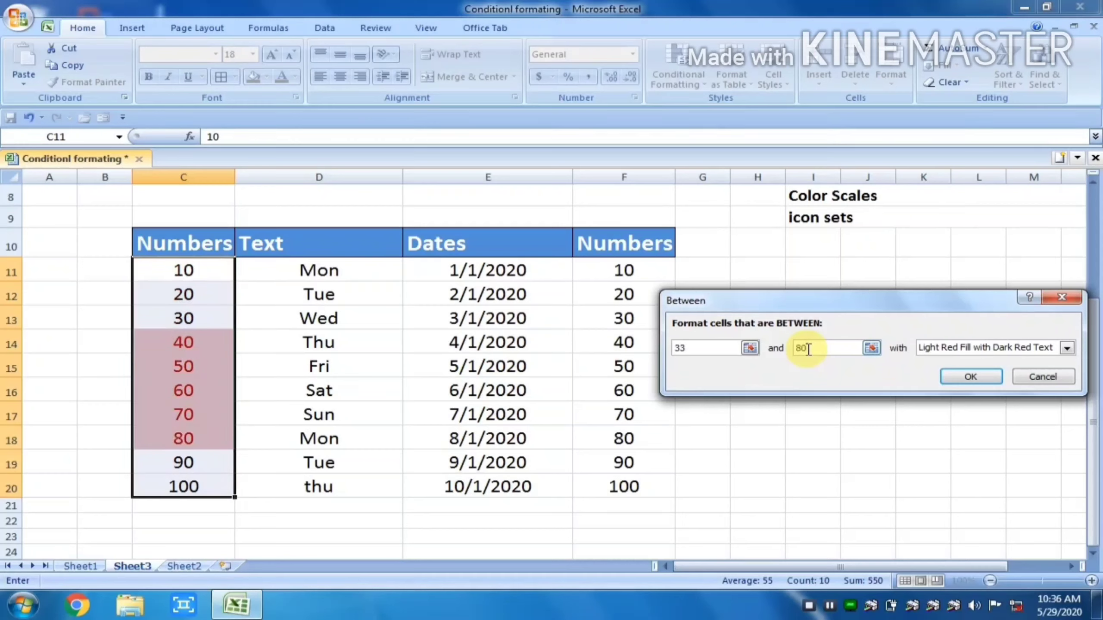
pyautogui.click(975, 378)
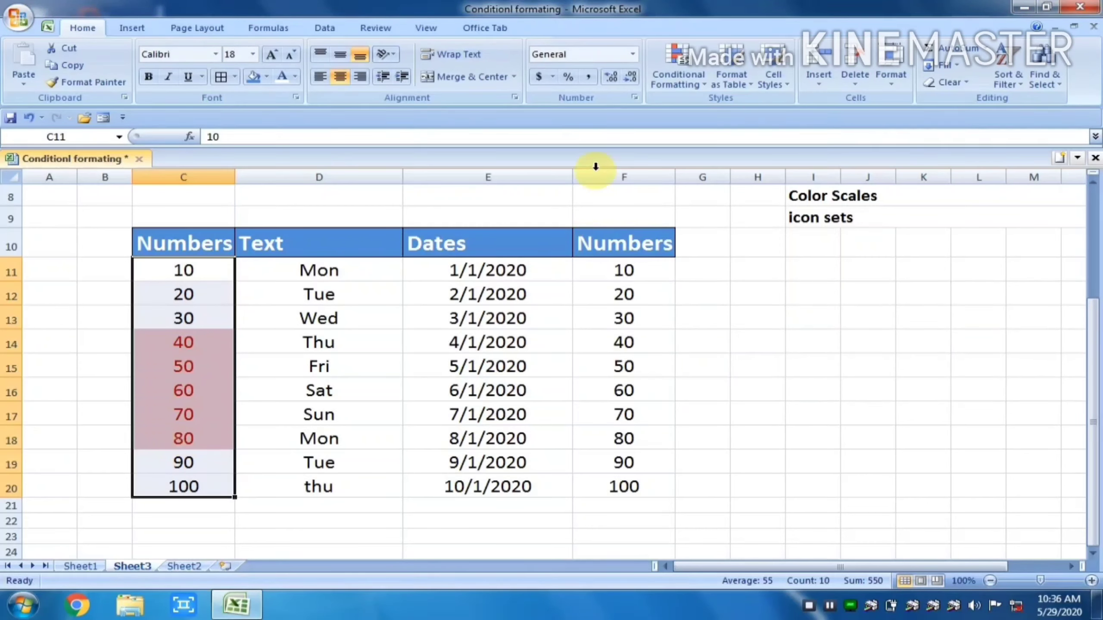
pyautogui.click(325, 293)
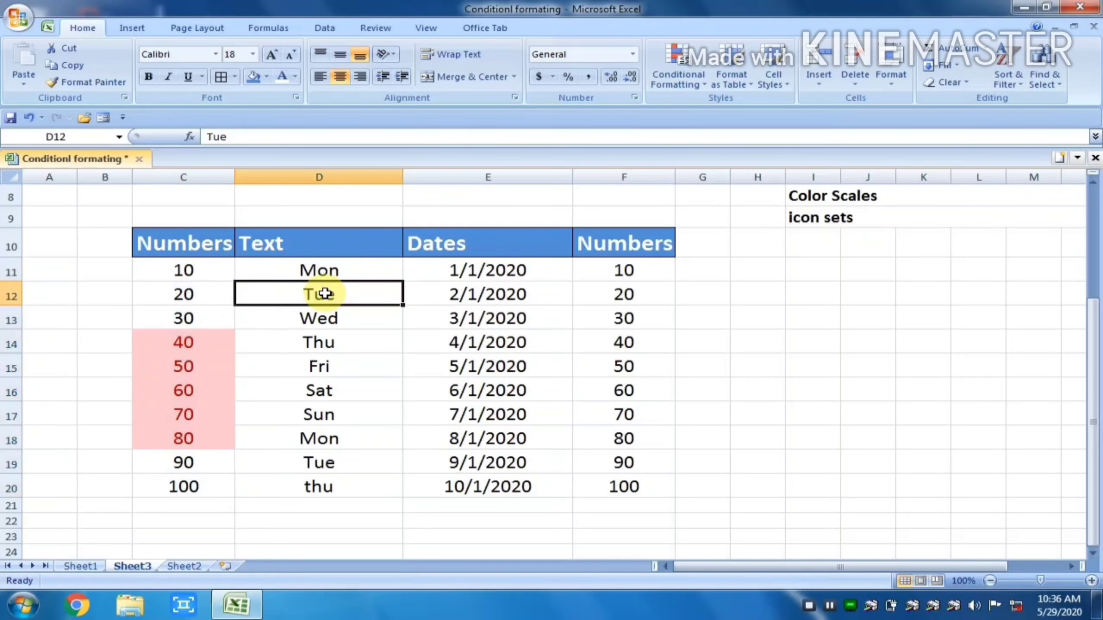
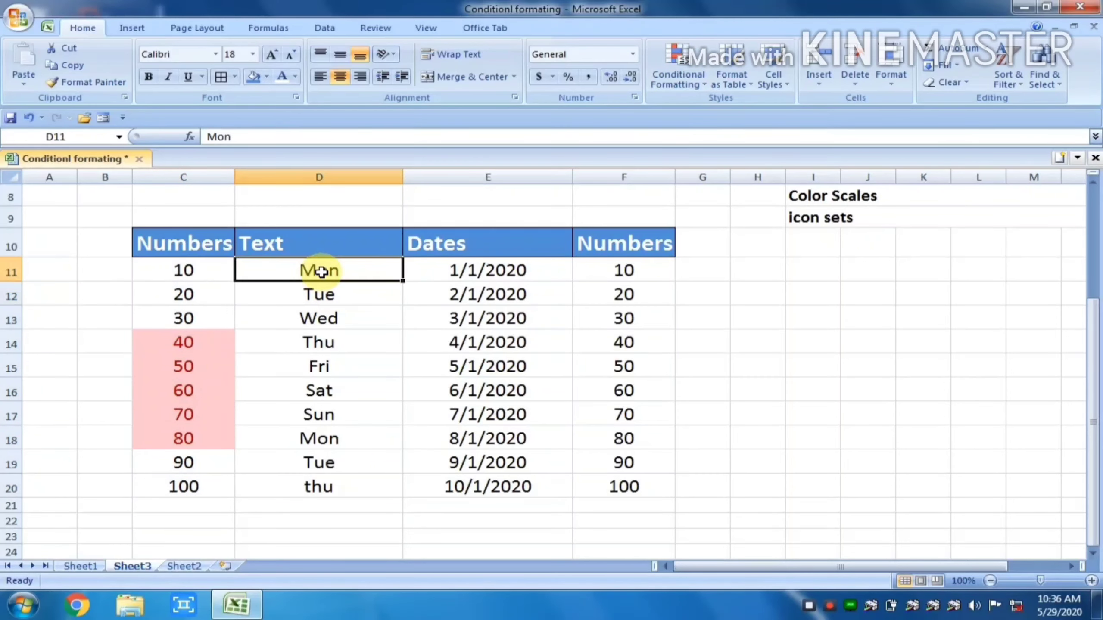
# - Highlight the Tue cells in D11:D20 via a Text That Contains 'tue' rule with light red fill and dark red text
pyautogui.moveTo(321, 272); pyautogui.dragTo(340, 383)
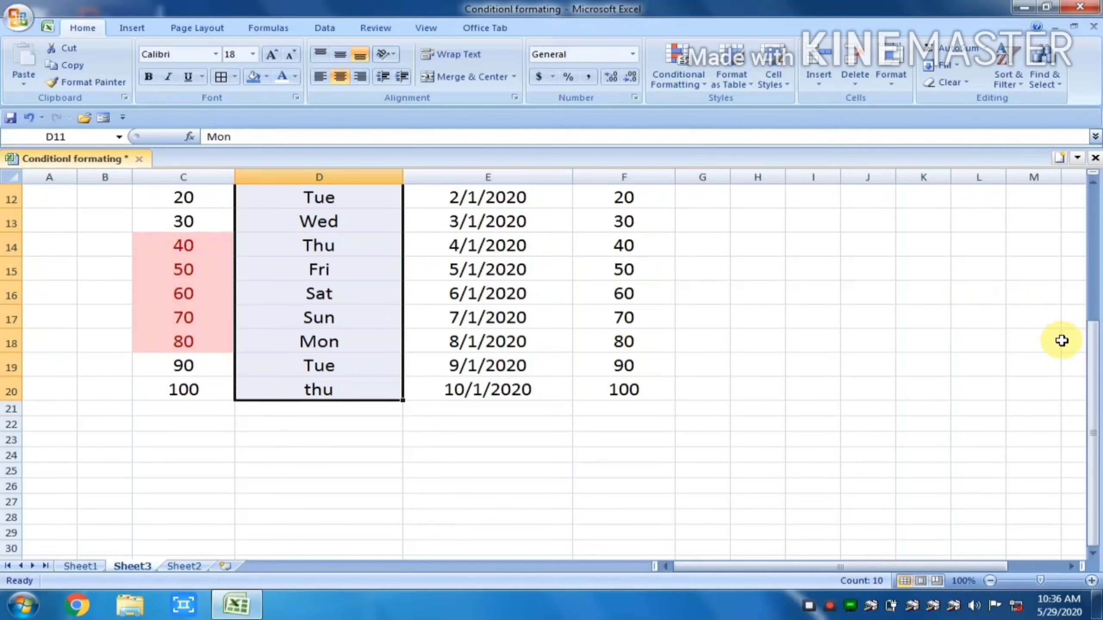
pyautogui.moveTo(1094, 352); pyautogui.dragTo(1091, 305)
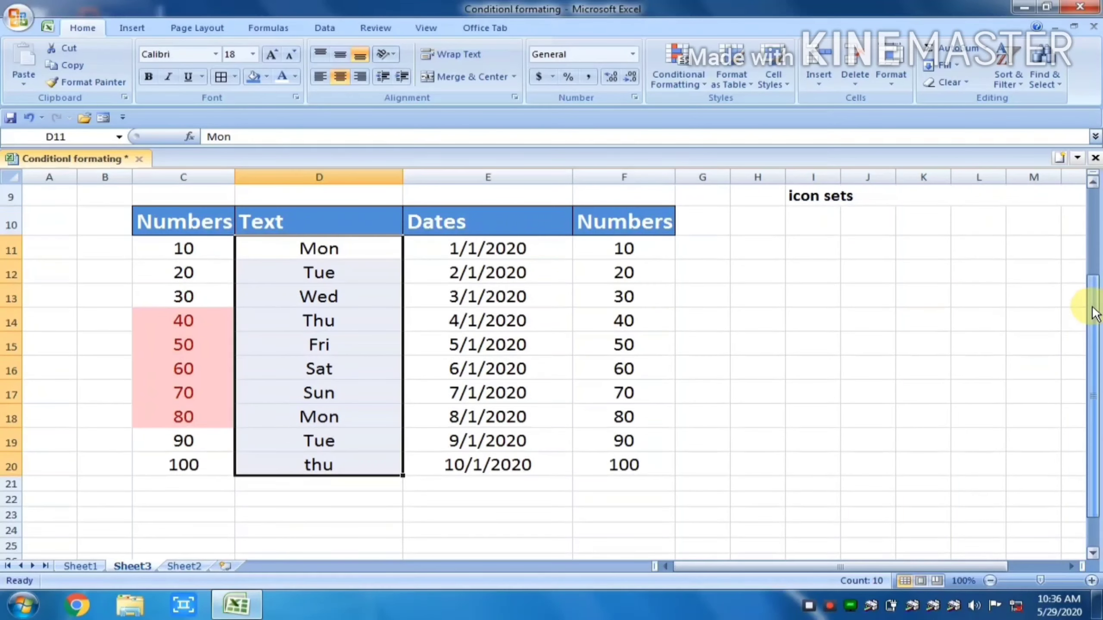
pyautogui.click(684, 74)
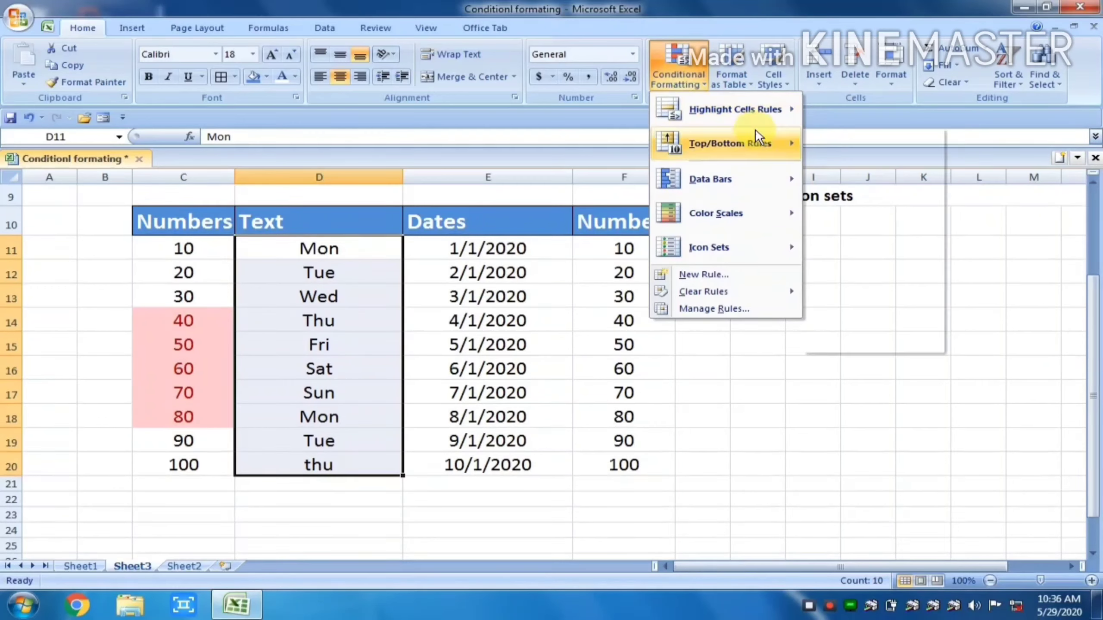
pyautogui.moveTo(734, 109)
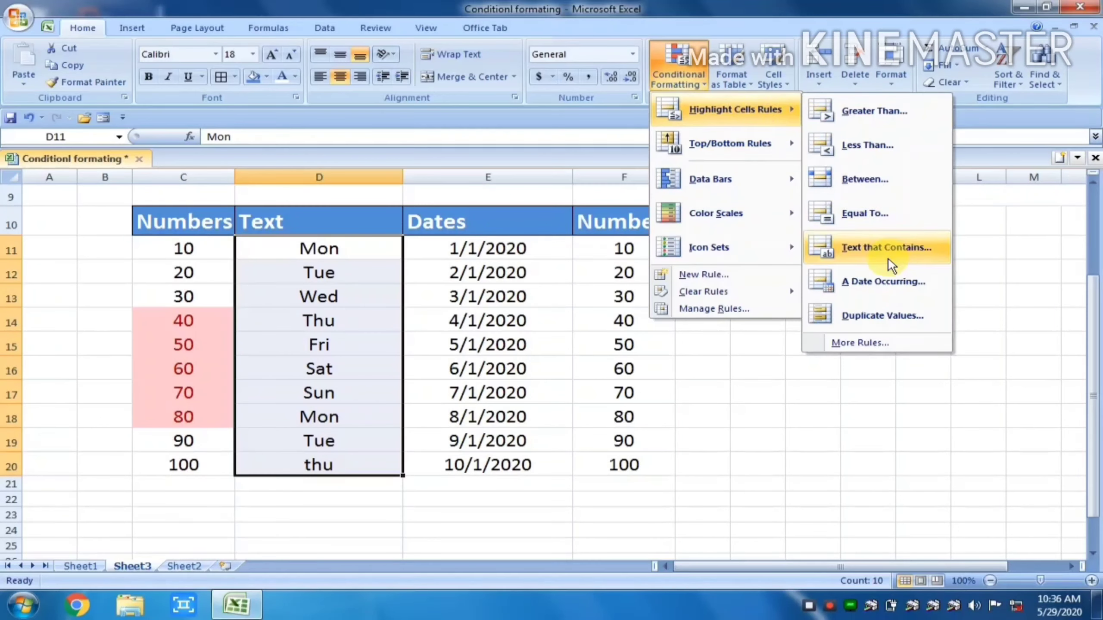
pyautogui.click(880, 247)
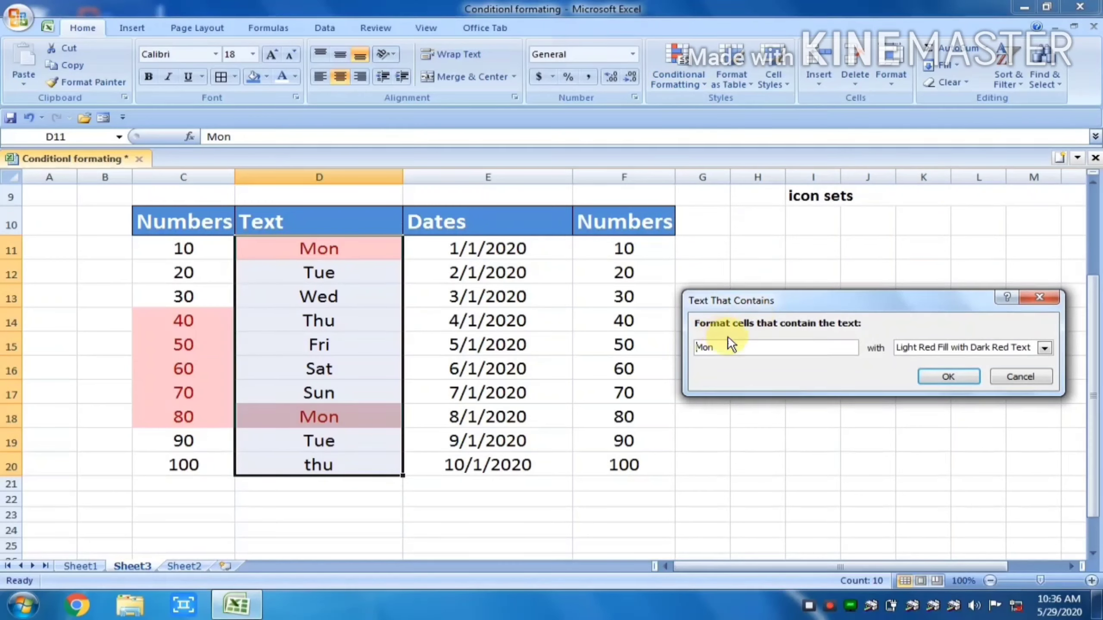
pyautogui.moveTo(730, 347); pyautogui.dragTo(666, 357)
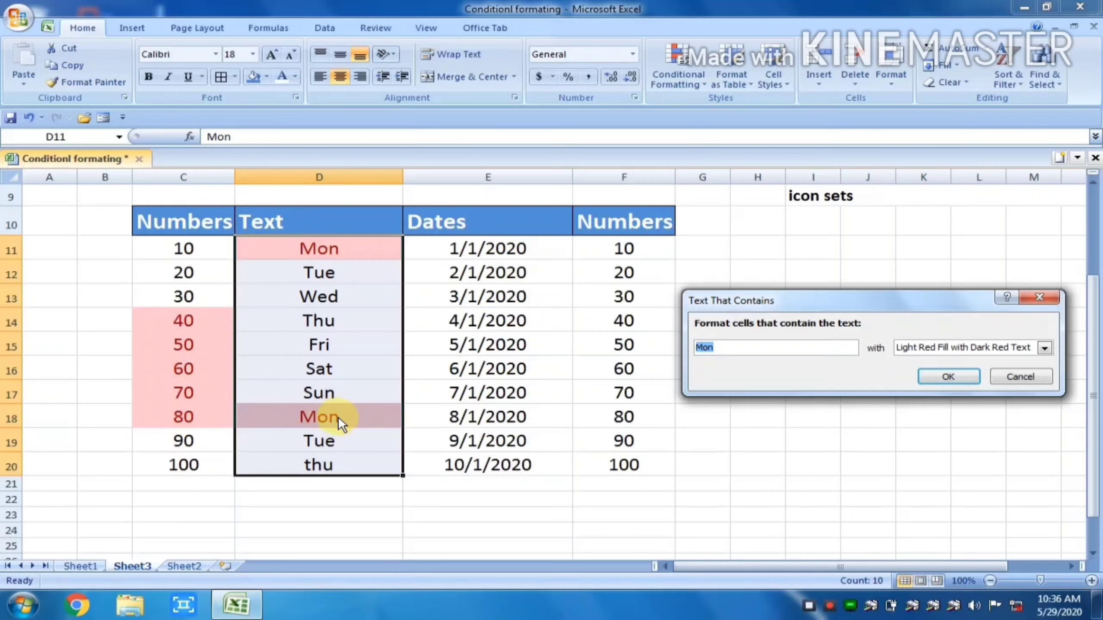
pyautogui.write('wed')
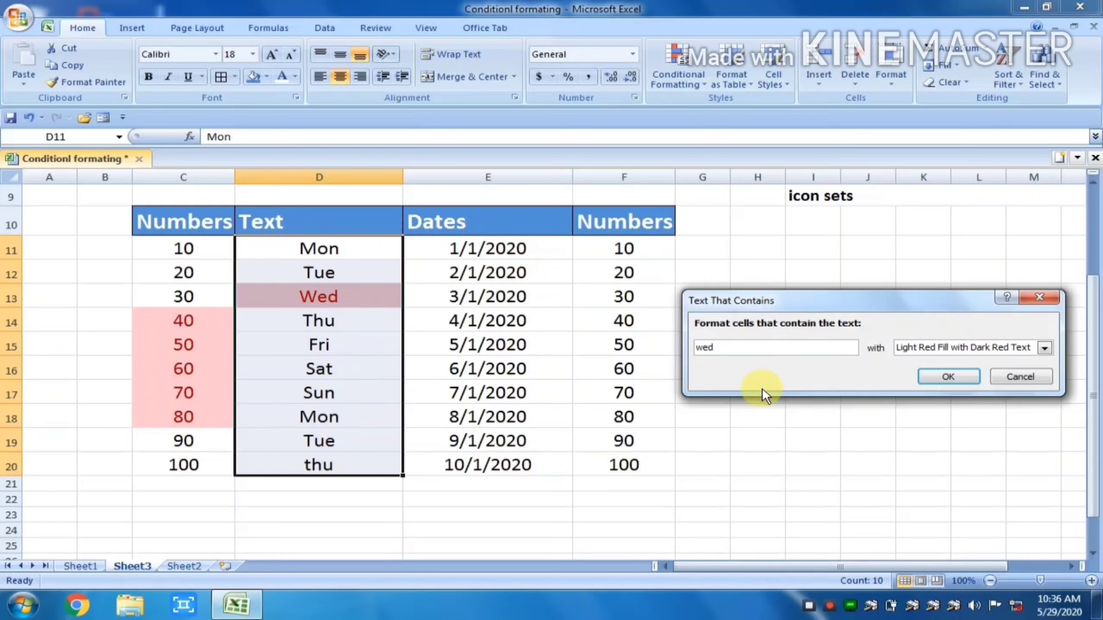
pyautogui.press('BackSpace')
pyautogui.press('BackSpace')
pyautogui.press('BackSpace')
pyautogui.write('tu')
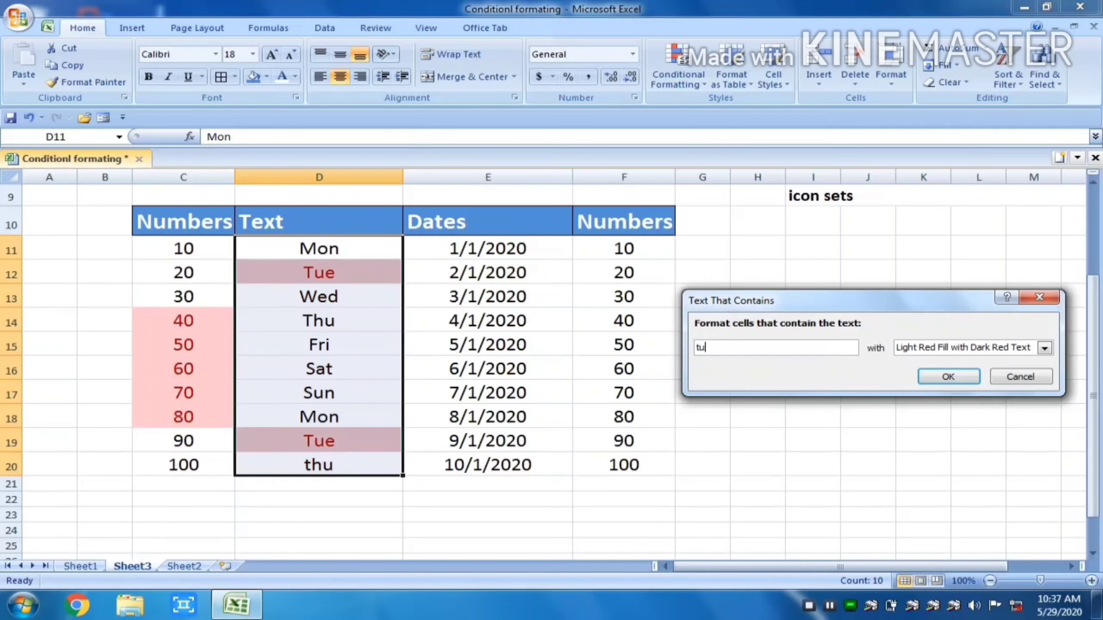
pyautogui.write('e')
pyautogui.click(944, 375)
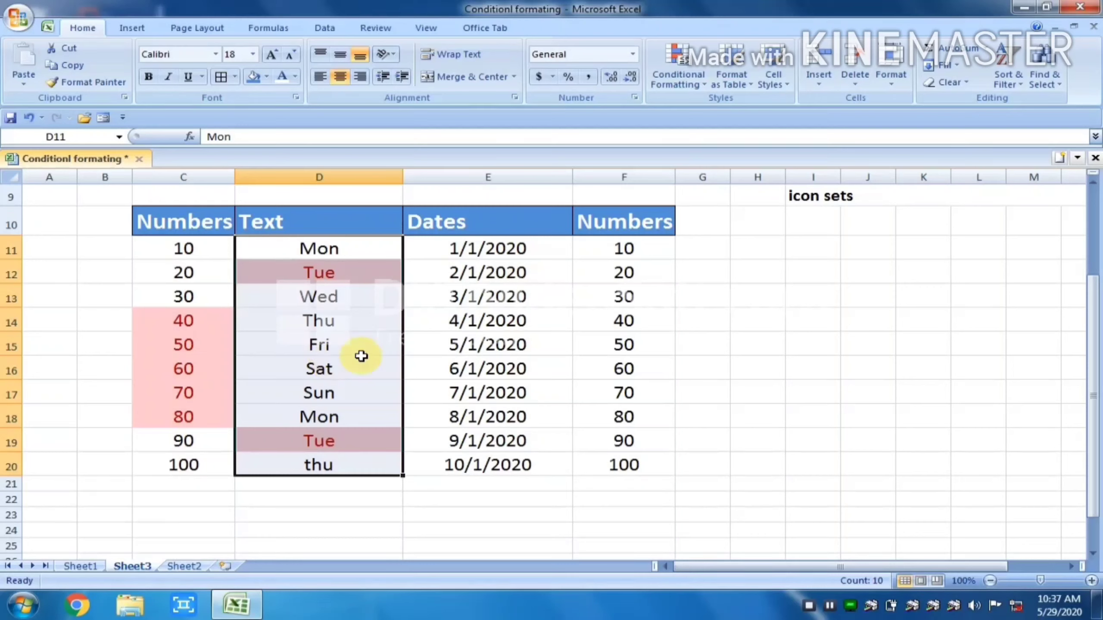
# - Select dates E11:E20 and apply an A Date Occurring rule for This week
pyautogui.click(483, 363)
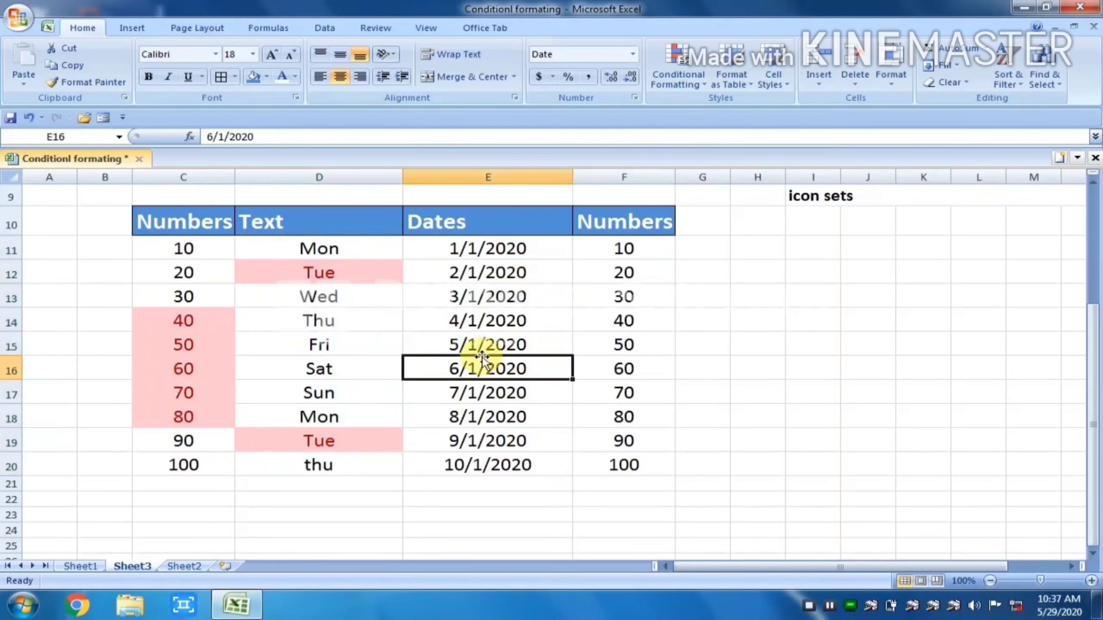
pyautogui.click(465, 255)
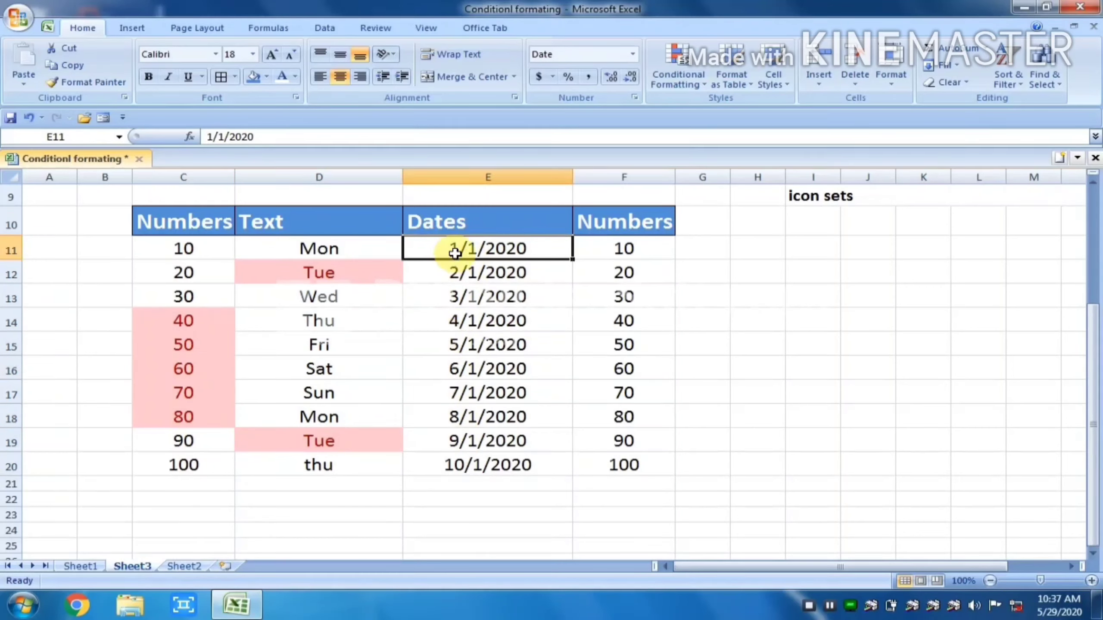
pyautogui.moveTo(450, 250); pyautogui.dragTo(454, 499)
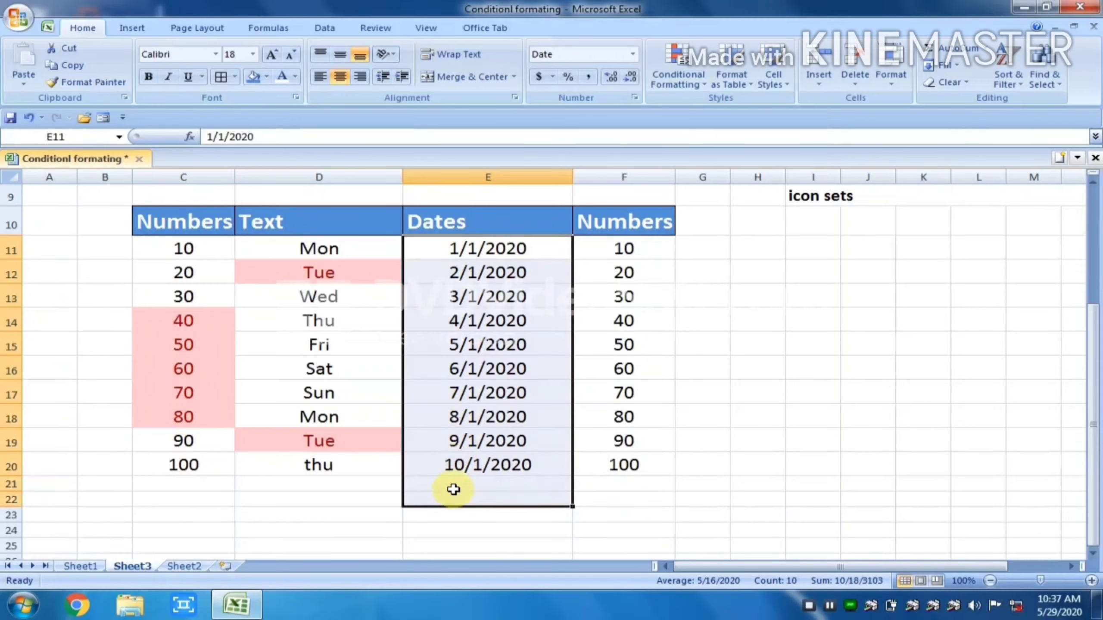
pyautogui.moveTo(488, 242)
pyautogui.mouseDown()
pyautogui.moveTo(479, 515)
pyautogui.moveTo(486, 464)
pyautogui.mouseUp()
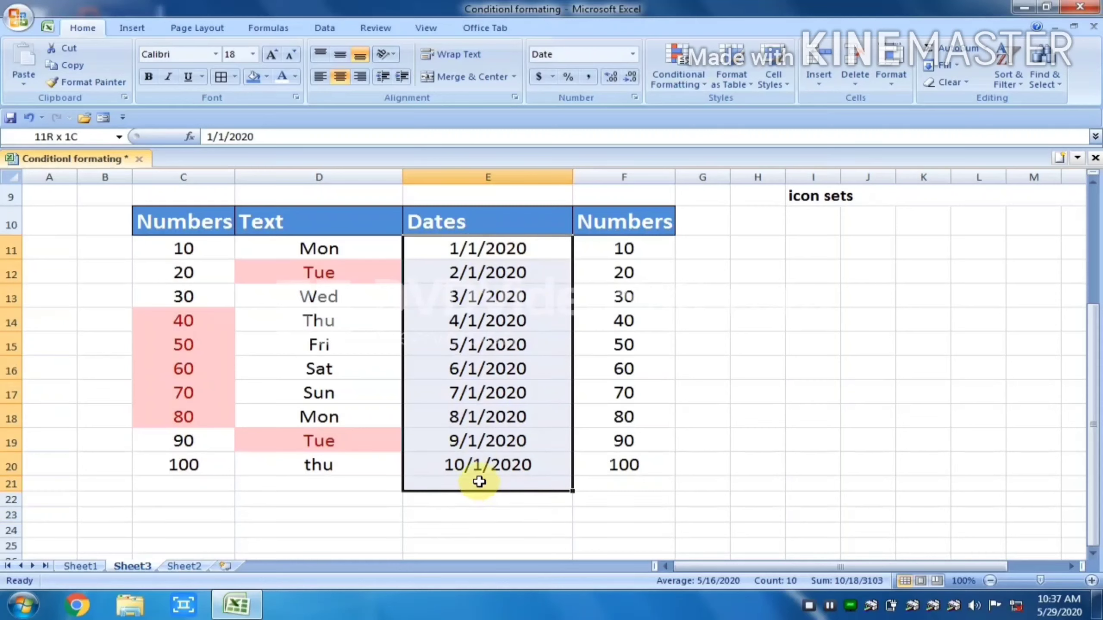
pyautogui.click(691, 65)
pyautogui.moveTo(735, 109)
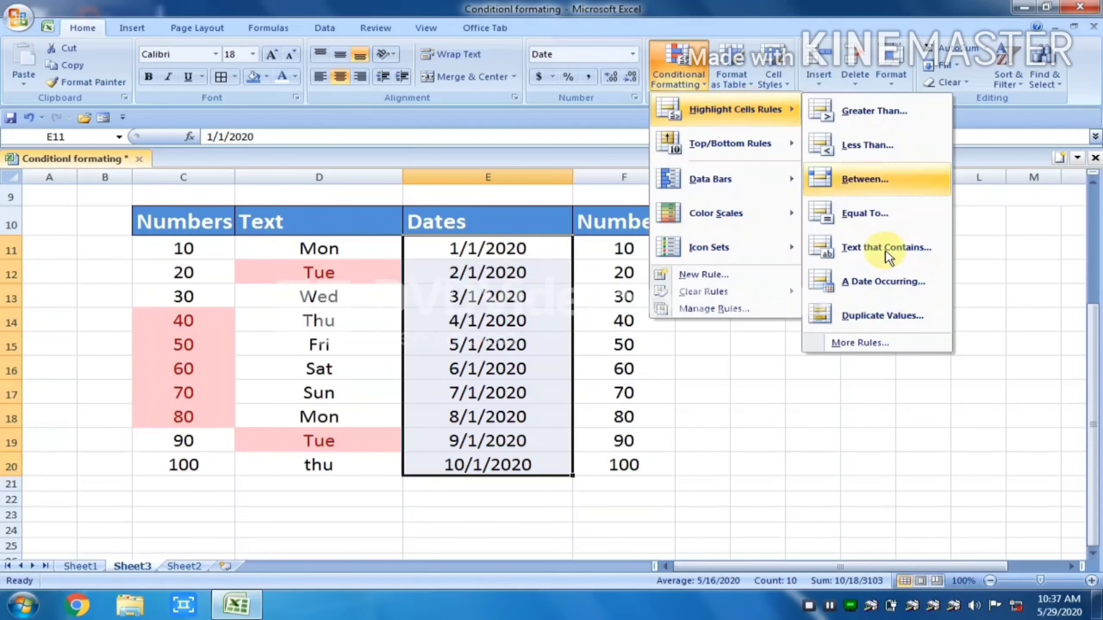
pyautogui.click(901, 283)
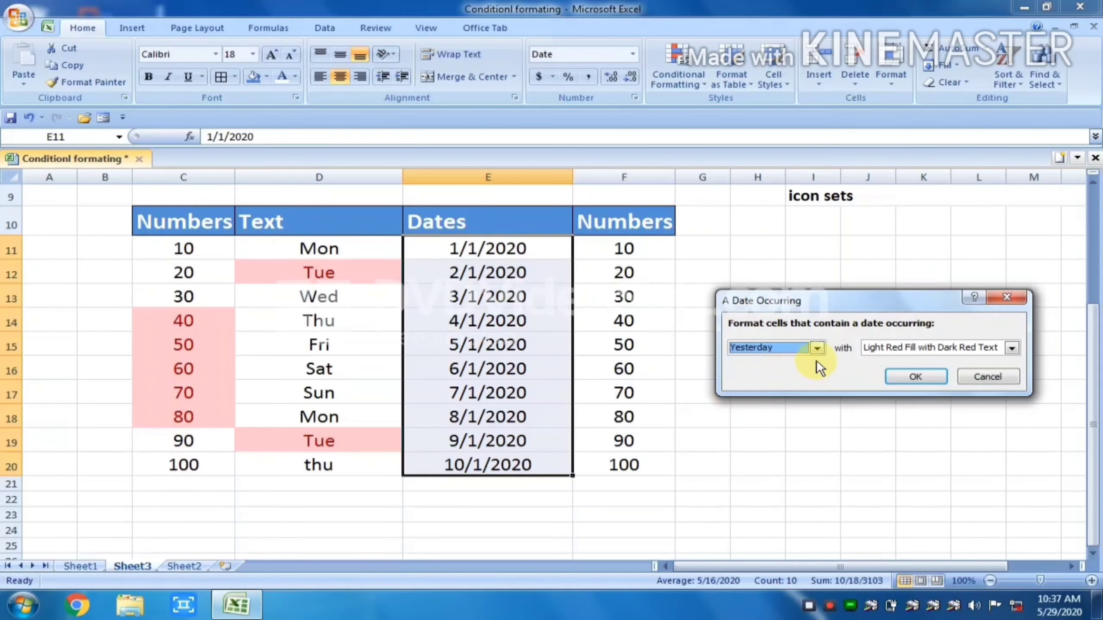
pyautogui.click(817, 348)
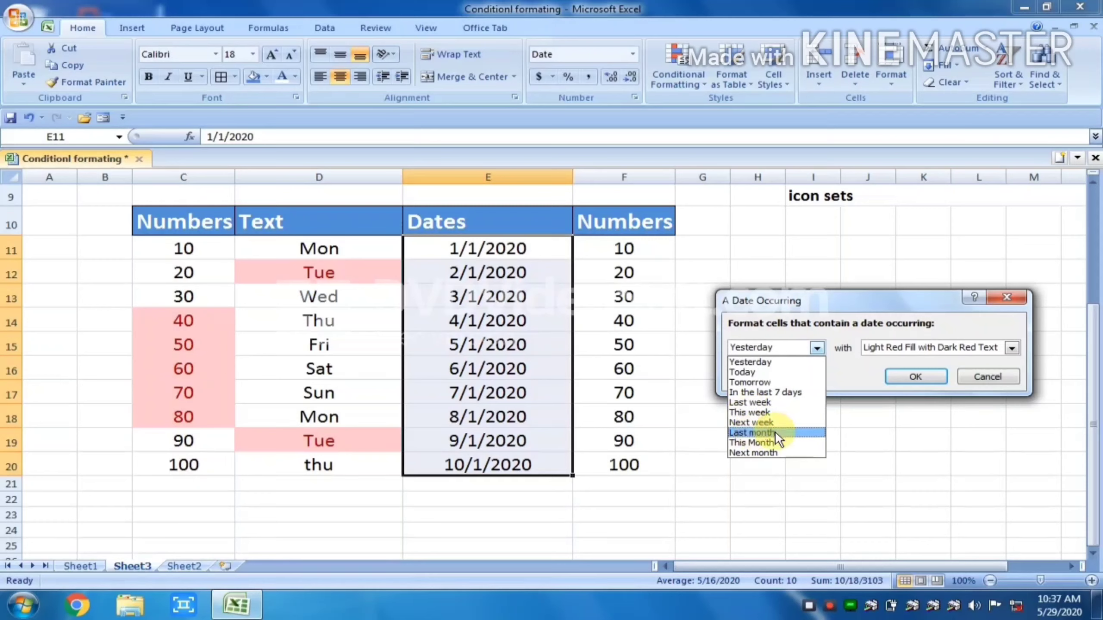
pyautogui.click(748, 422)
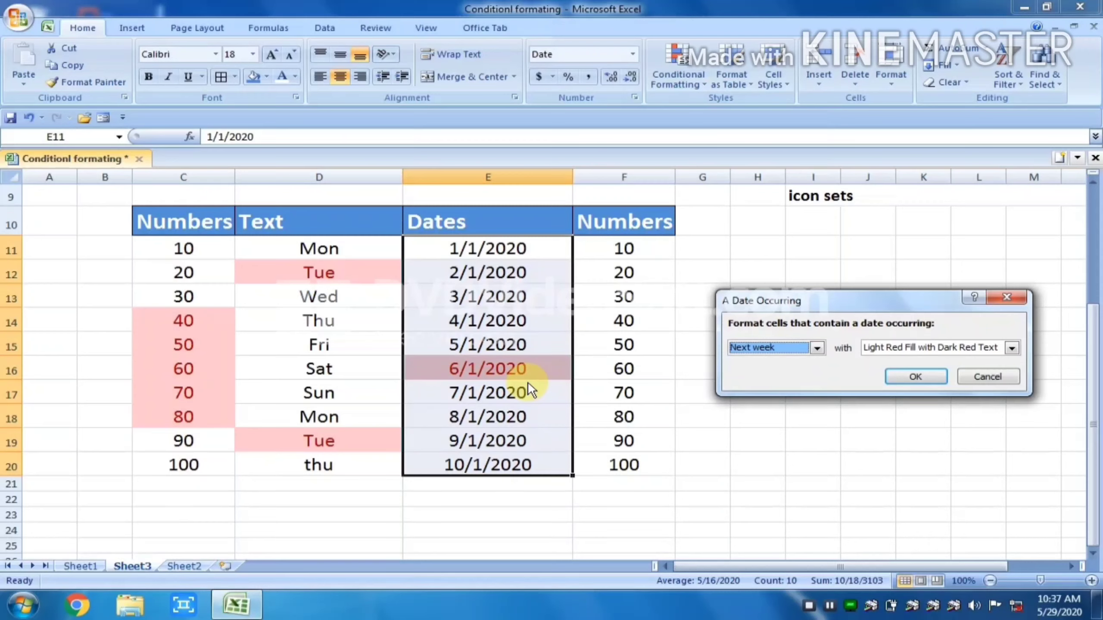
pyautogui.click(817, 348)
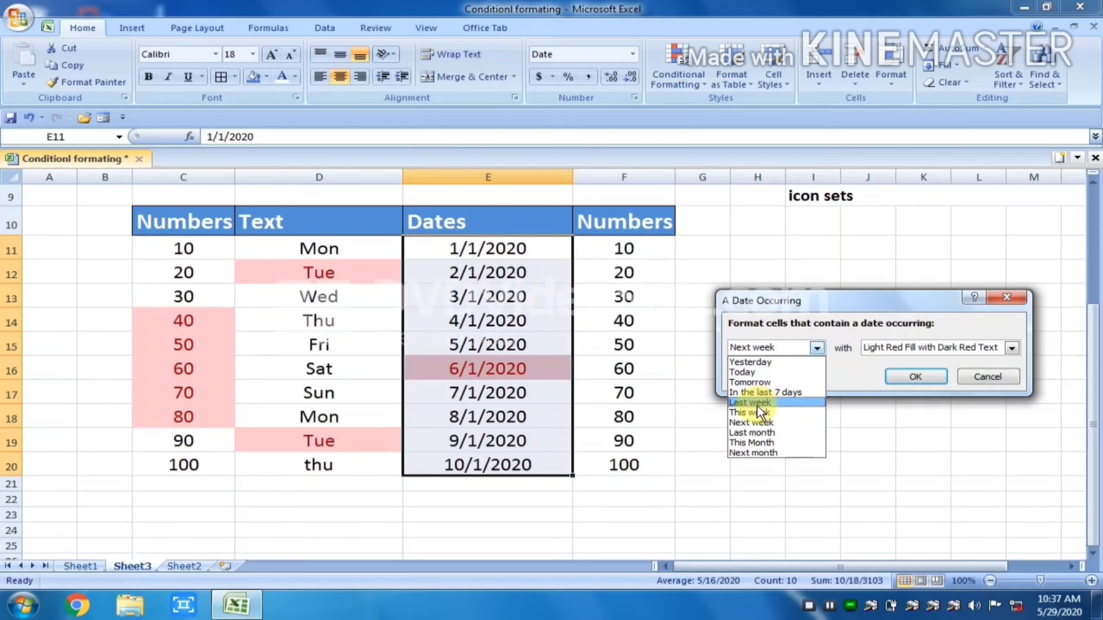
pyautogui.click(749, 412)
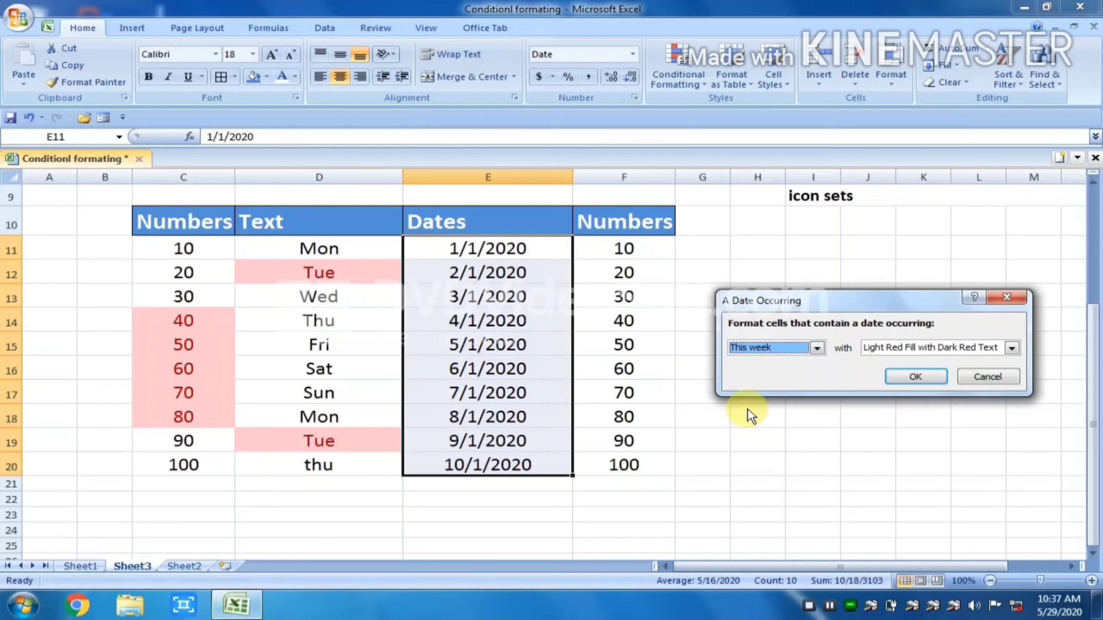
pyautogui.click(918, 375)
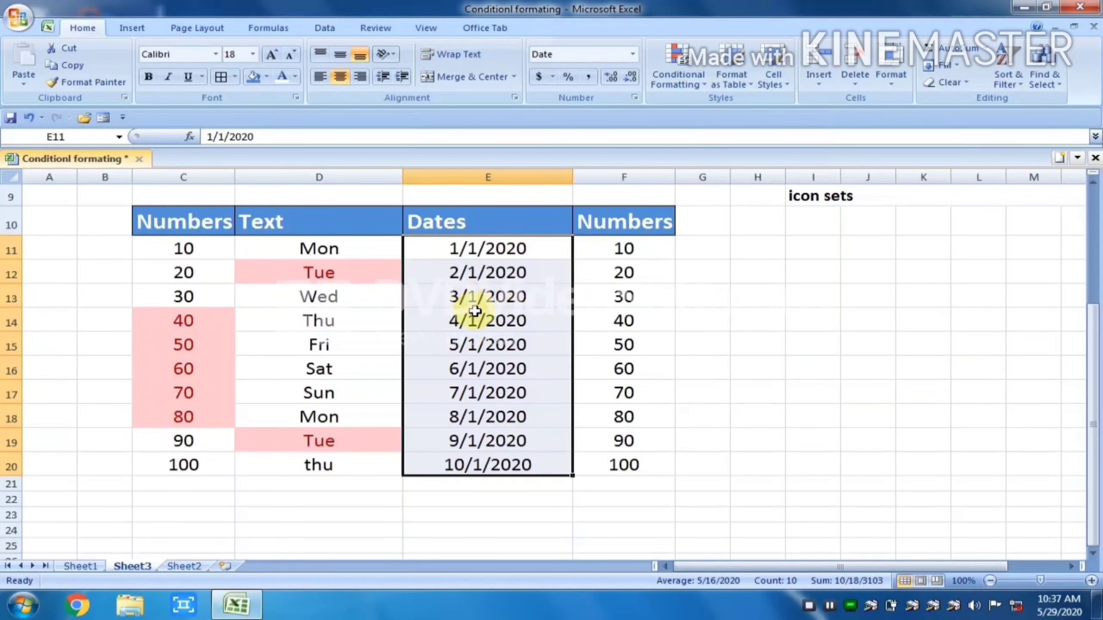
# - Apply a This Month date rule with Light Red Fill, highlighting 5/1/2020
pyautogui.click(691, 83)
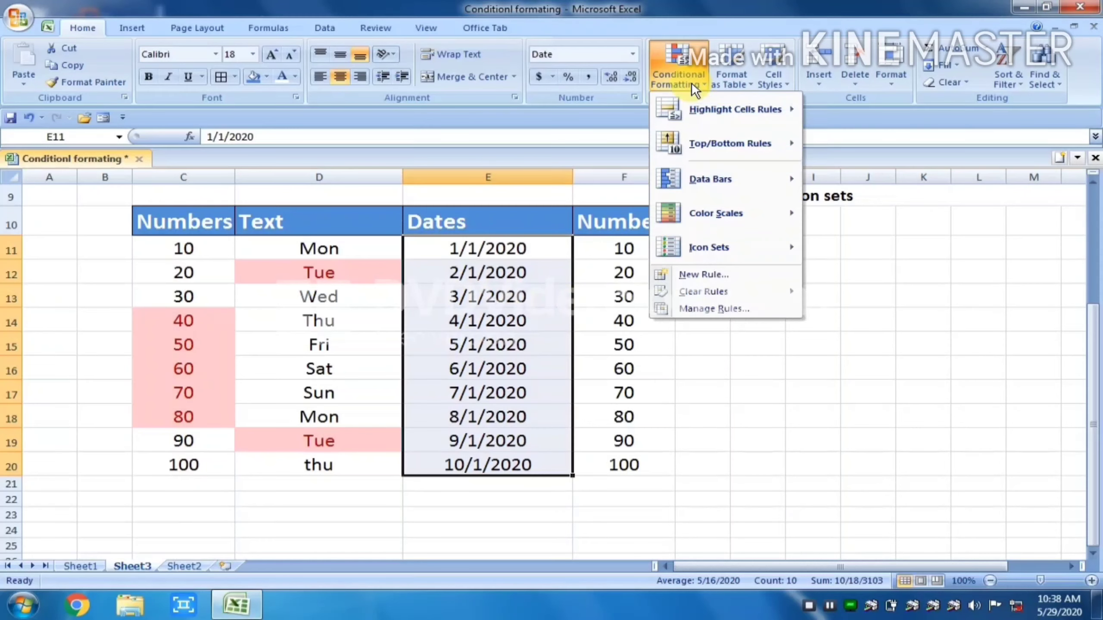
pyautogui.moveTo(735, 110)
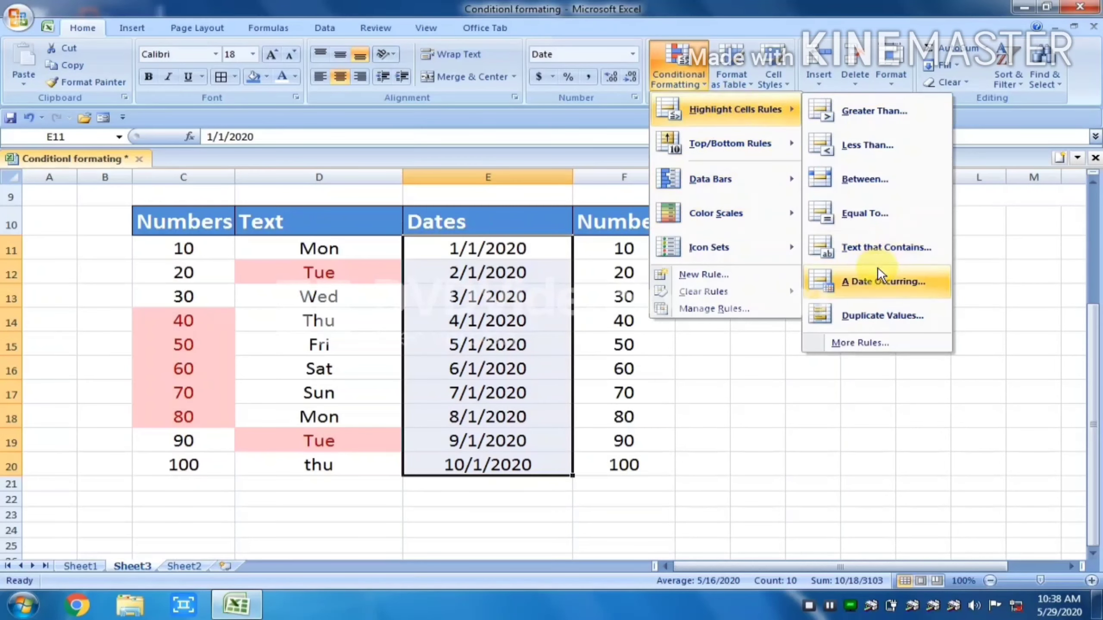
pyautogui.click(877, 284)
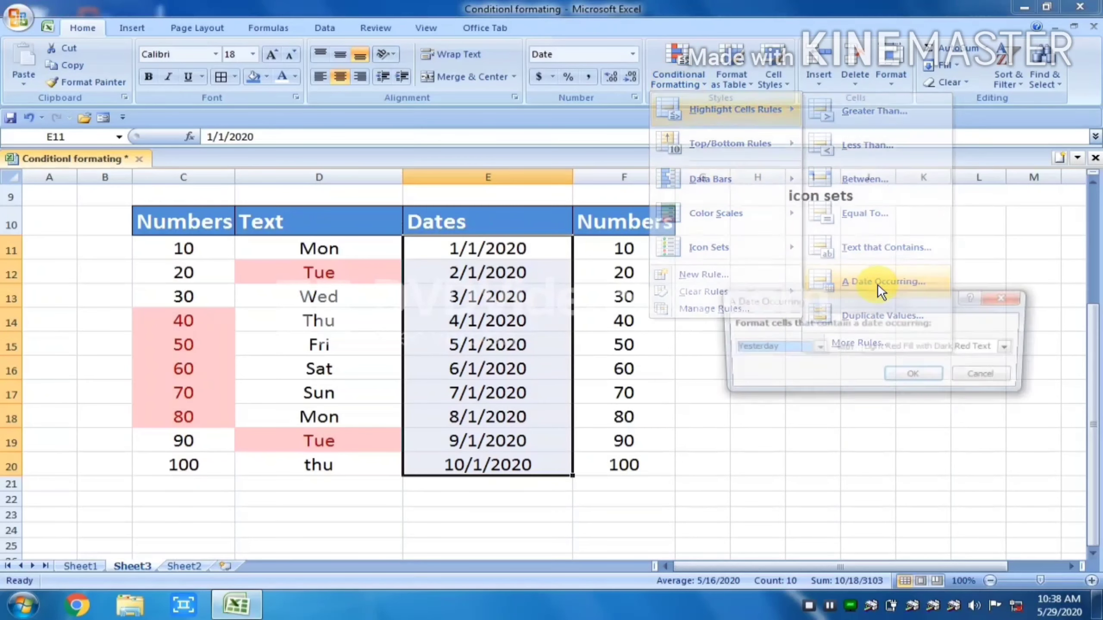
pyautogui.click(817, 347)
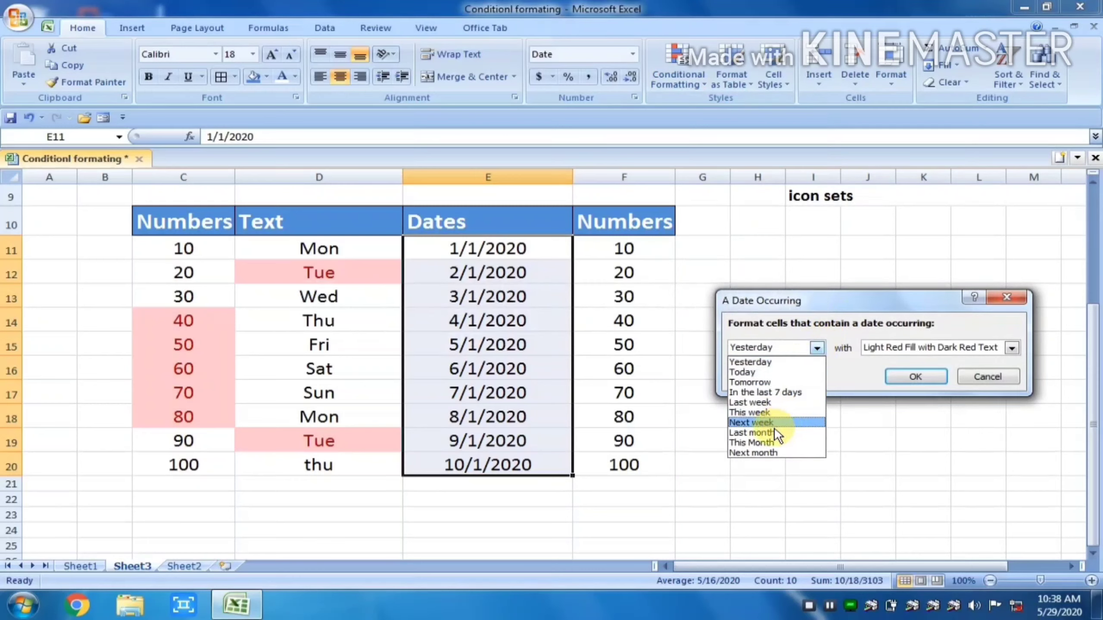
pyautogui.click(755, 444)
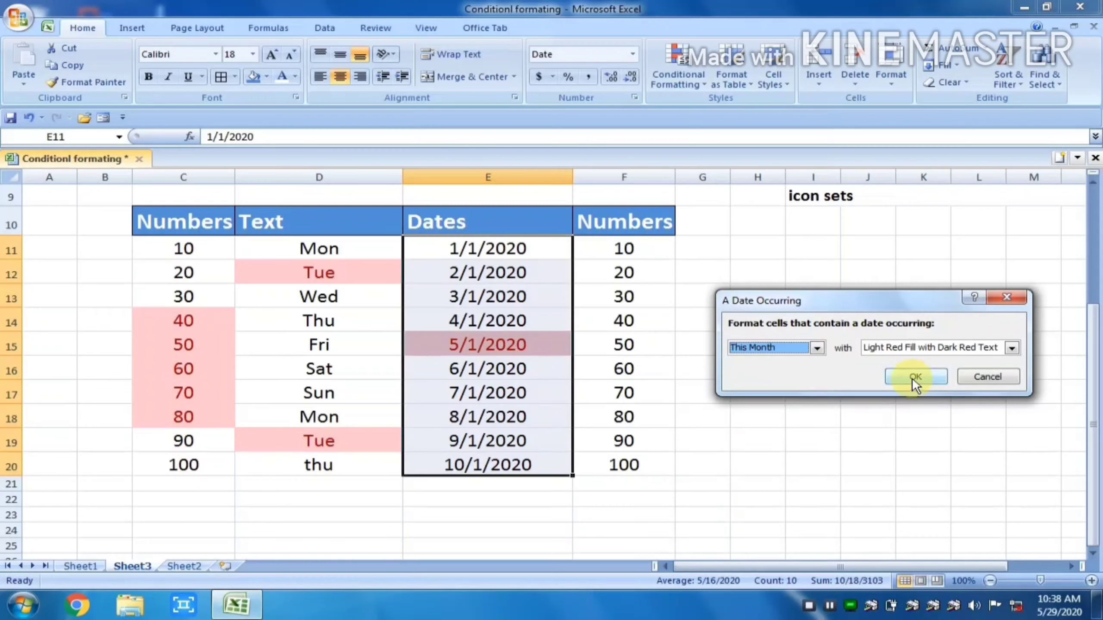
pyautogui.click(988, 346)
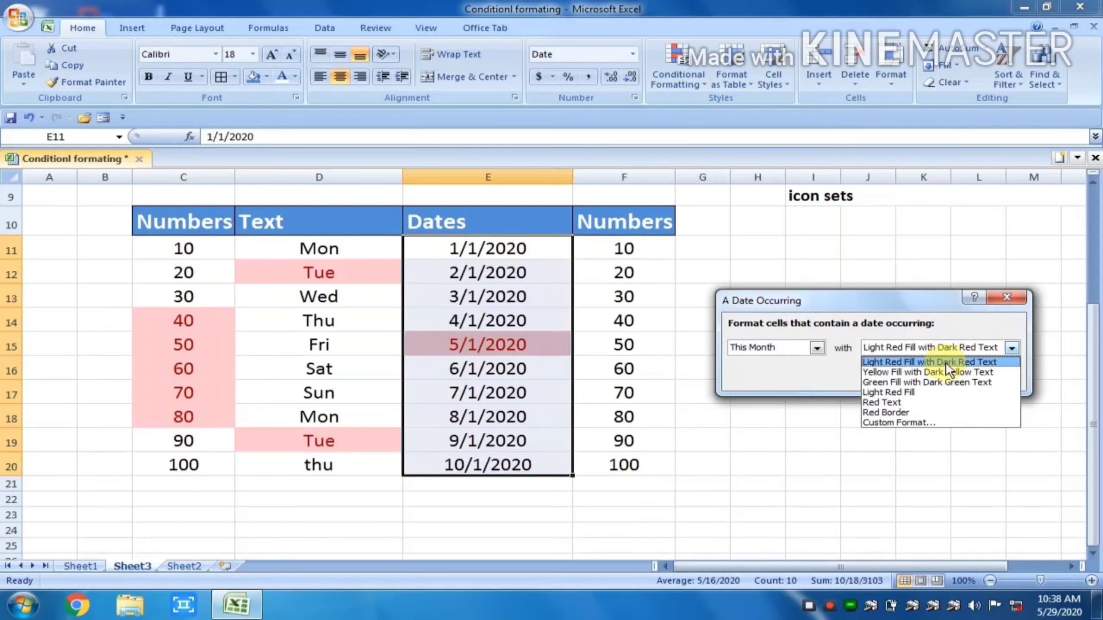
pyautogui.click(890, 393)
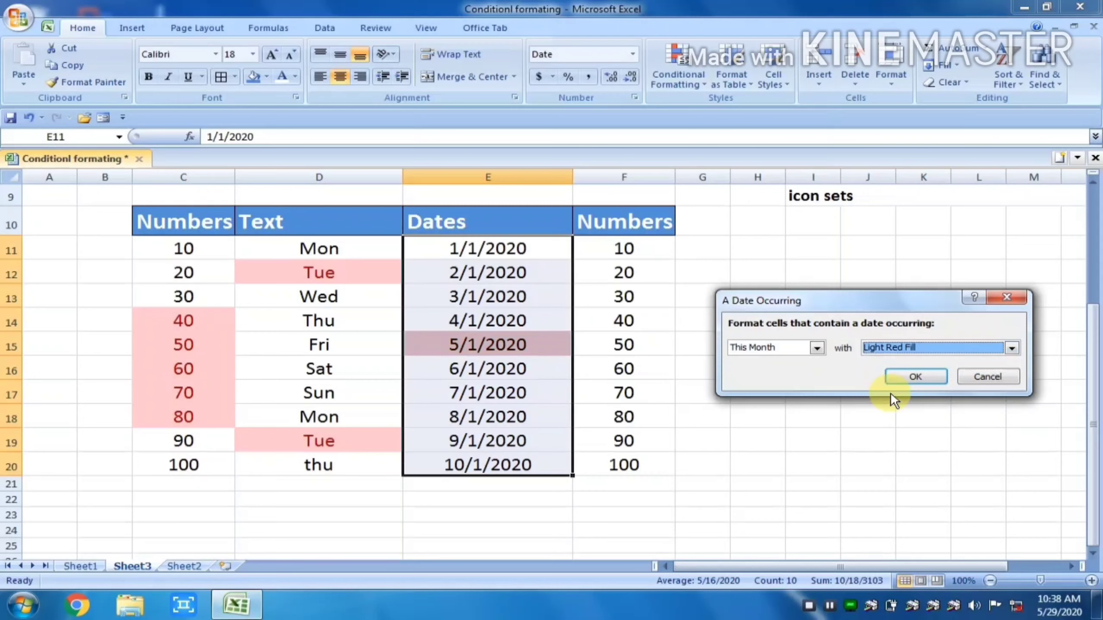
pyautogui.click(908, 377)
pyautogui.click(539, 406)
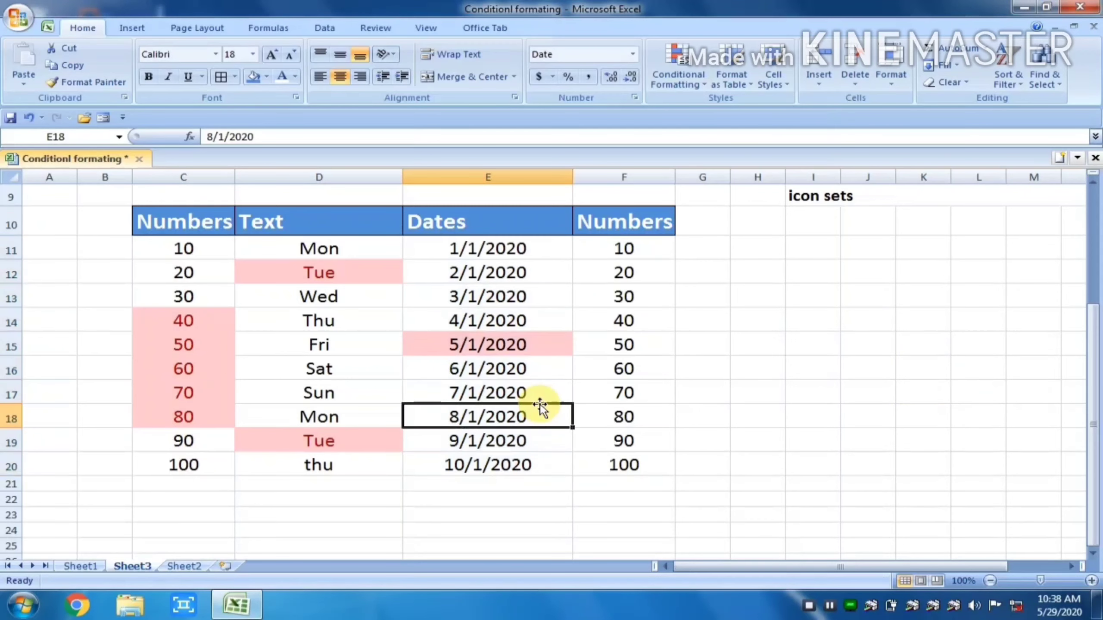
pyautogui.click(491, 315)
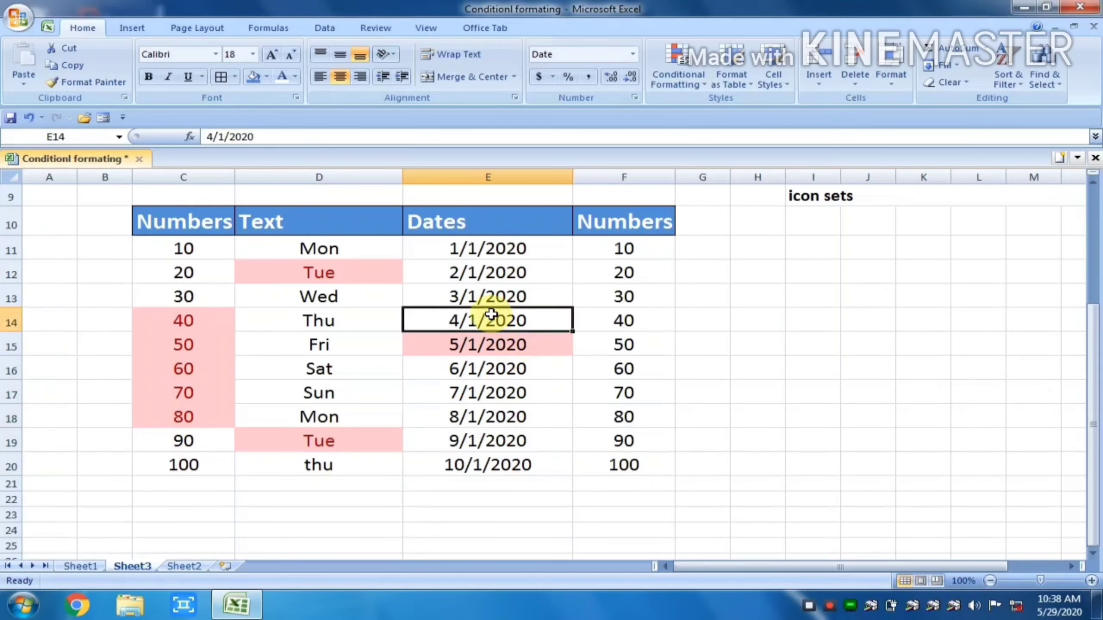
pyautogui.click(485, 292)
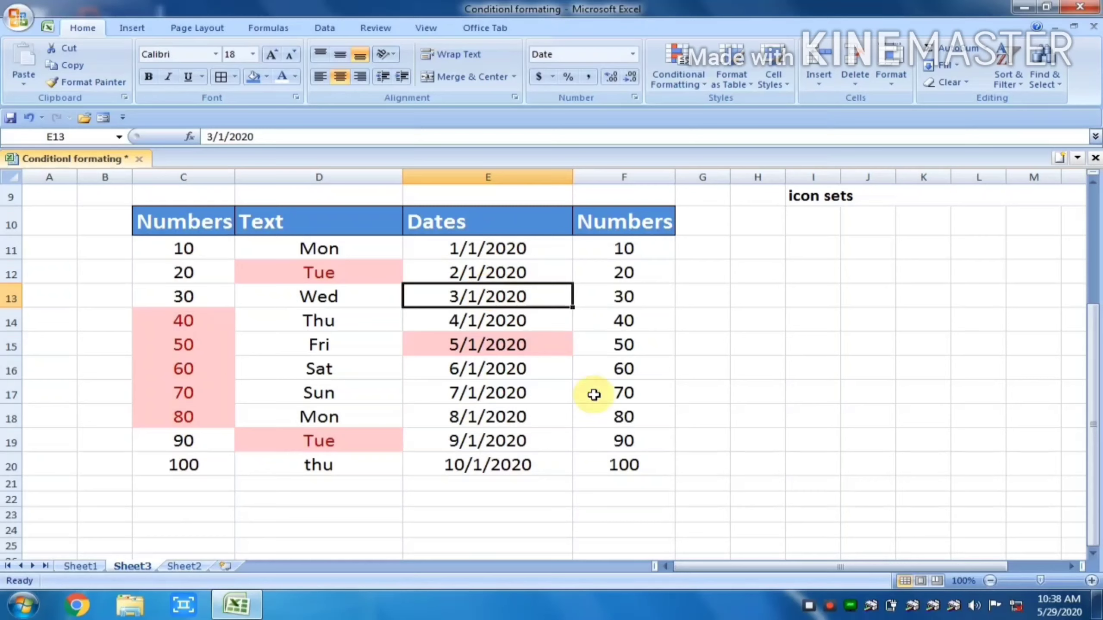
pyautogui.click(622, 309)
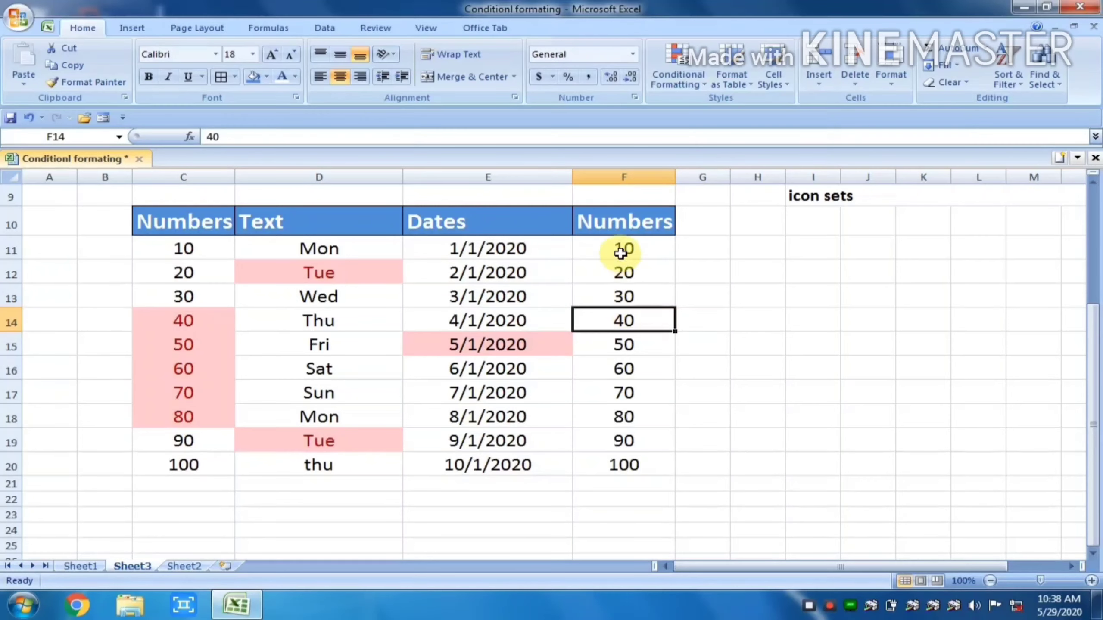
pyautogui.click(505, 273)
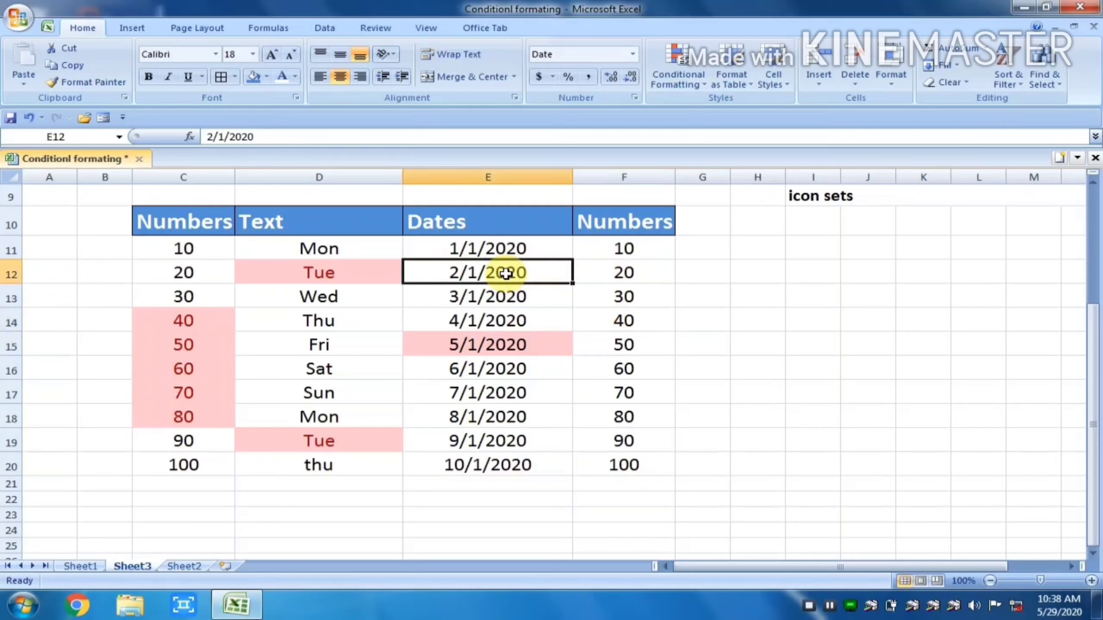
pyautogui.click(336, 240)
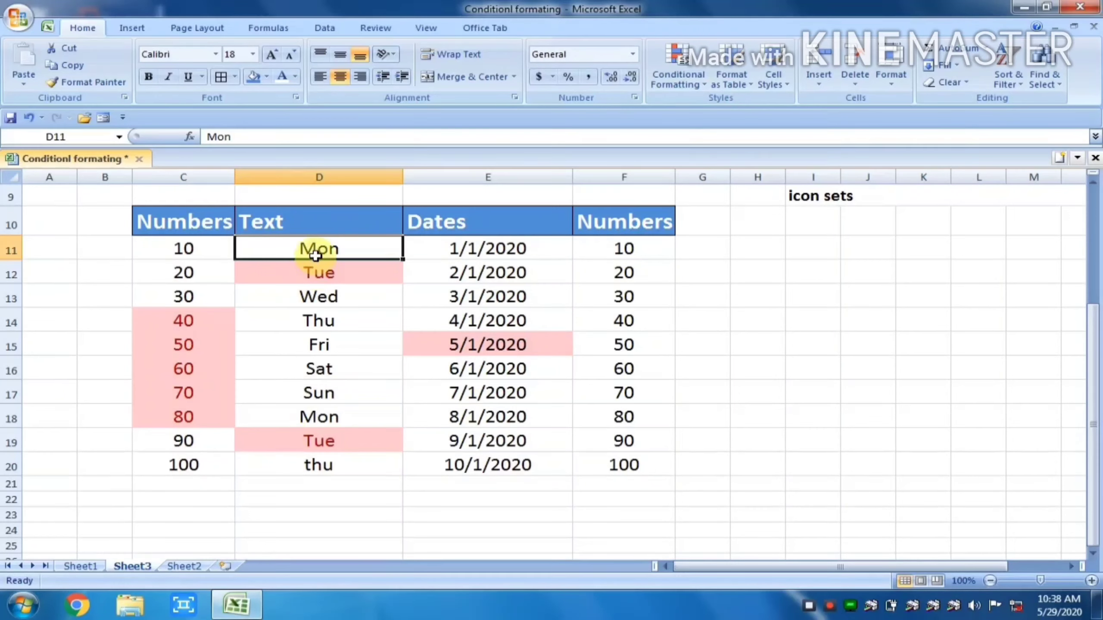
pyautogui.moveTo(321, 246); pyautogui.dragTo(307, 278)
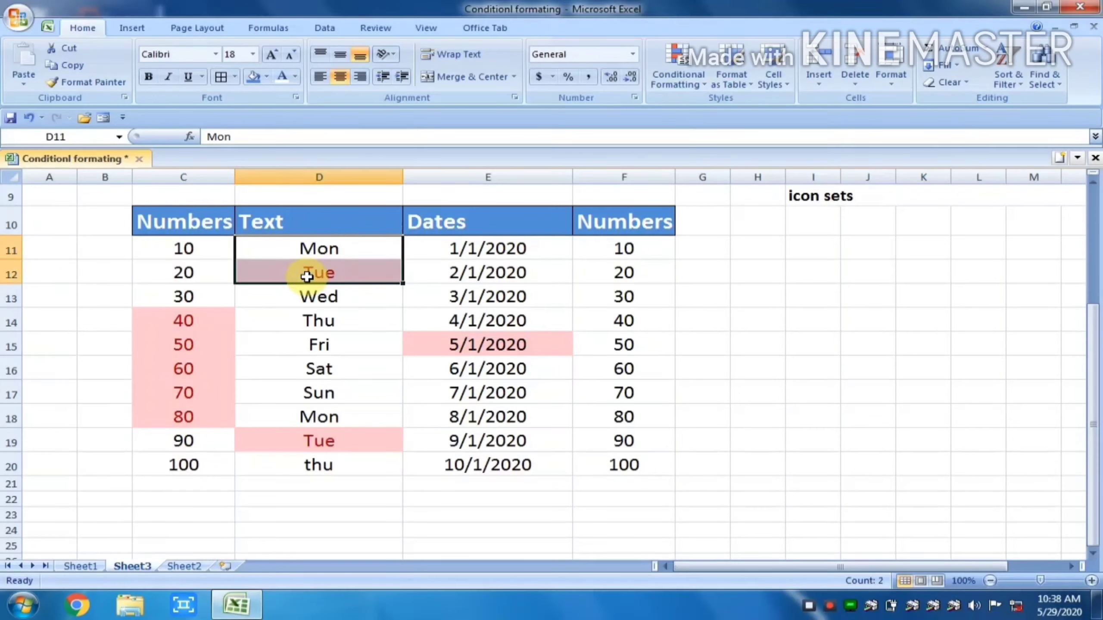
pyautogui.click(665, 74)
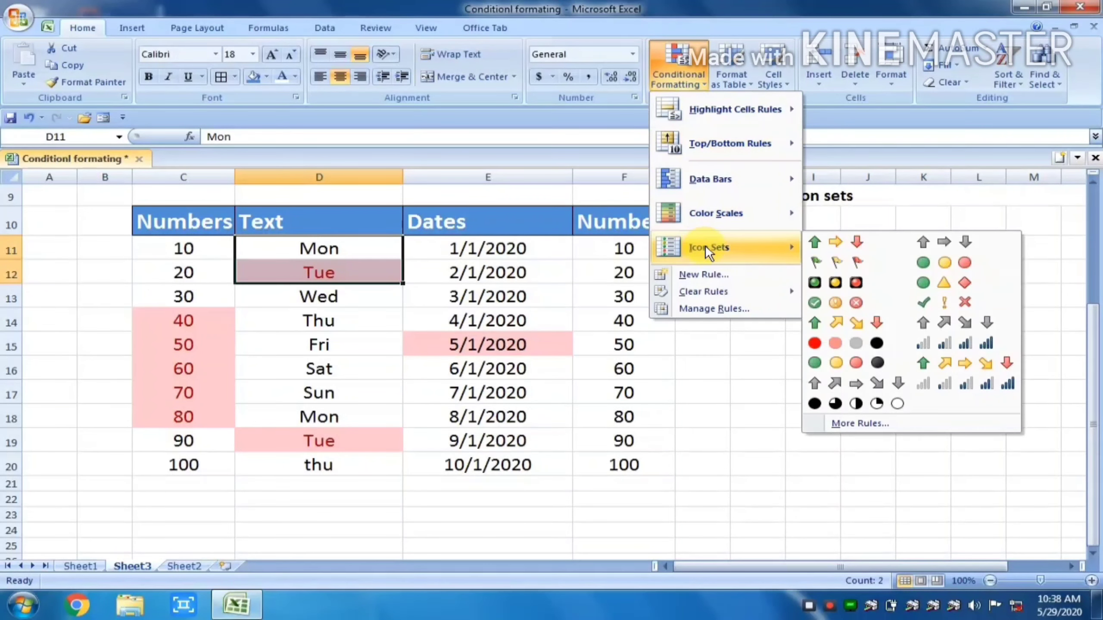
pyautogui.moveTo(703, 291)
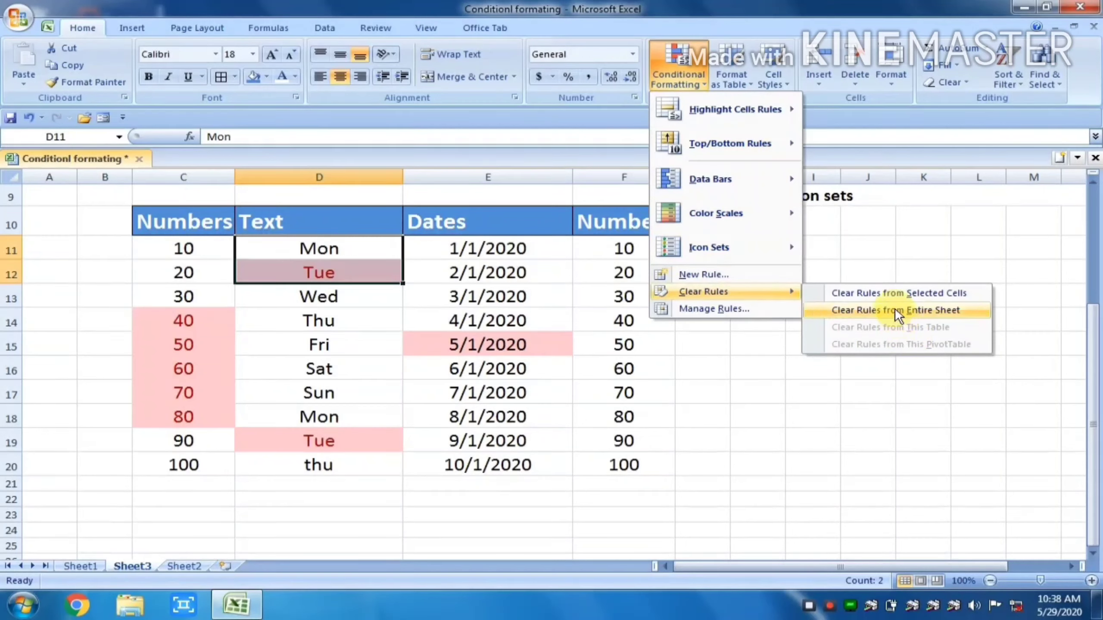
# - Clear all sheet rules and highlight duplicate day names in D11:D20 with light red fill
pyautogui.click(897, 311)
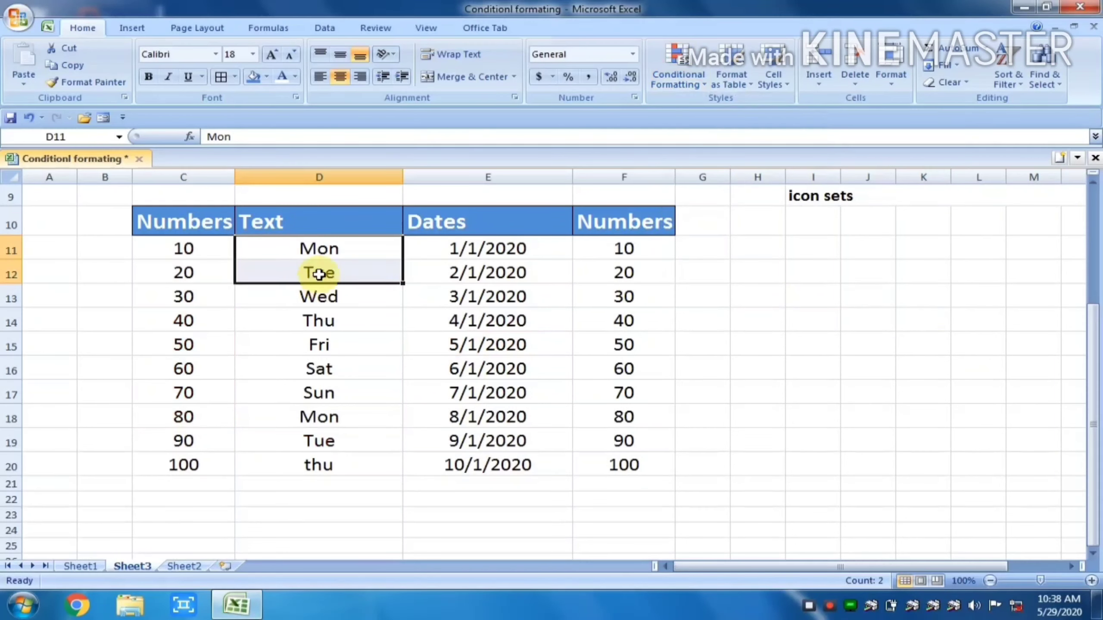
pyautogui.click(338, 249)
pyautogui.moveTo(338, 249); pyautogui.dragTo(327, 465)
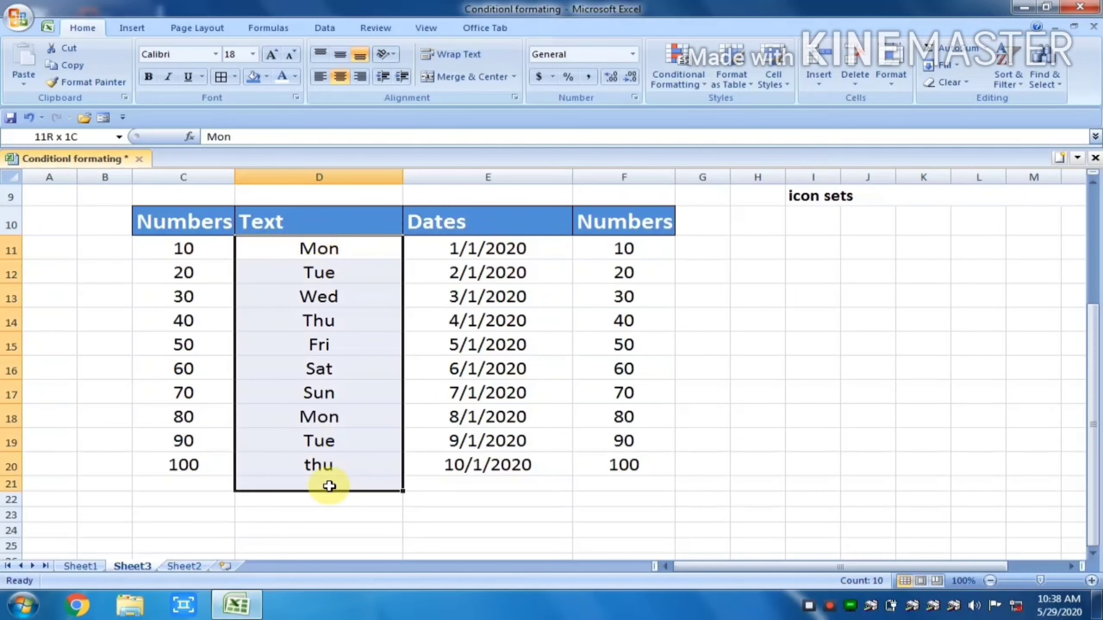
pyautogui.click(676, 65)
pyautogui.moveTo(734, 109)
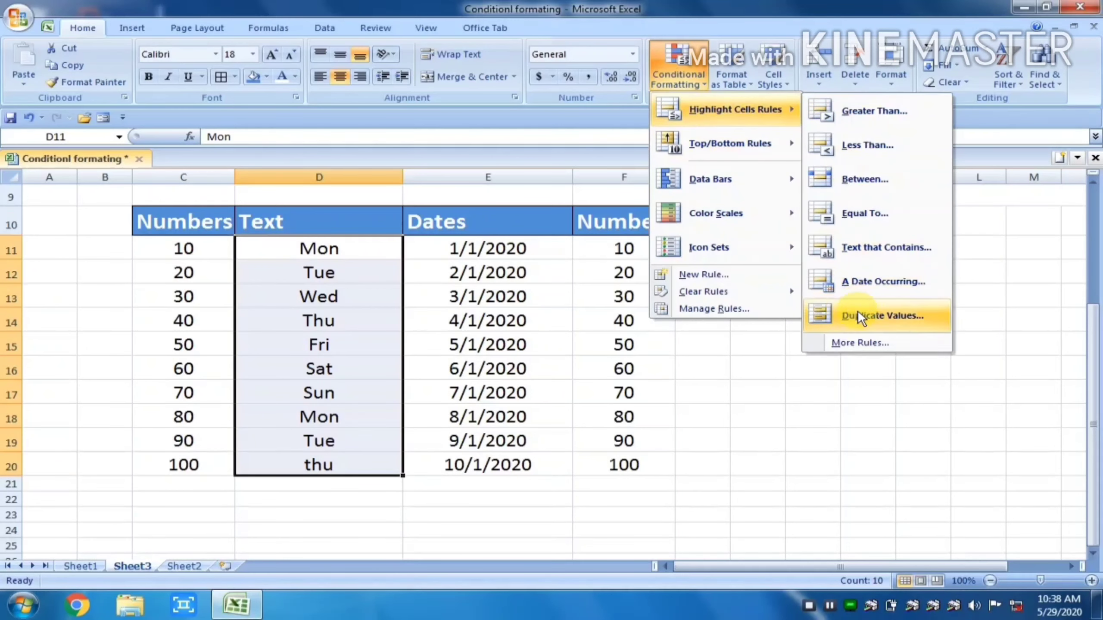
pyautogui.click(886, 311)
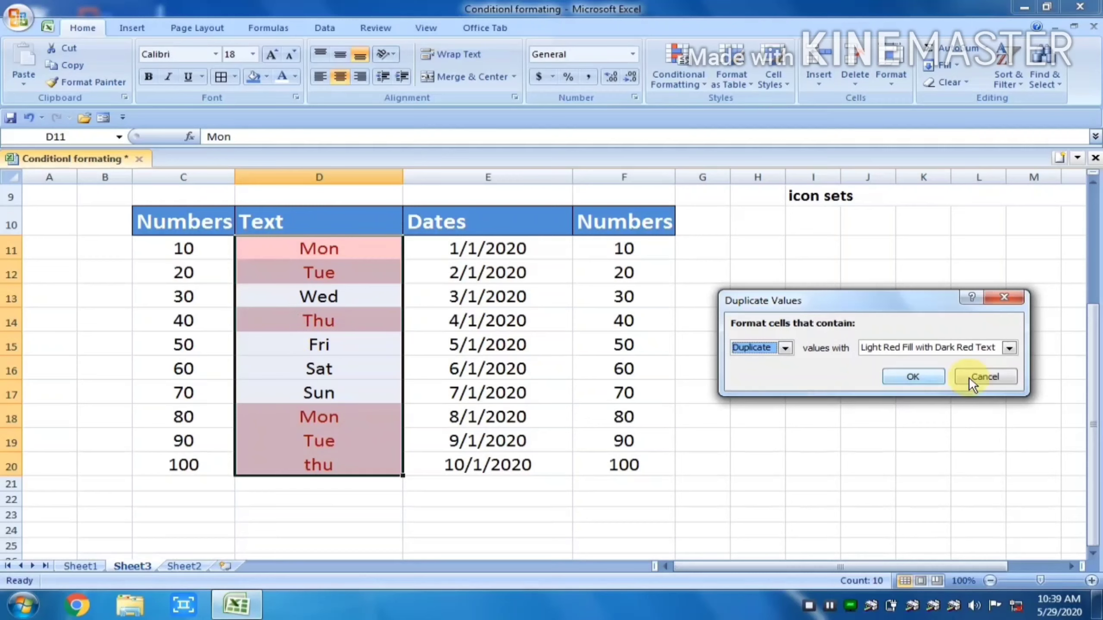
pyautogui.click(932, 378)
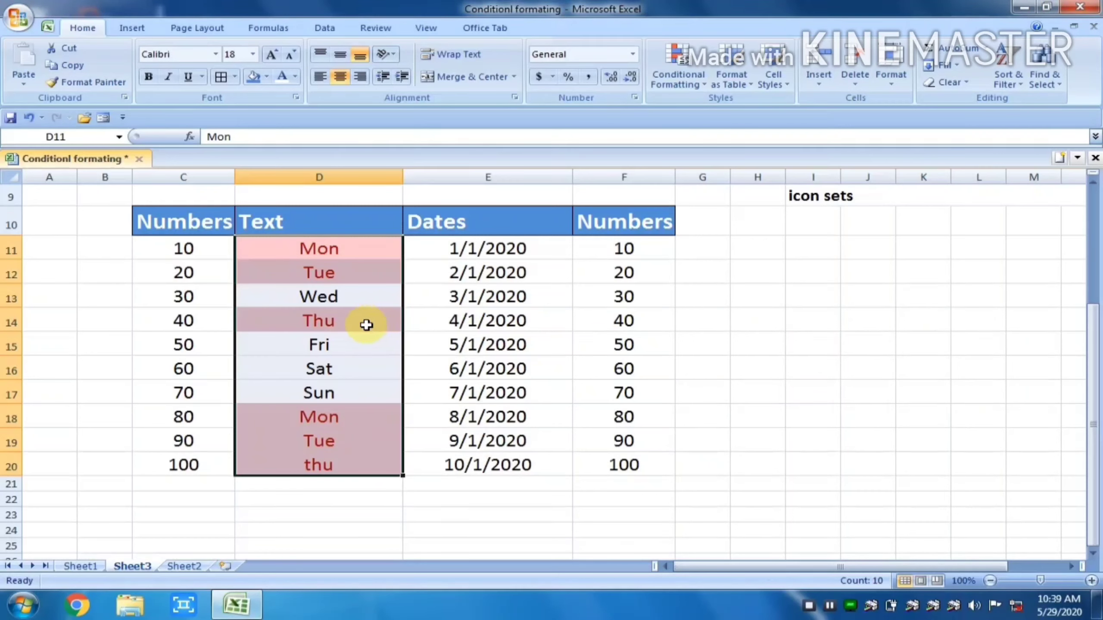
# - Preview a Unique values rule on the day names, then cancel it
pyautogui.click(660, 73)
pyautogui.moveTo(734, 109)
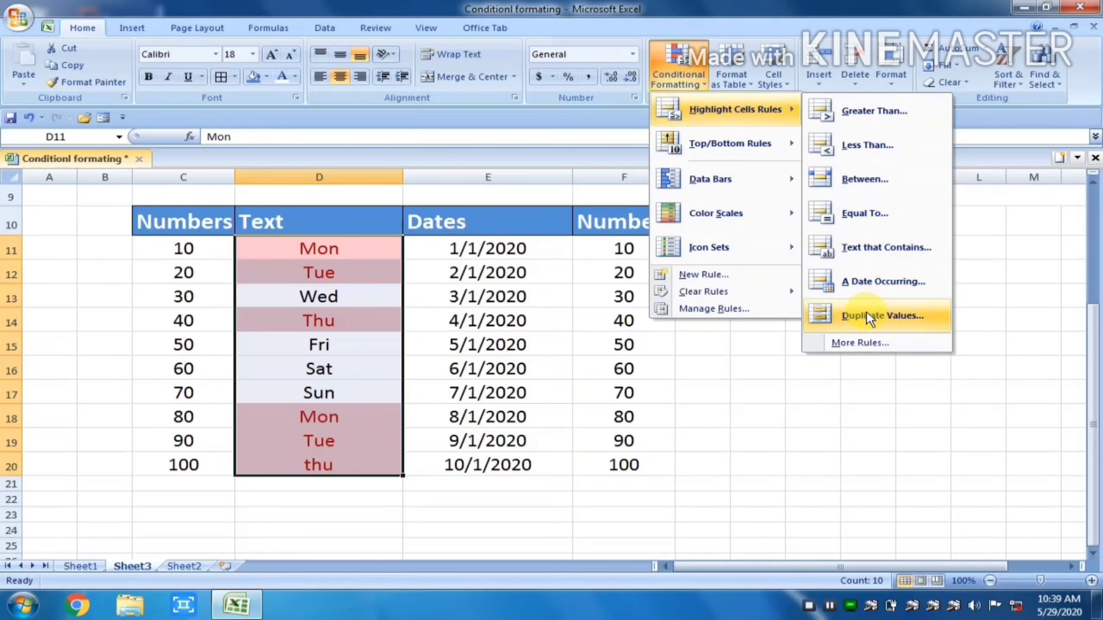
pyautogui.click(867, 311)
pyautogui.click(786, 350)
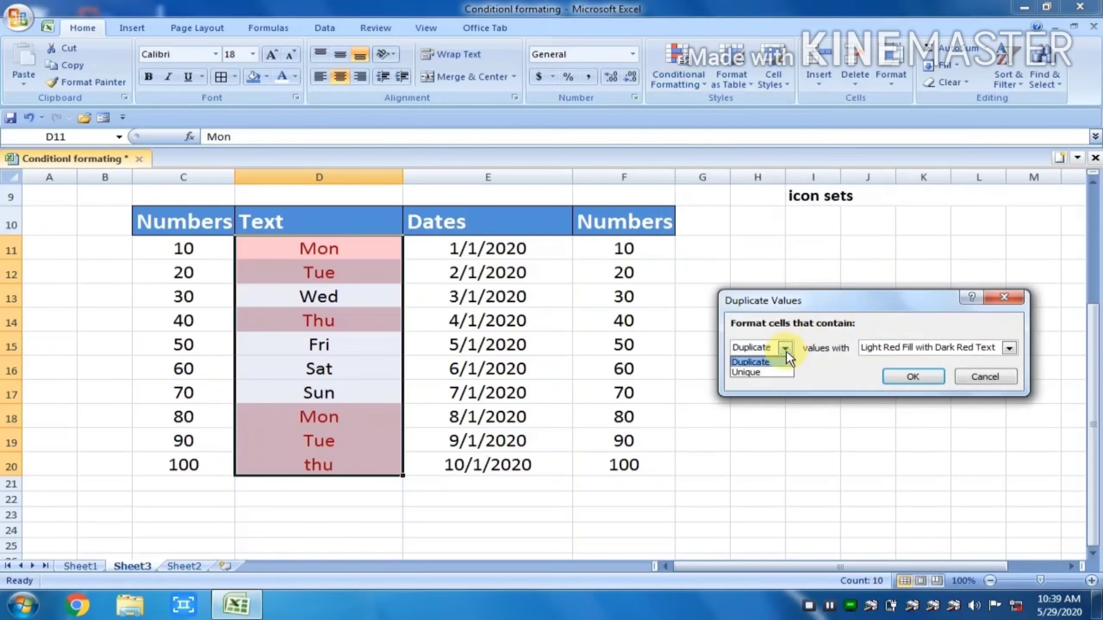
pyautogui.click(748, 372)
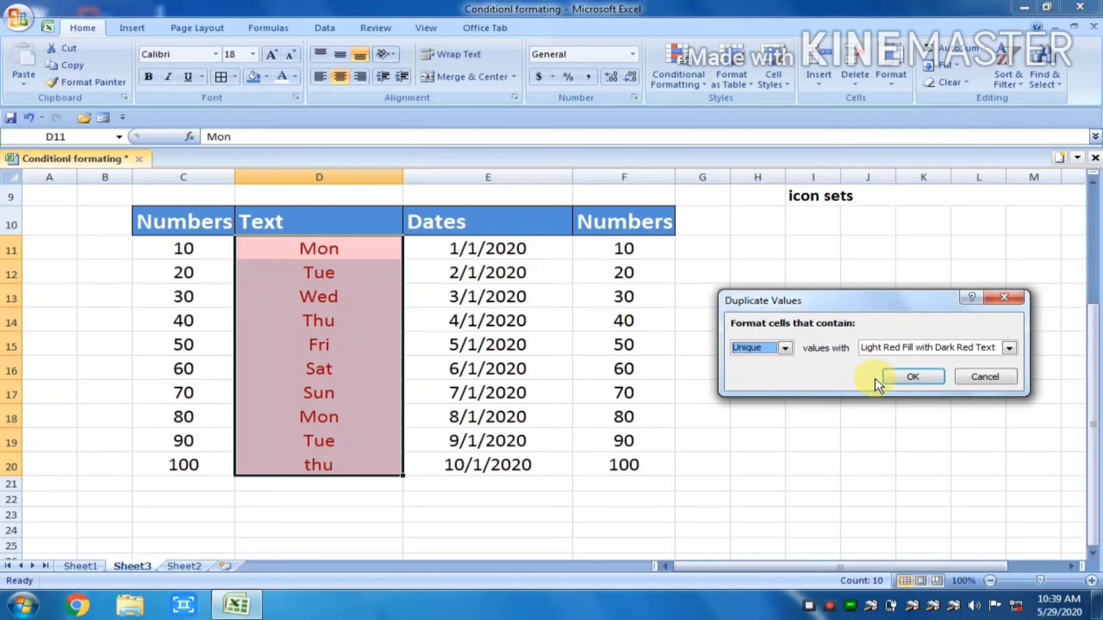
pyautogui.click(981, 377)
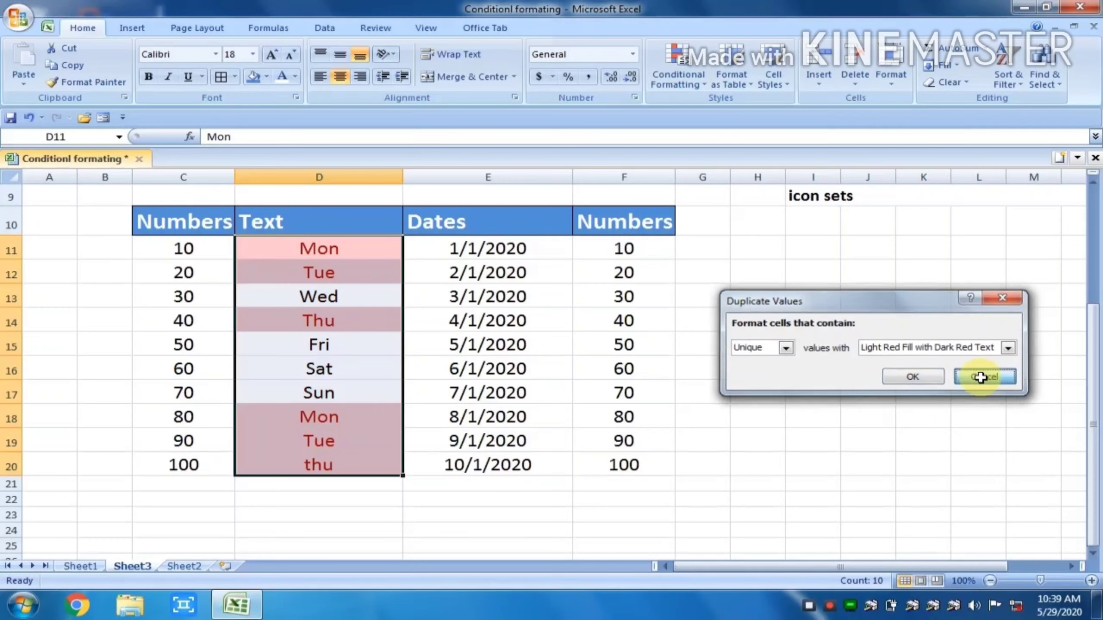
pyautogui.click(673, 64)
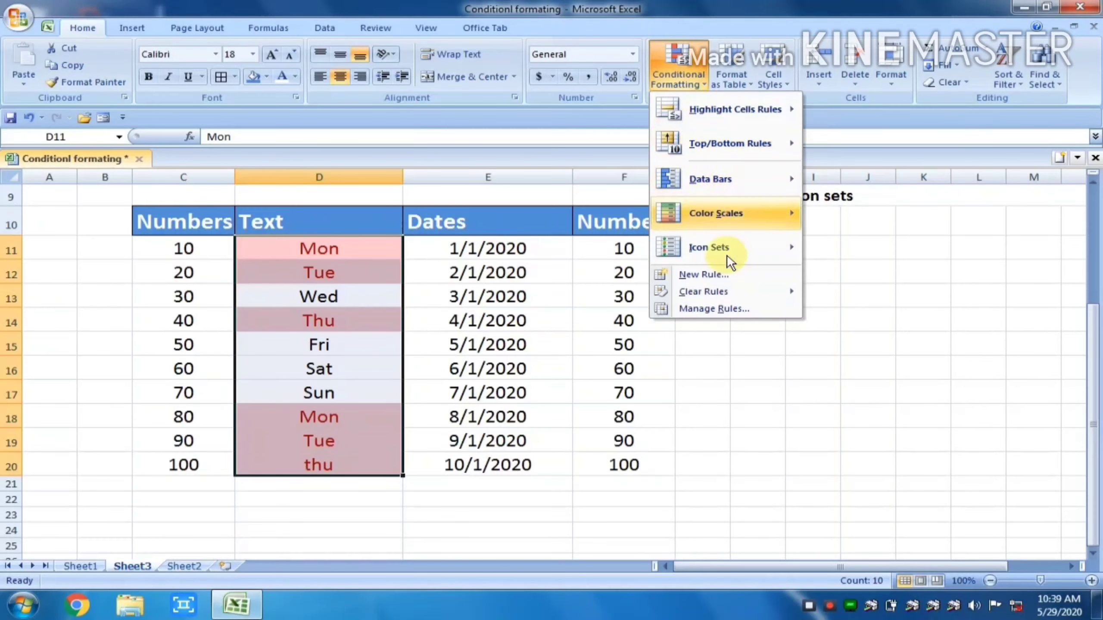
pyautogui.moveTo(703, 292)
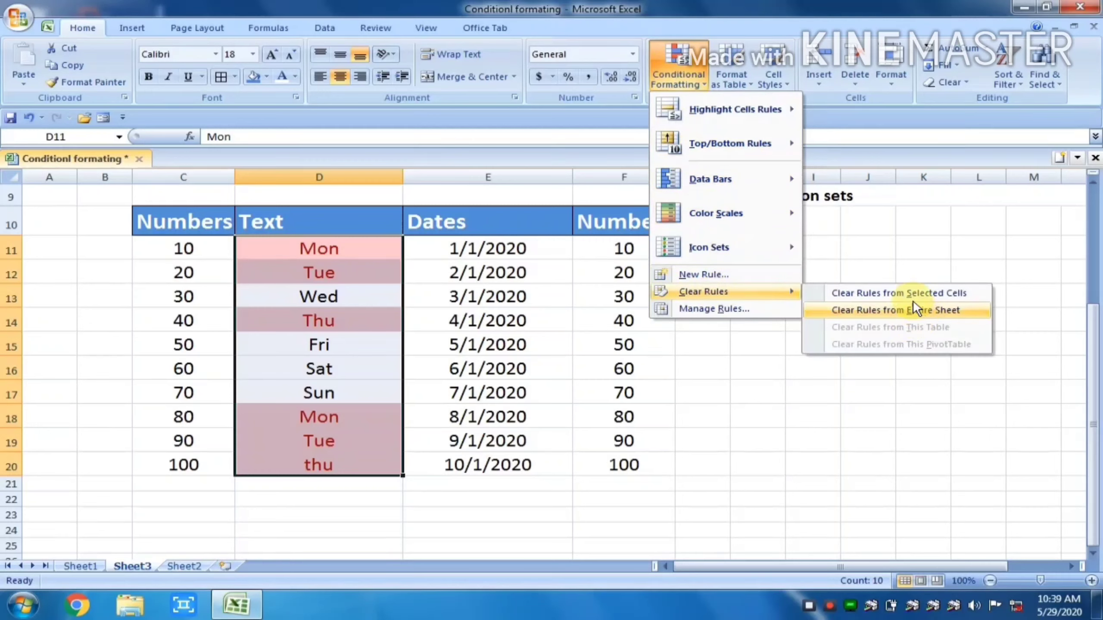
# - Clear the duplicate rule and highlight the unique days Wed, Fri, Sat and Sun instead
pyautogui.click(912, 294)
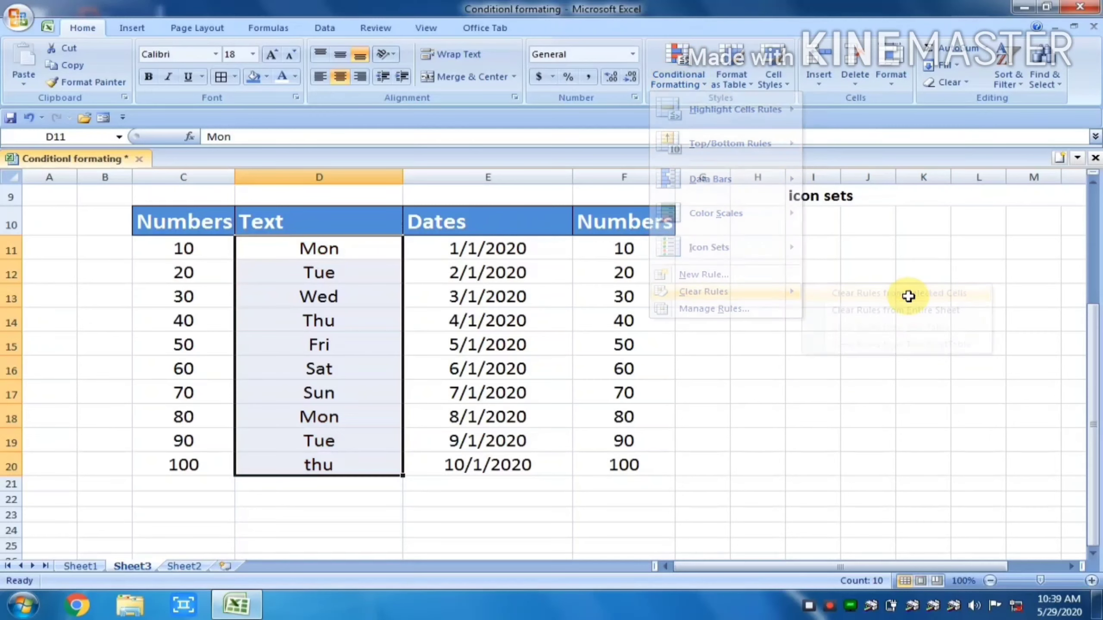
pyautogui.click(686, 74)
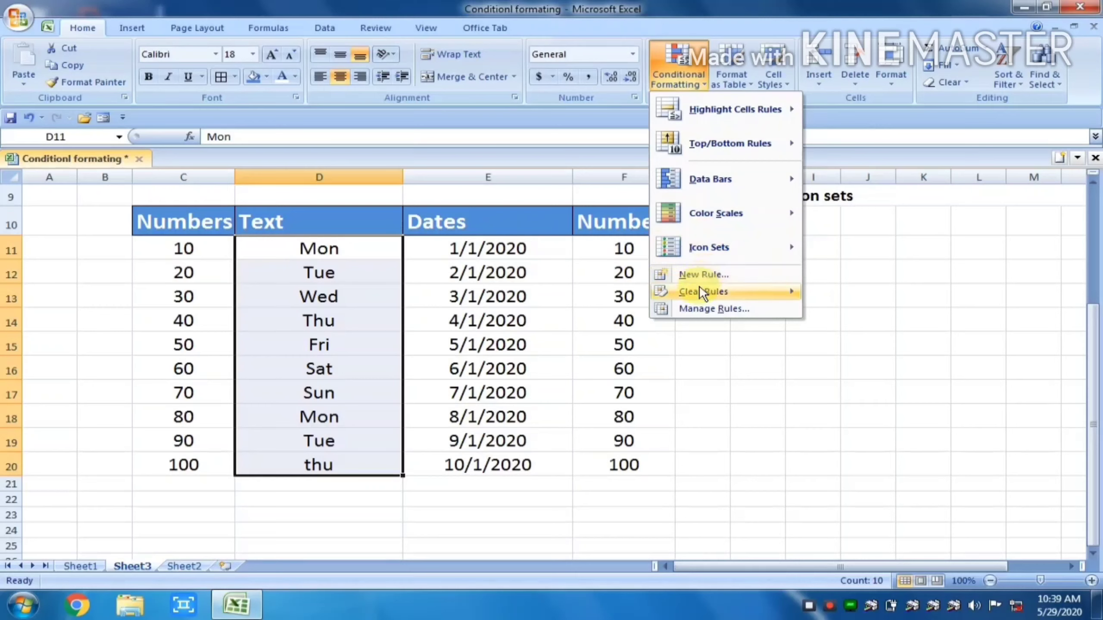
pyautogui.moveTo(734, 110)
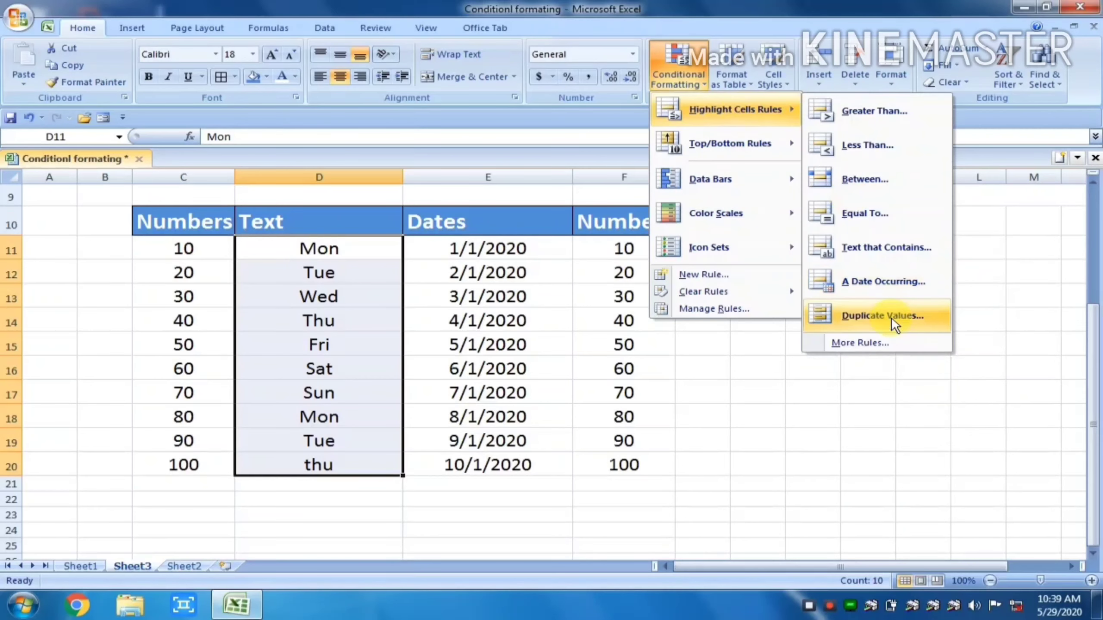
pyautogui.click(891, 319)
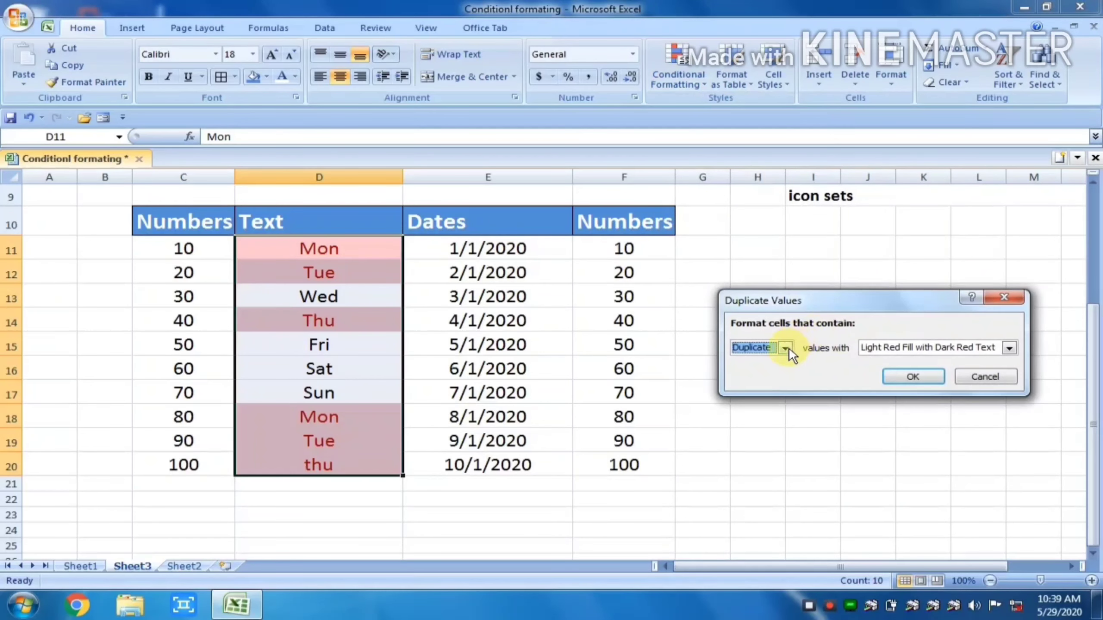
pyautogui.click(785, 348)
pyautogui.click(750, 372)
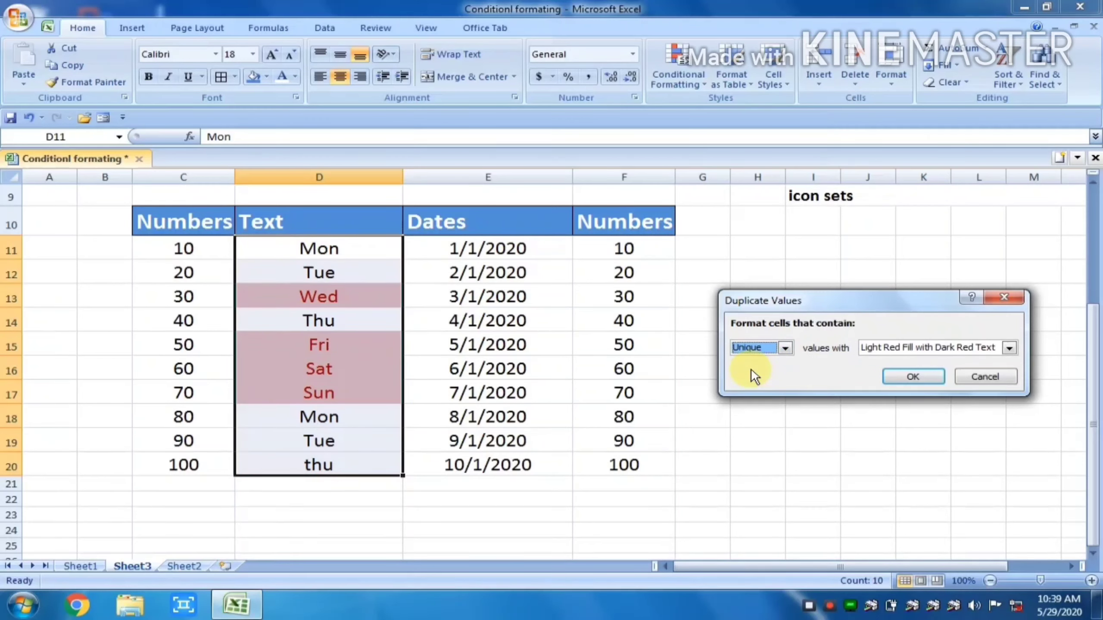
pyautogui.click(896, 376)
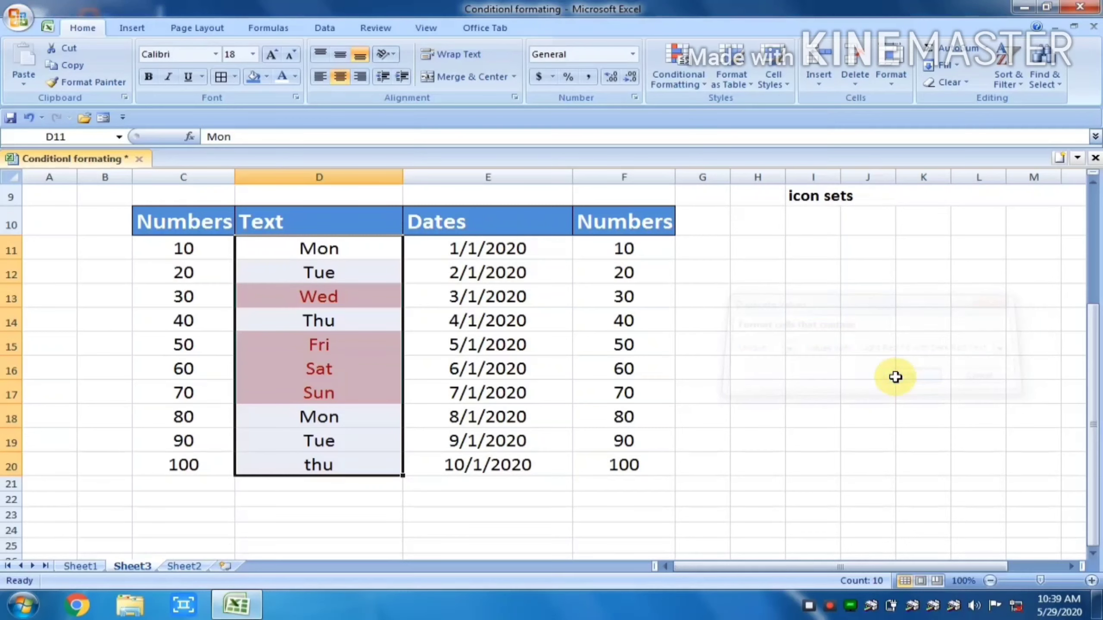
pyautogui.click(467, 321)
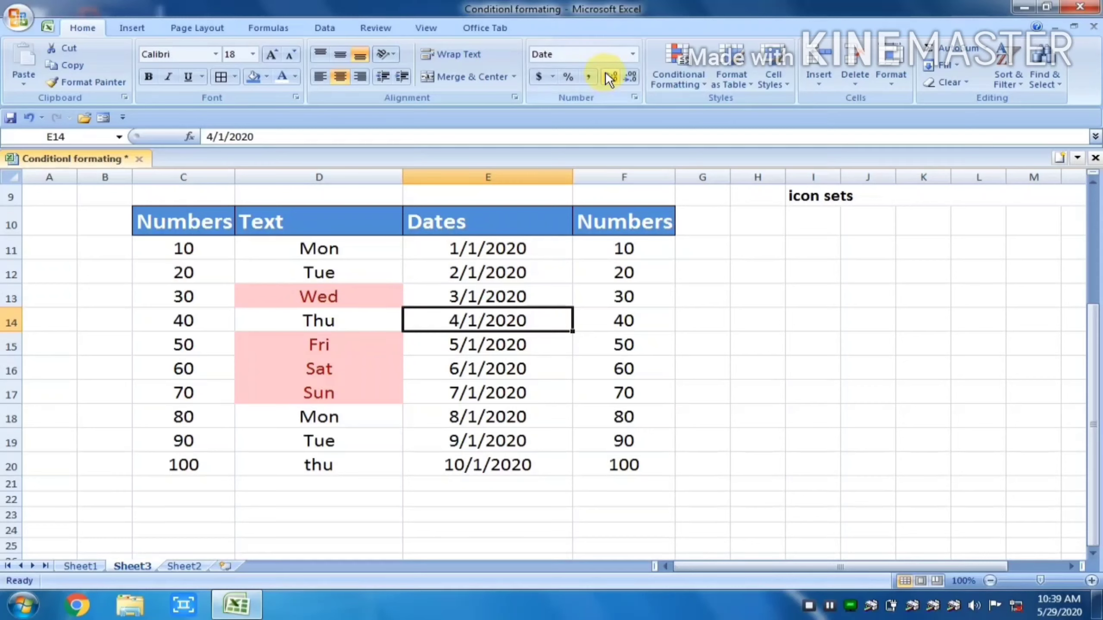
# - Select C11:C20 and apply a Top 4 Items rule highlighting 70, 80, 90 and 100
pyautogui.click(654, 80)
pyautogui.moveTo(729, 144)
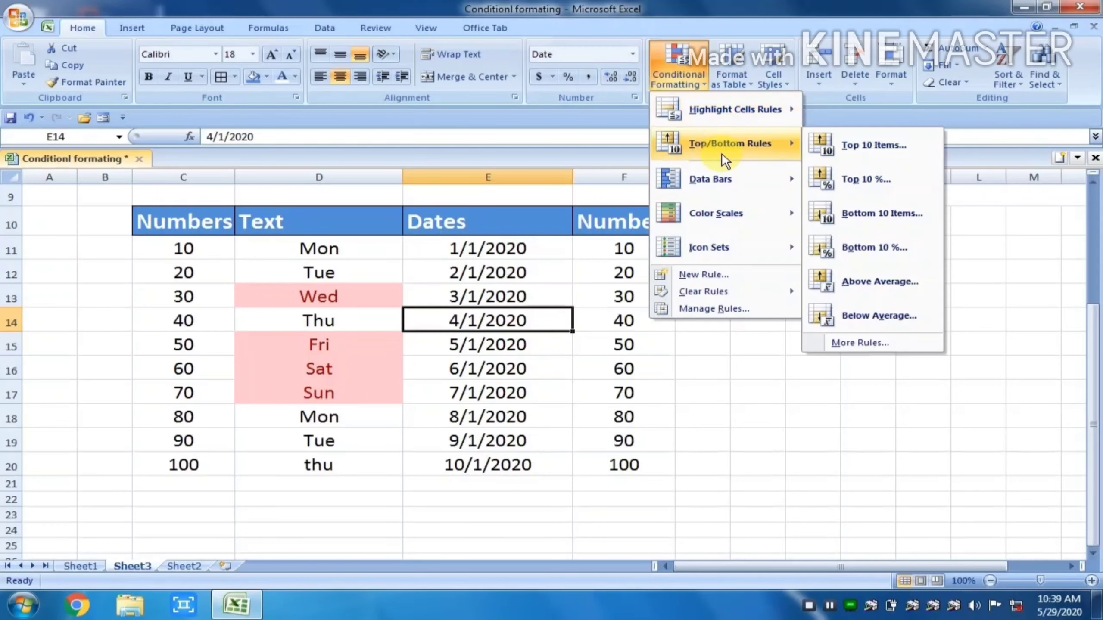
pyautogui.click(200, 246)
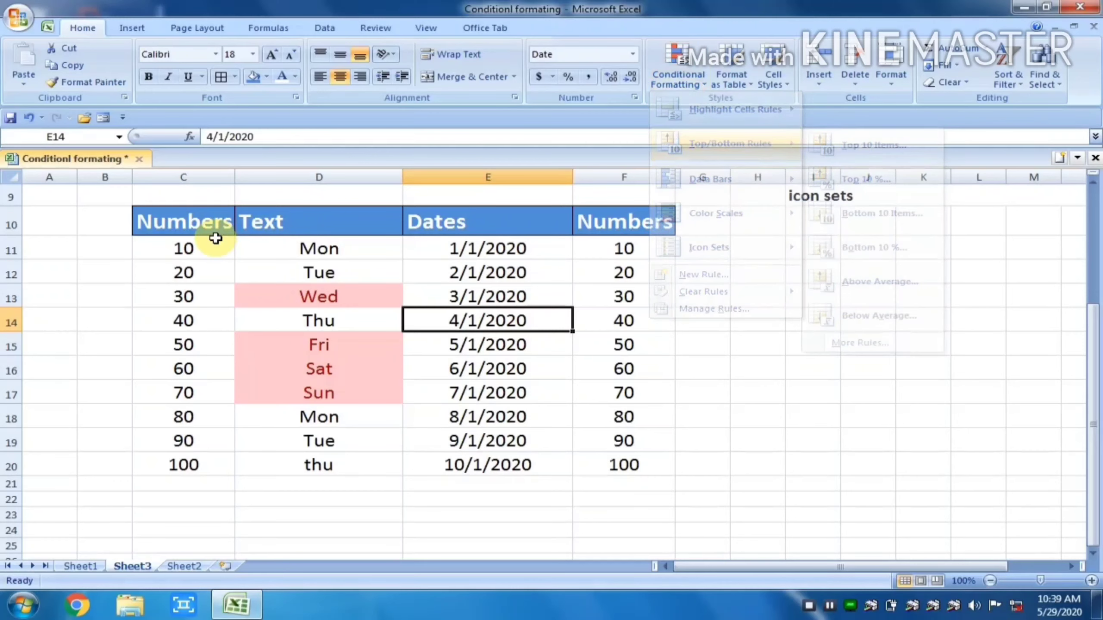
pyautogui.moveTo(199, 245); pyautogui.dragTo(182, 467)
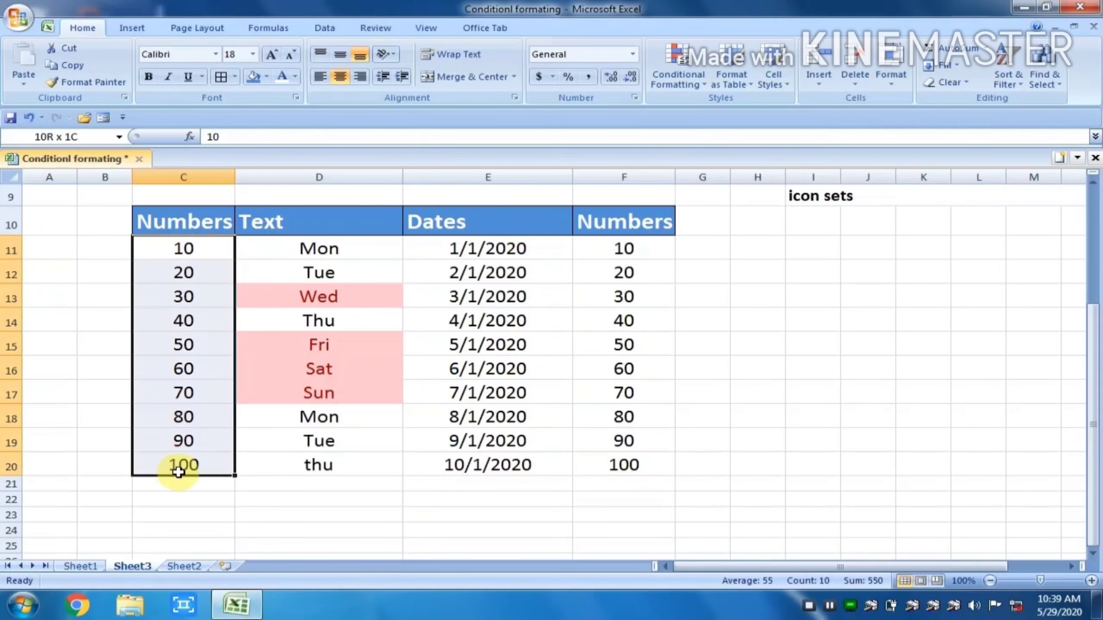
pyautogui.click(688, 81)
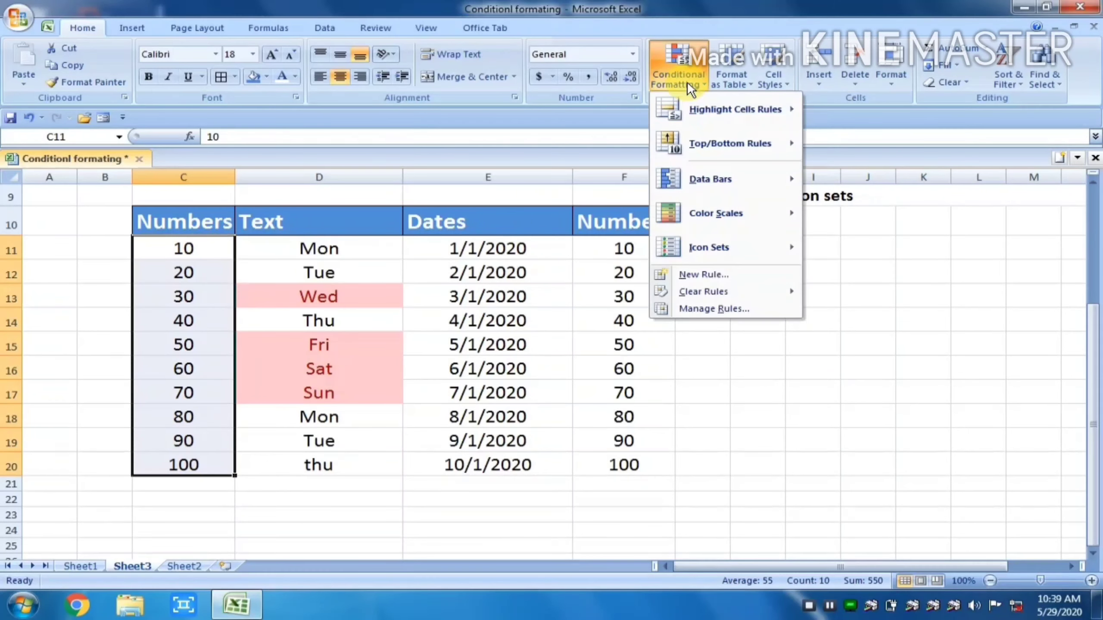
pyautogui.moveTo(730, 143)
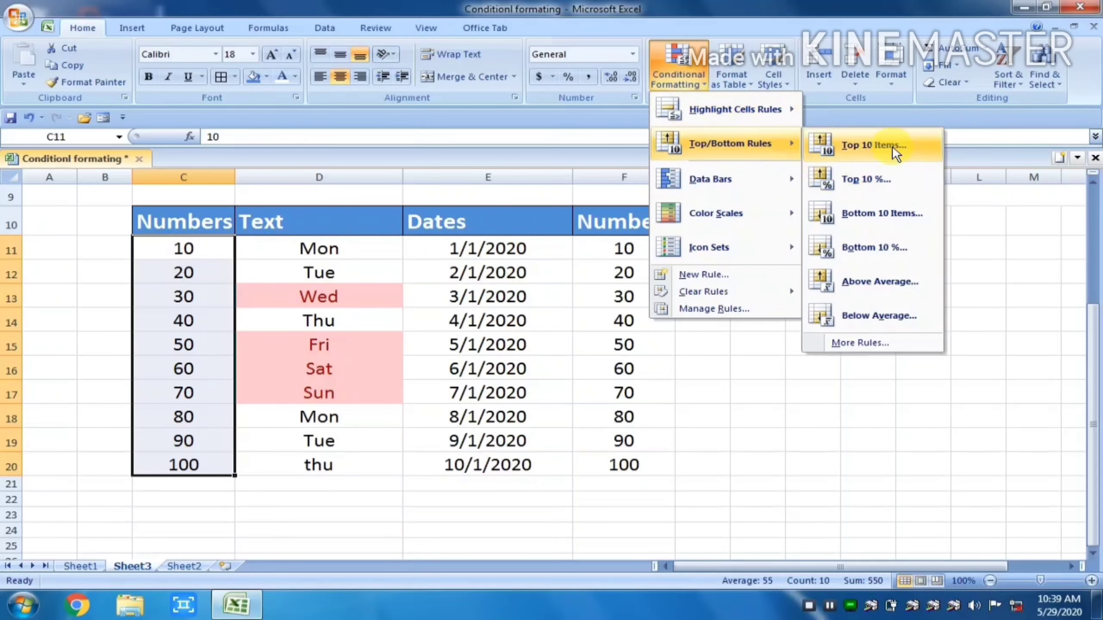
pyautogui.click(889, 144)
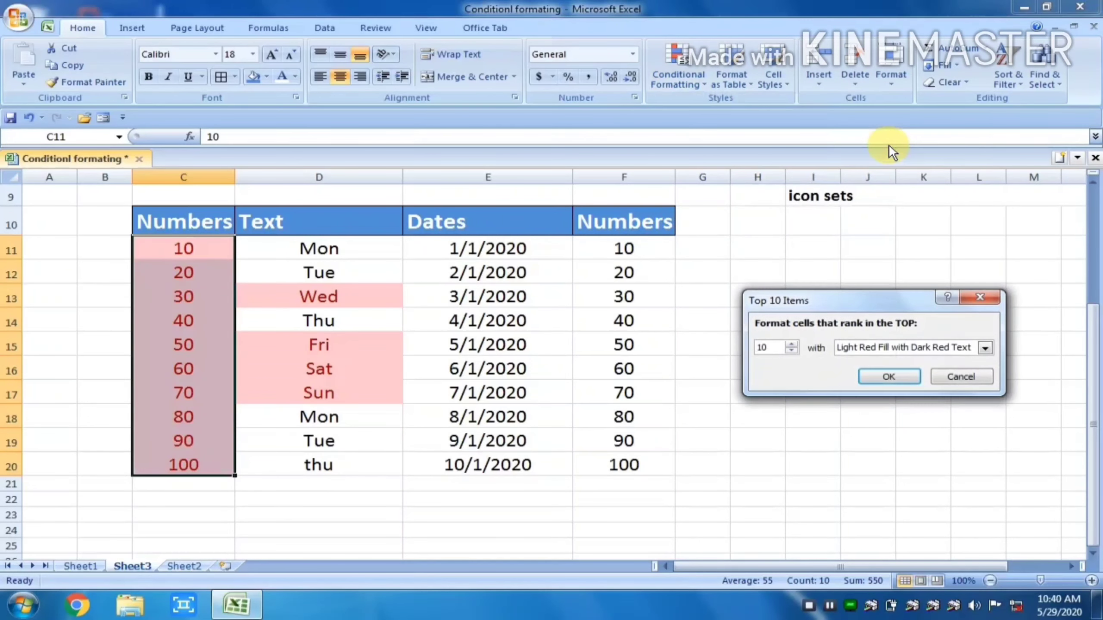
pyautogui.click(790, 350)
pyautogui.click(791, 350)
pyautogui.click(790, 350)
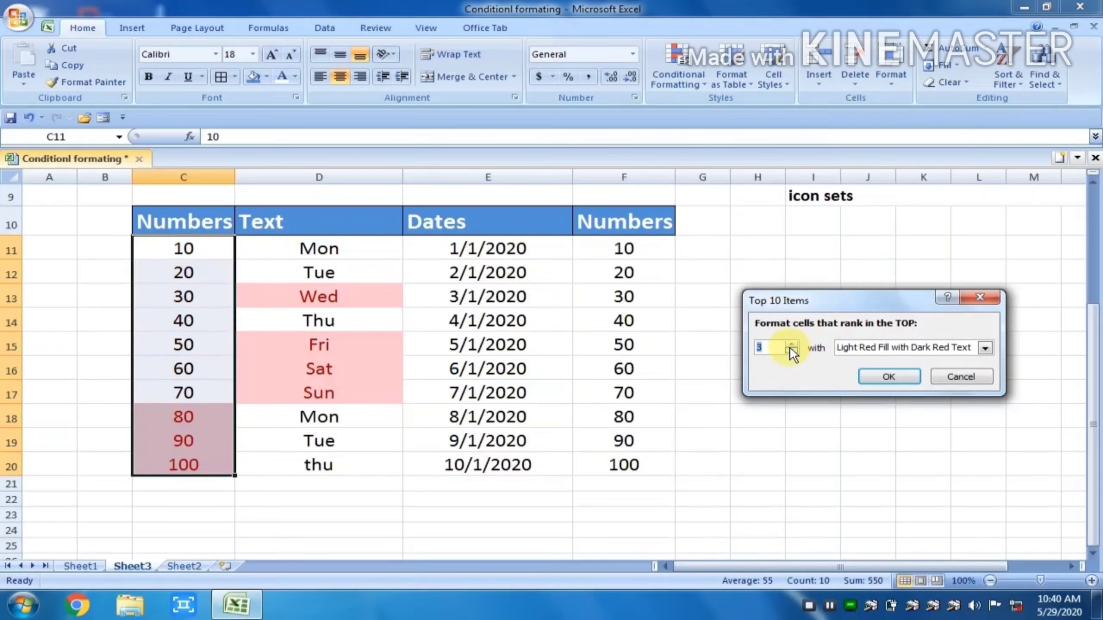
pyautogui.click(791, 350)
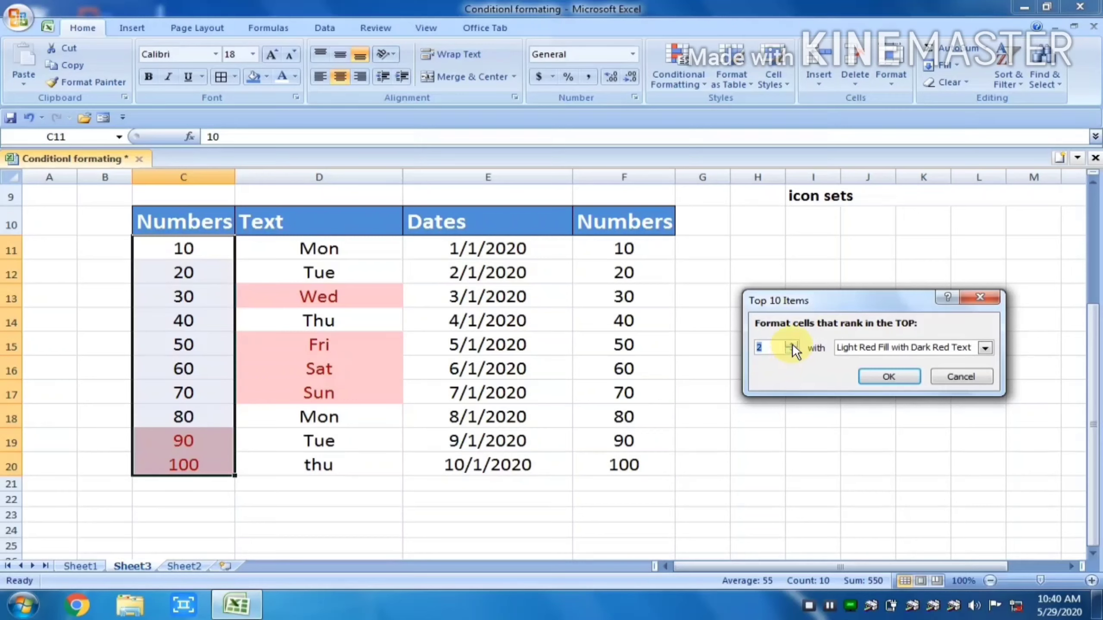
pyautogui.click(792, 344)
pyautogui.click(792, 345)
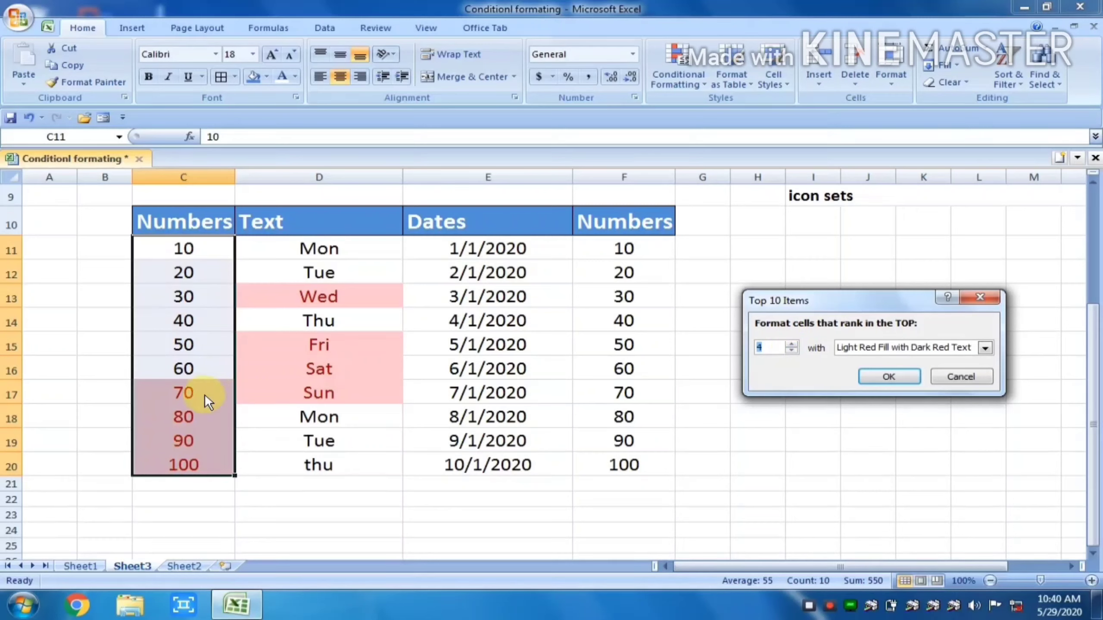
pyautogui.click(886, 376)
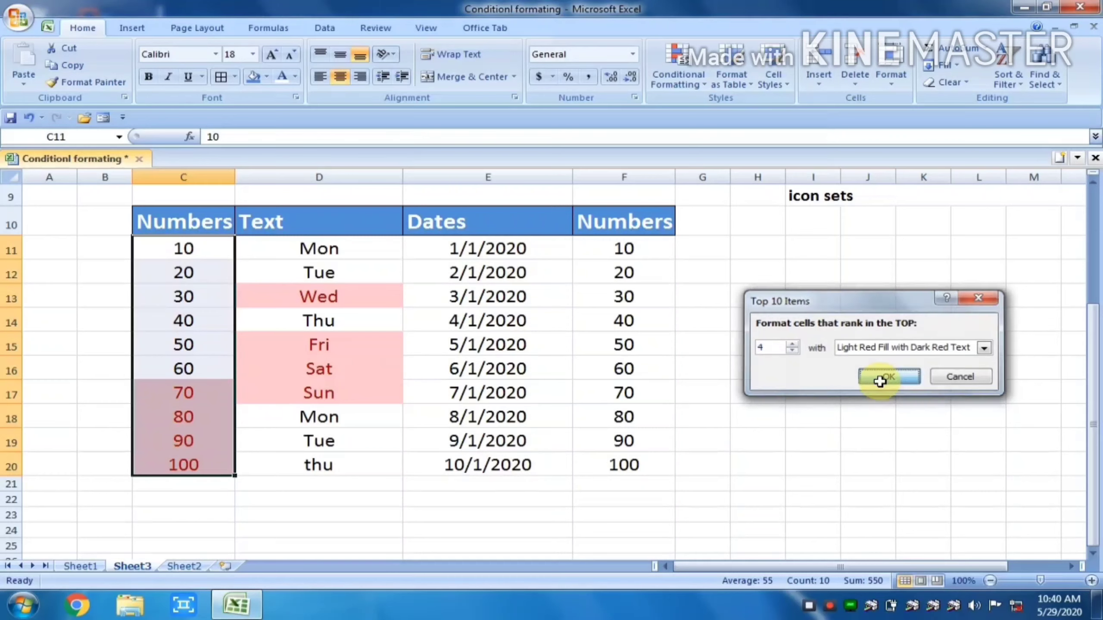
pyautogui.click(685, 61)
pyautogui.moveTo(703, 291)
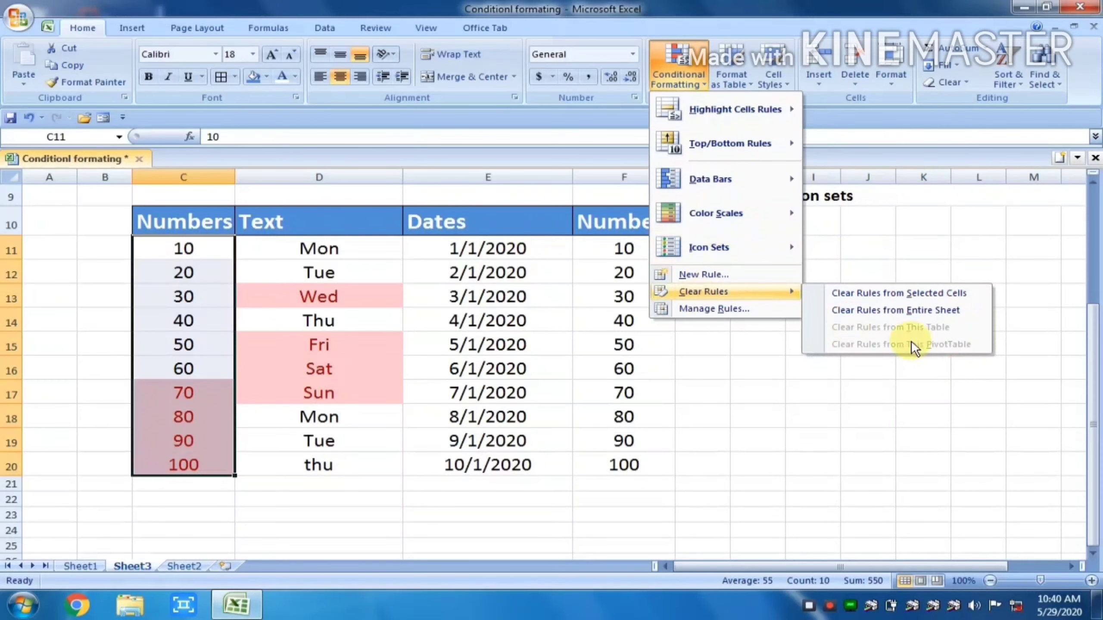
# - Clear the sheet's rules and apply a Top 10% rule raised to include 80
pyautogui.click(895, 311)
pyautogui.click(690, 64)
pyautogui.moveTo(729, 144)
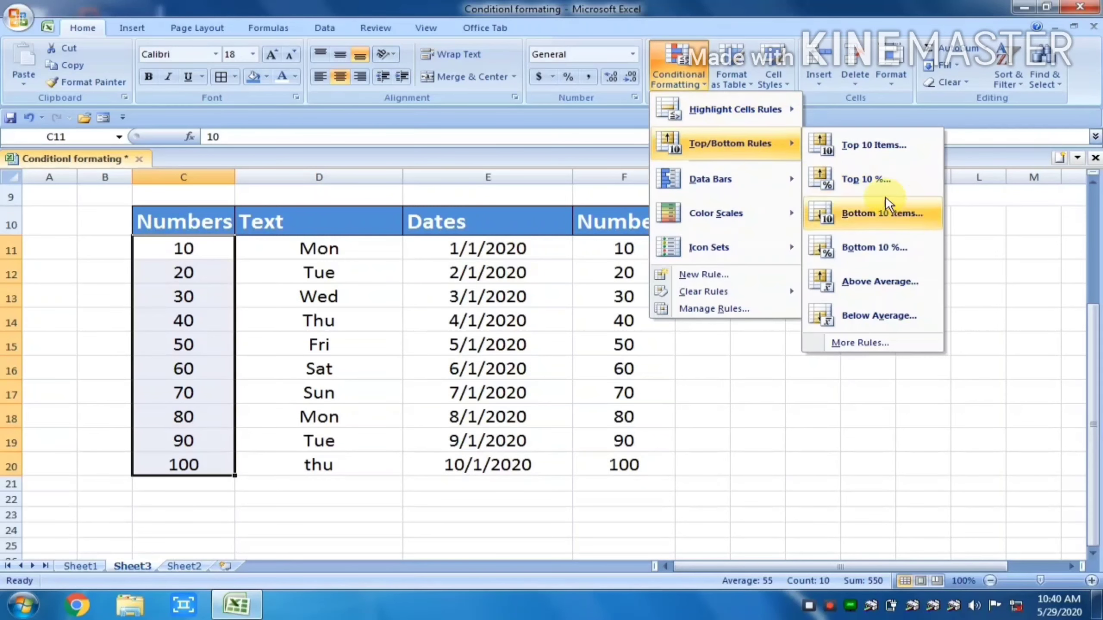
pyautogui.click(881, 183)
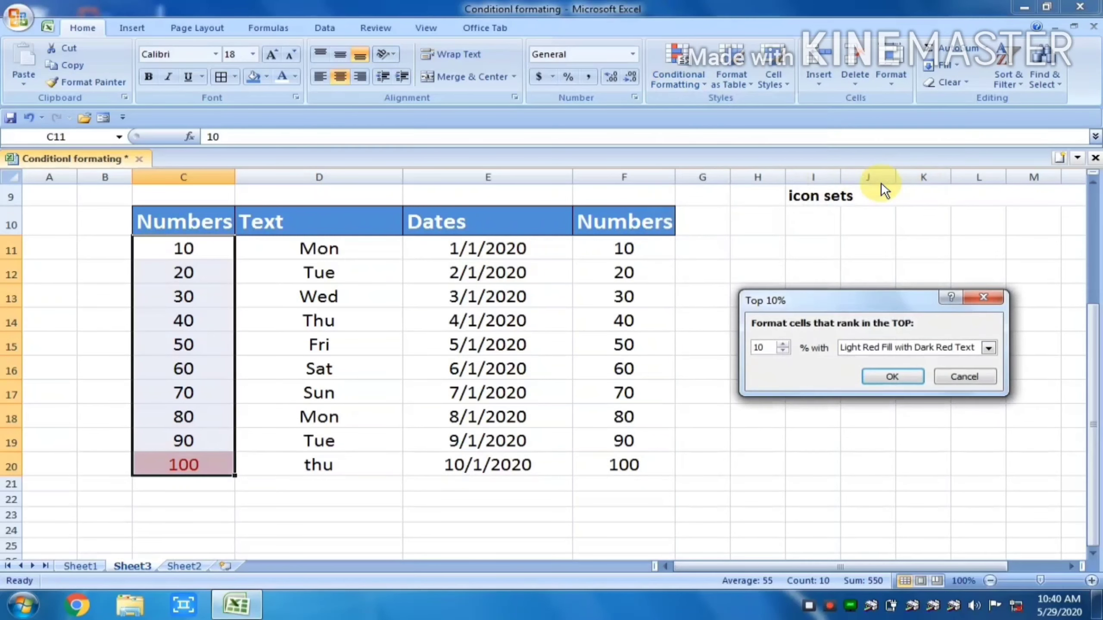
pyautogui.click(781, 345)
pyautogui.click(781, 345)
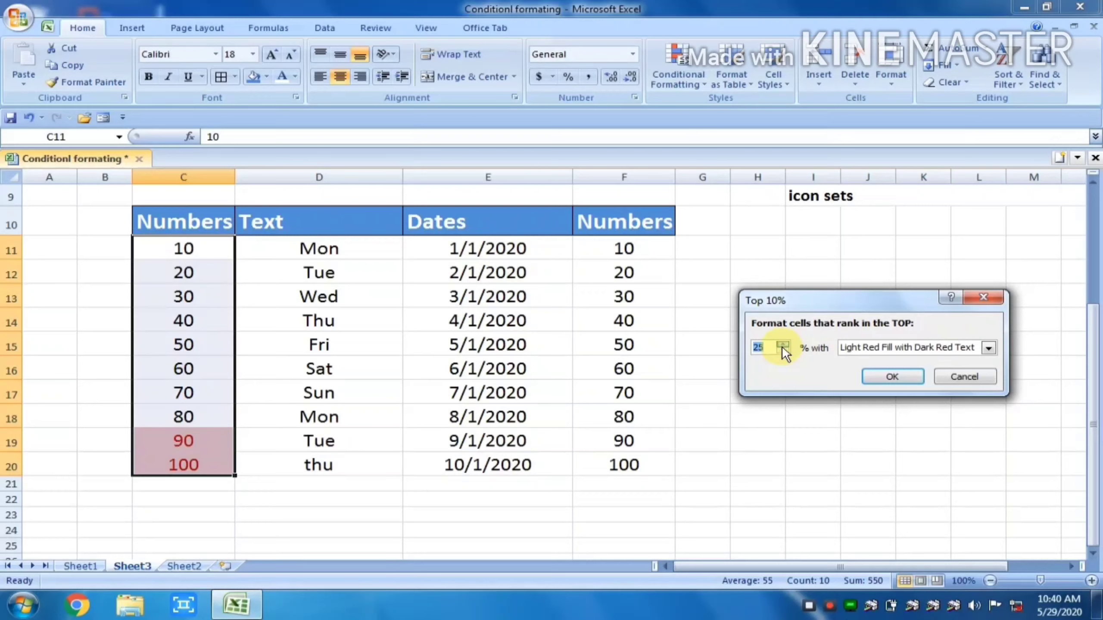
pyautogui.click(781, 346)
pyautogui.click(782, 346)
pyautogui.click(781, 346)
pyautogui.click(781, 346)
pyautogui.click(781, 346)
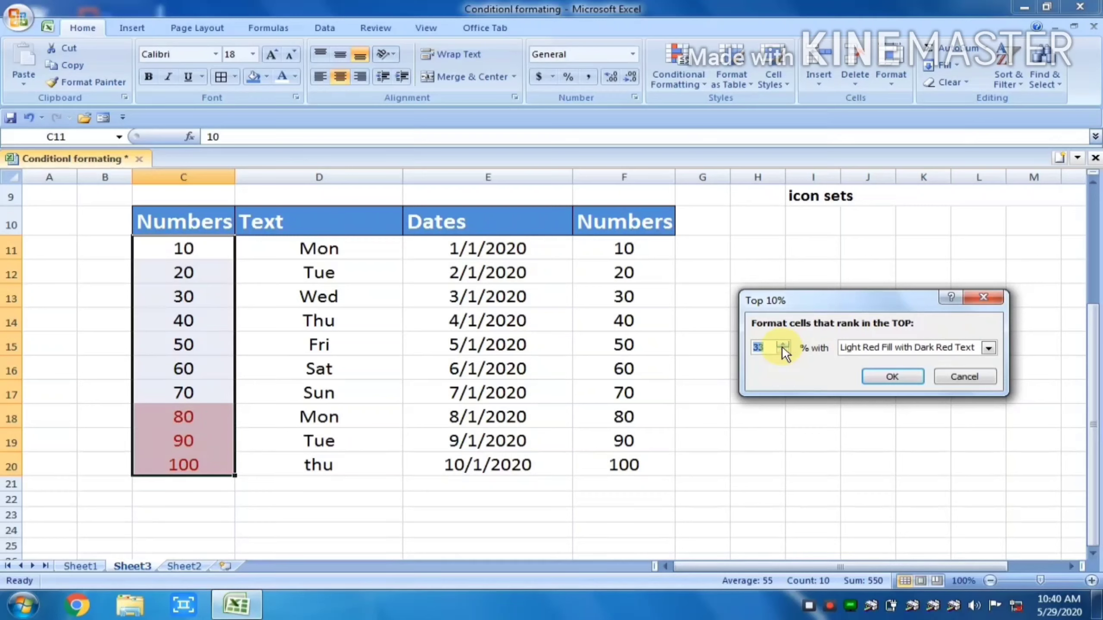
pyautogui.click(782, 346)
pyautogui.click(781, 346)
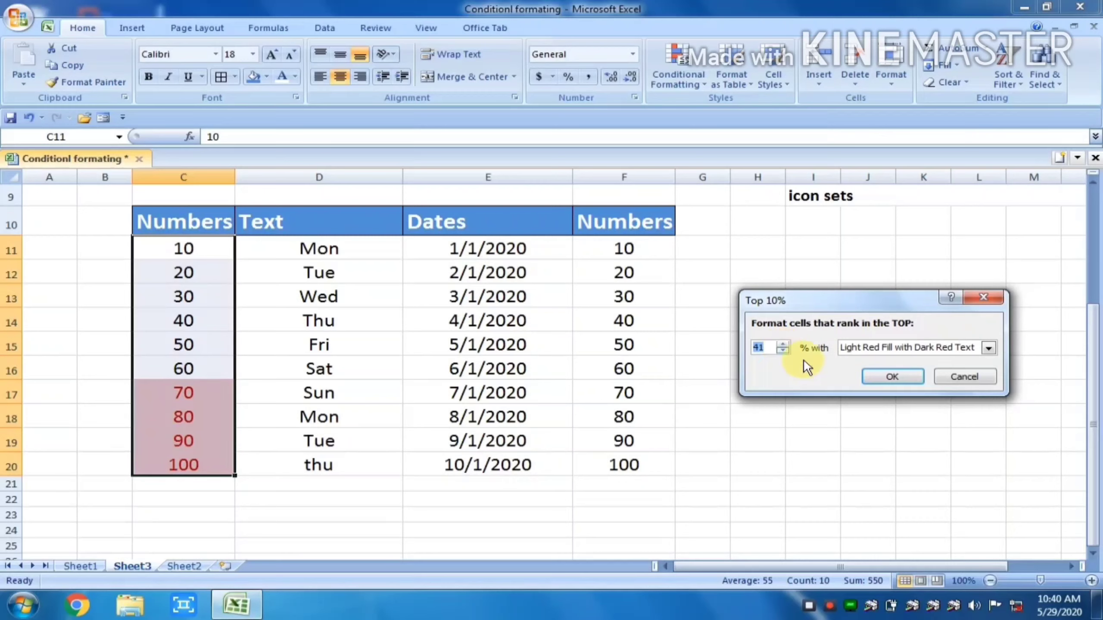
pyautogui.click(898, 373)
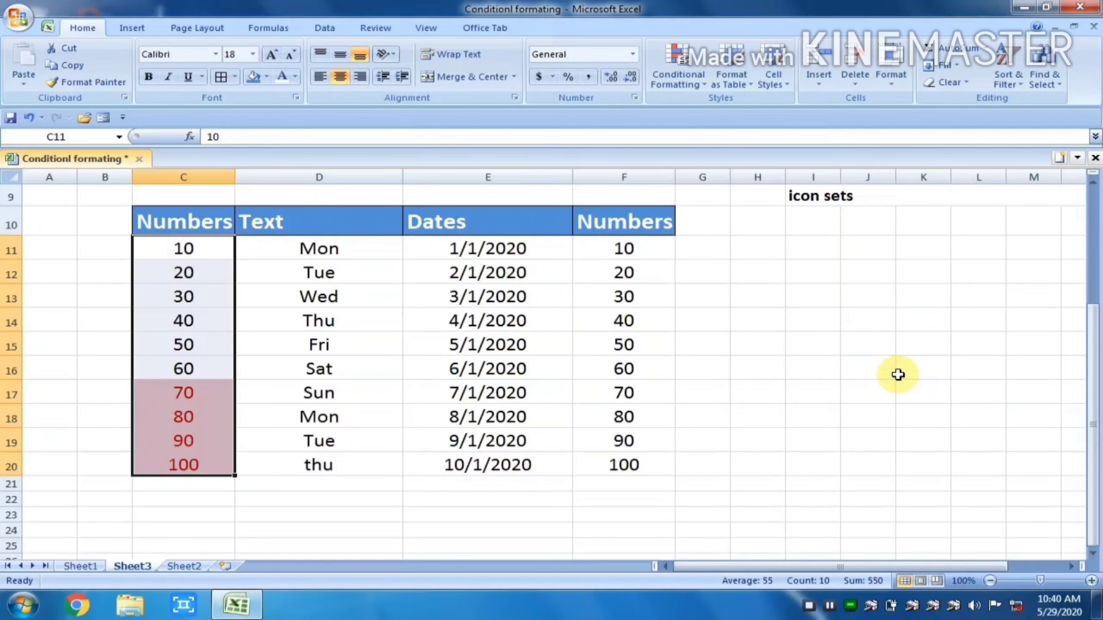
# - Cancel a Bottom 10 Items rule and clear rules from the selected Numbers cells
pyautogui.click(676, 74)
pyautogui.moveTo(729, 144)
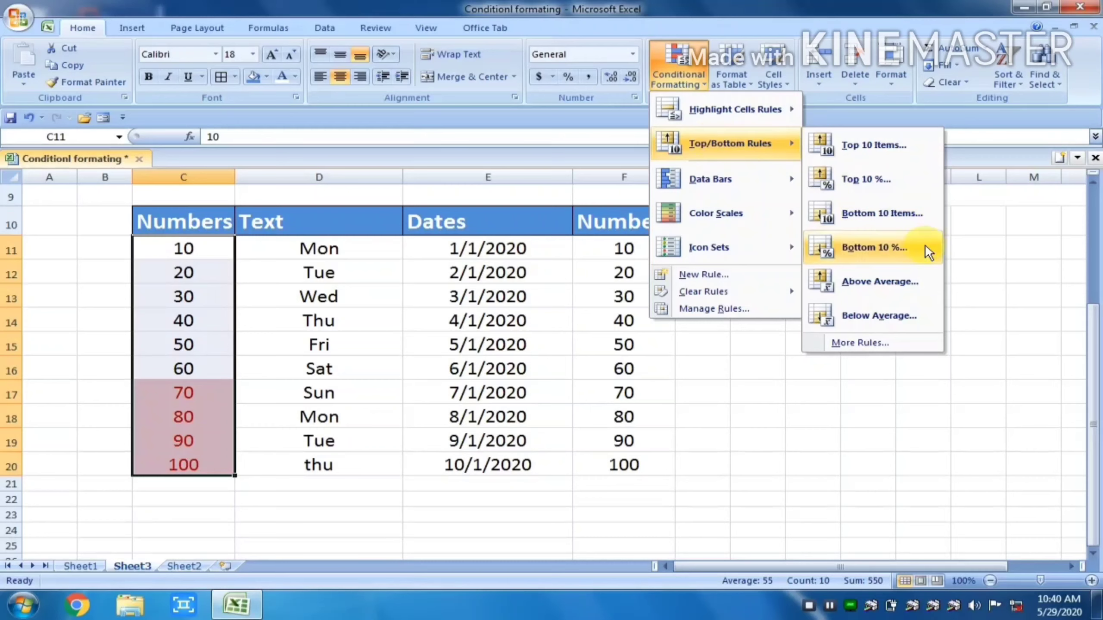
pyautogui.click(900, 215)
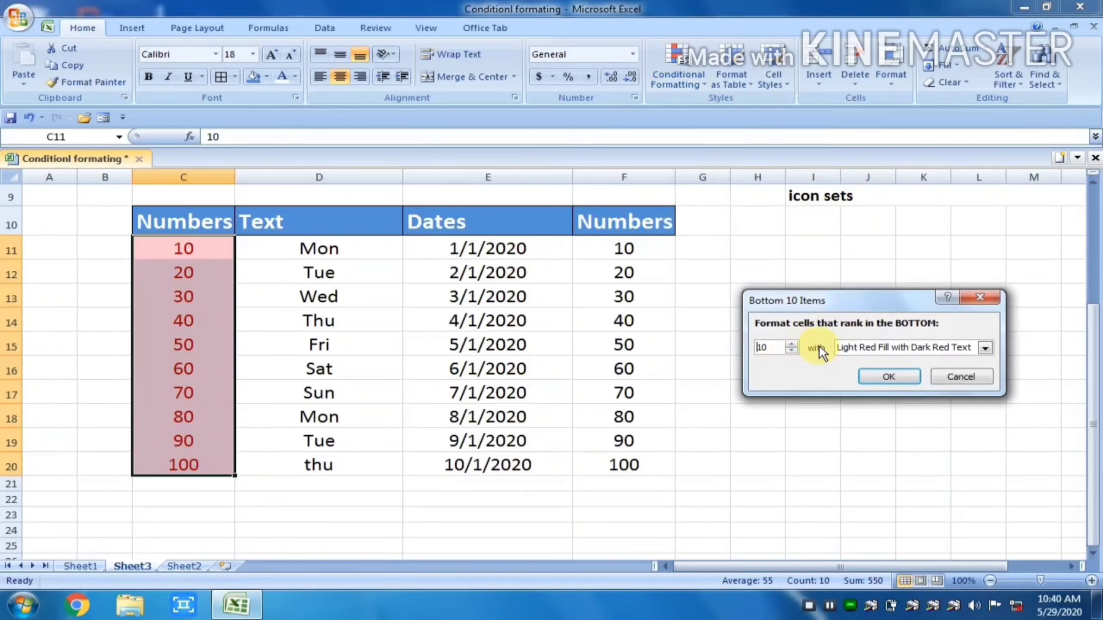
pyautogui.click(938, 376)
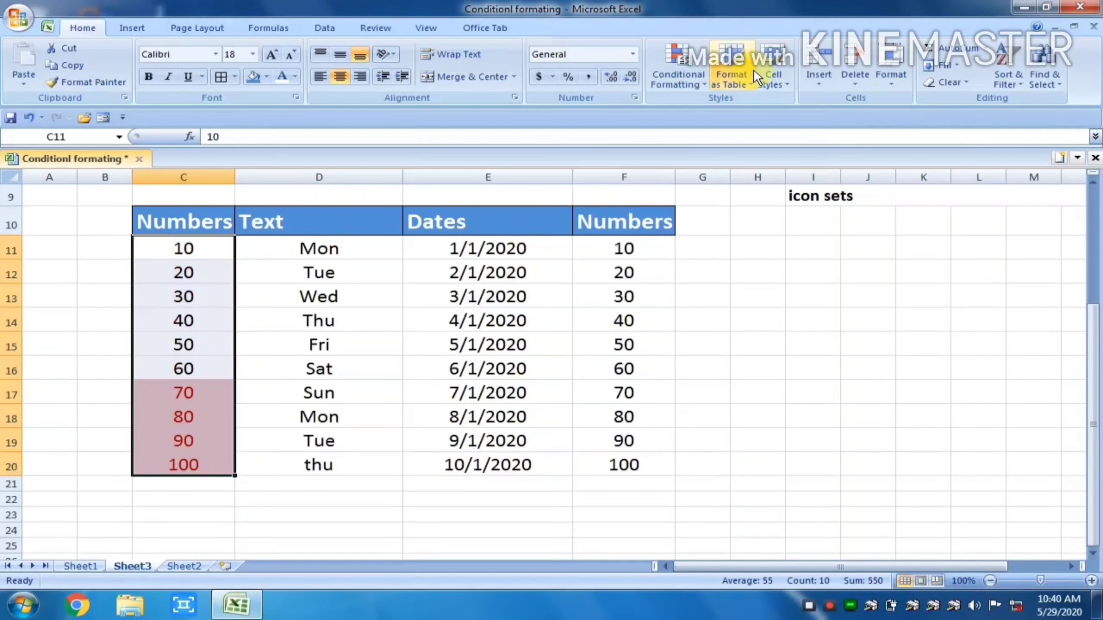
pyautogui.click(676, 50)
pyautogui.moveTo(703, 291)
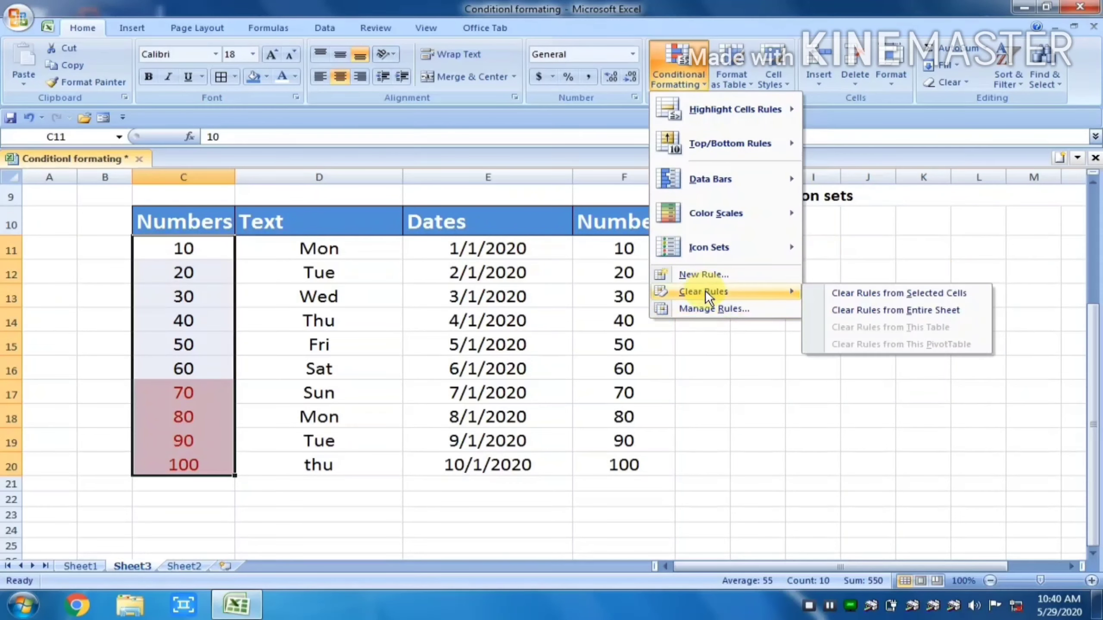
pyautogui.click(907, 295)
pyautogui.moveTo(730, 143)
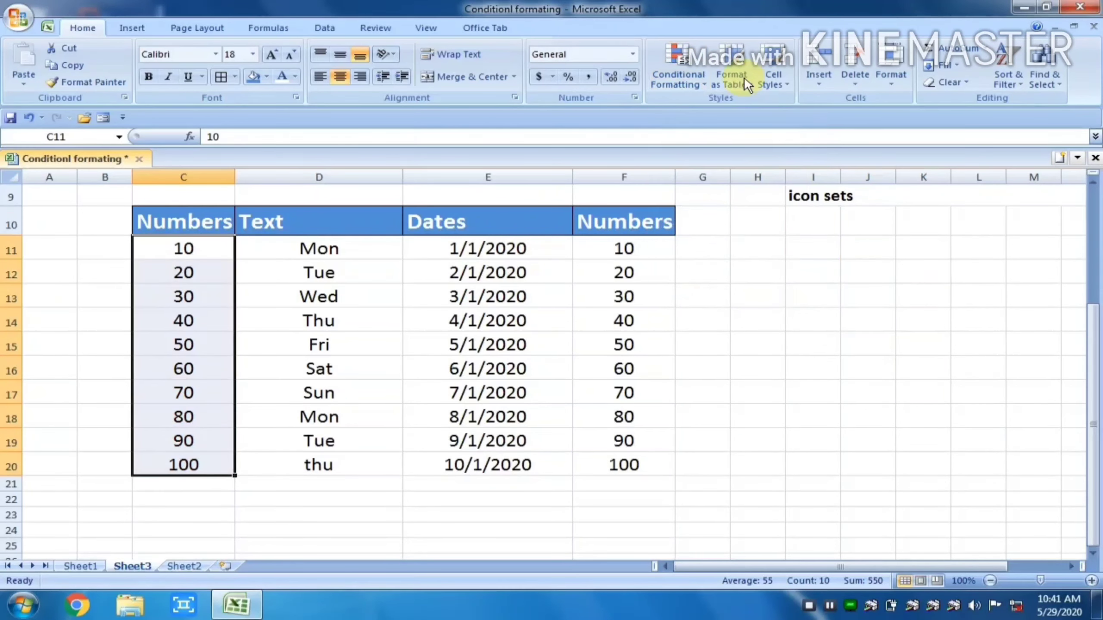
pyautogui.click(670, 62)
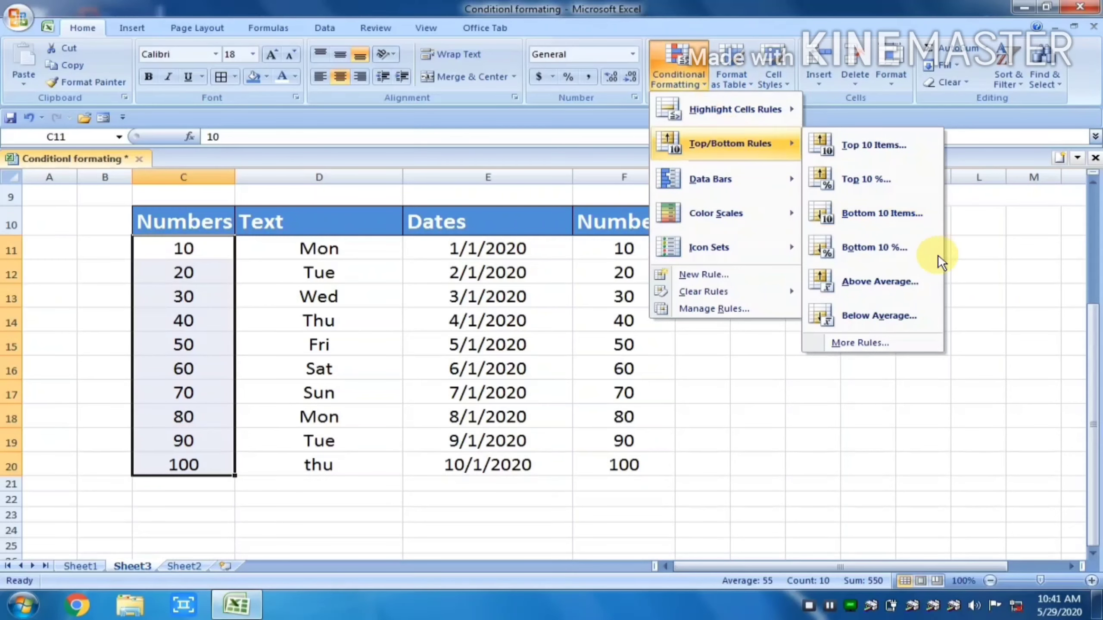
# - Apply a Bottom 6 Items rule to the Numbers, then clear rules from the entire sheet
pyautogui.click(885, 214)
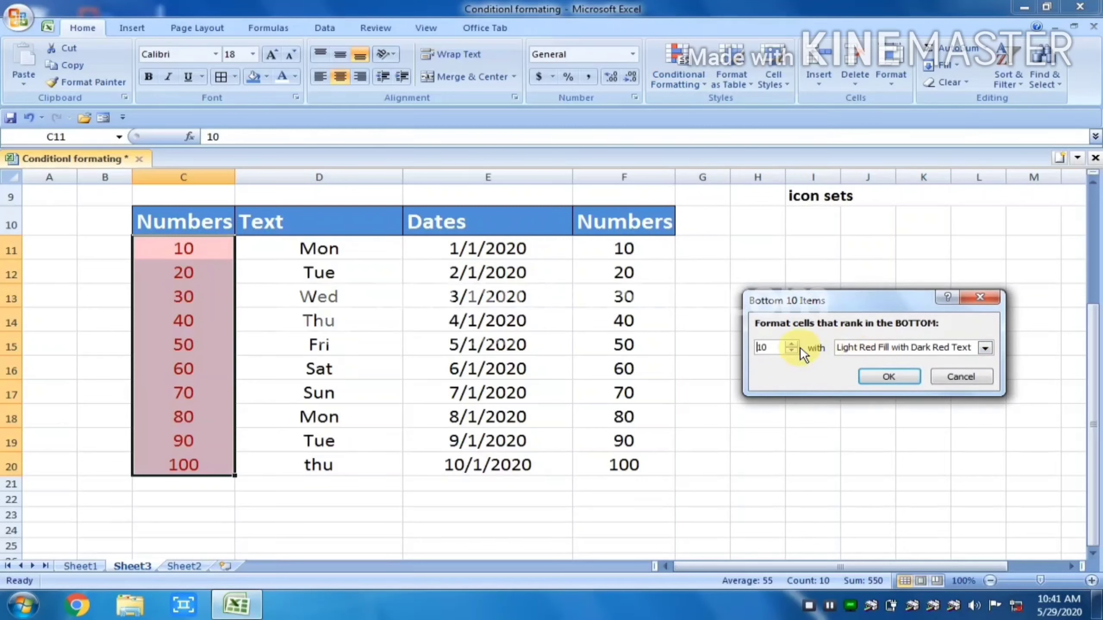
pyautogui.click(790, 351)
pyautogui.doubleClick(790, 351)
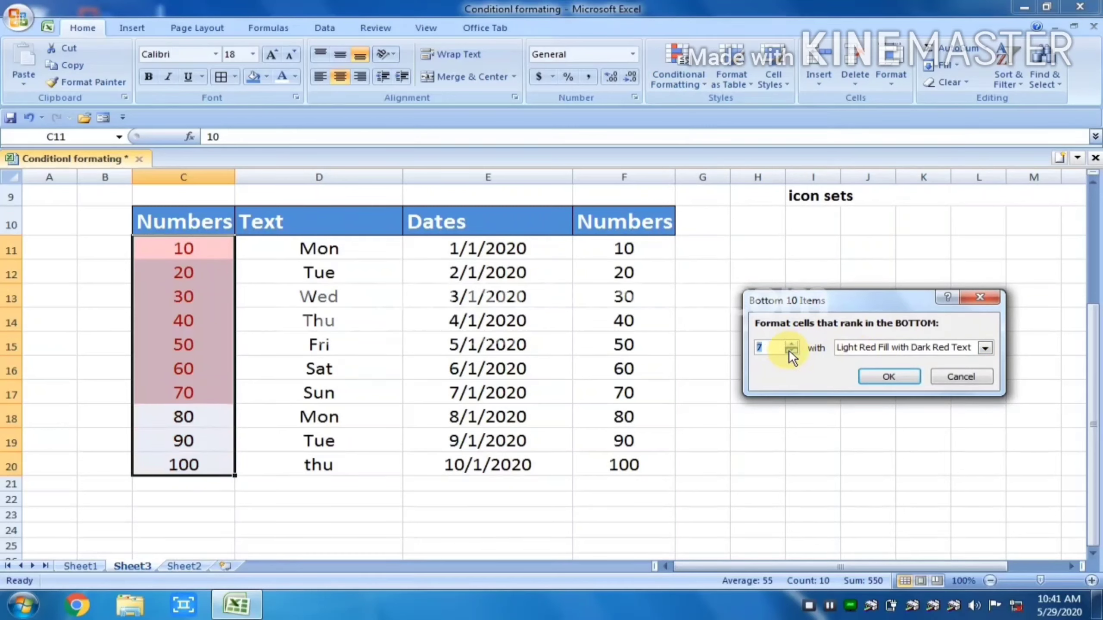
pyautogui.doubleClick(790, 351)
pyautogui.tripleClick(790, 351)
pyautogui.click(790, 351)
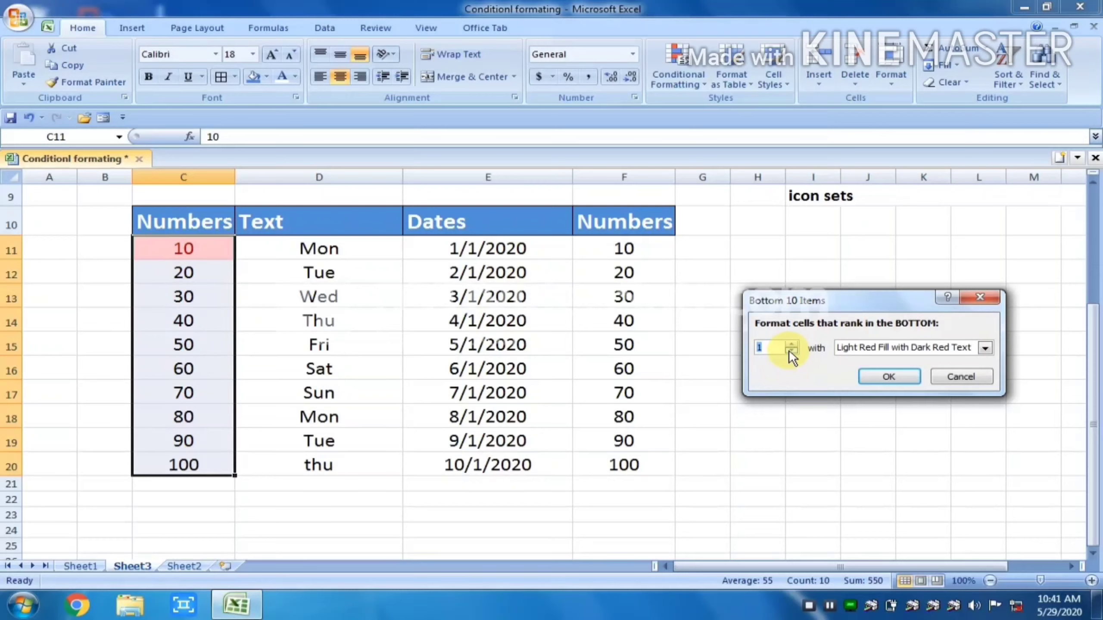
pyautogui.click(790, 346)
pyautogui.click(790, 347)
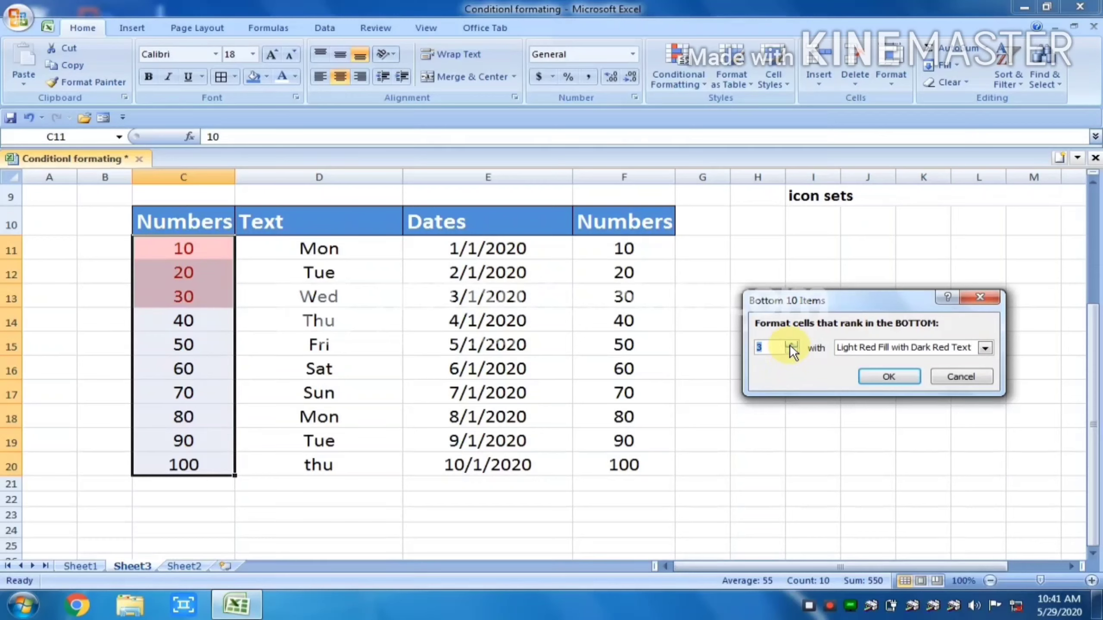
pyautogui.click(790, 346)
pyautogui.click(790, 346)
pyautogui.click(790, 346)
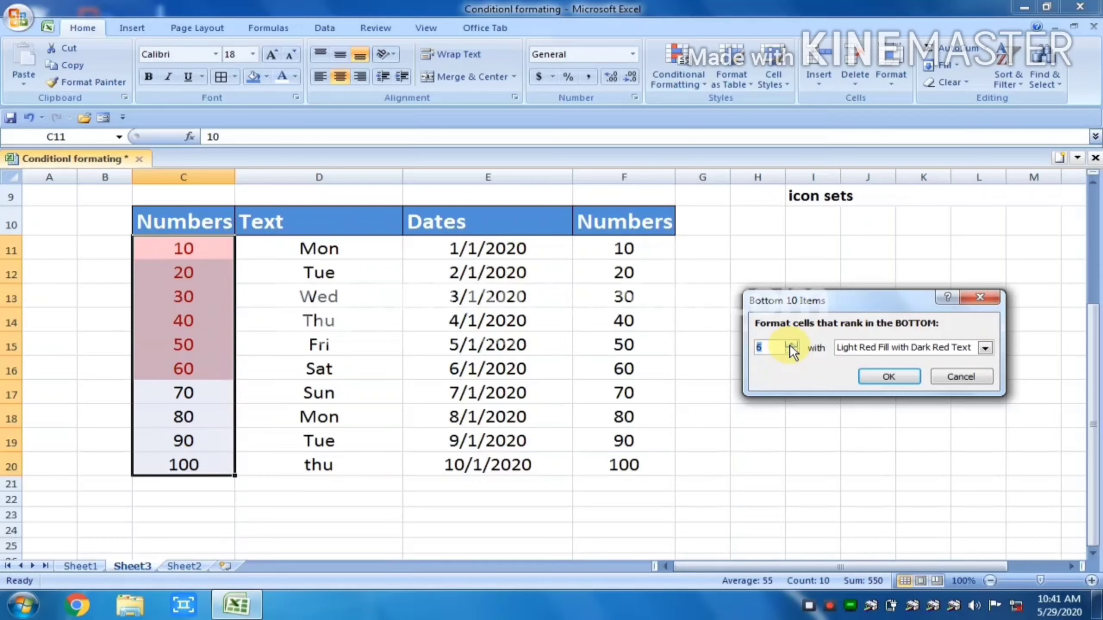
pyautogui.click(910, 374)
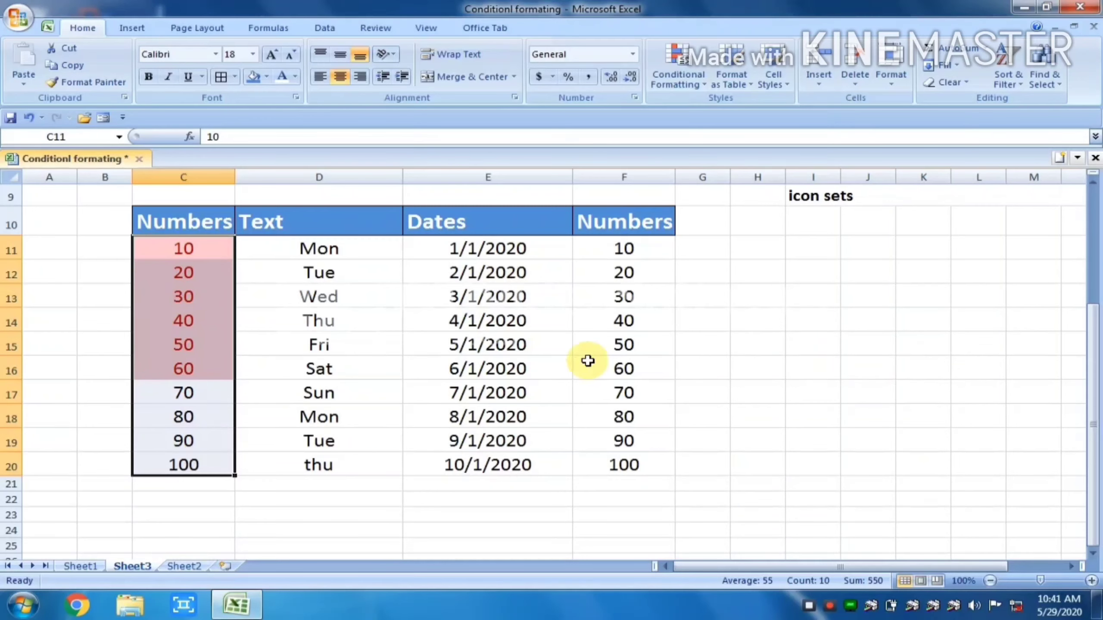
pyautogui.click(670, 57)
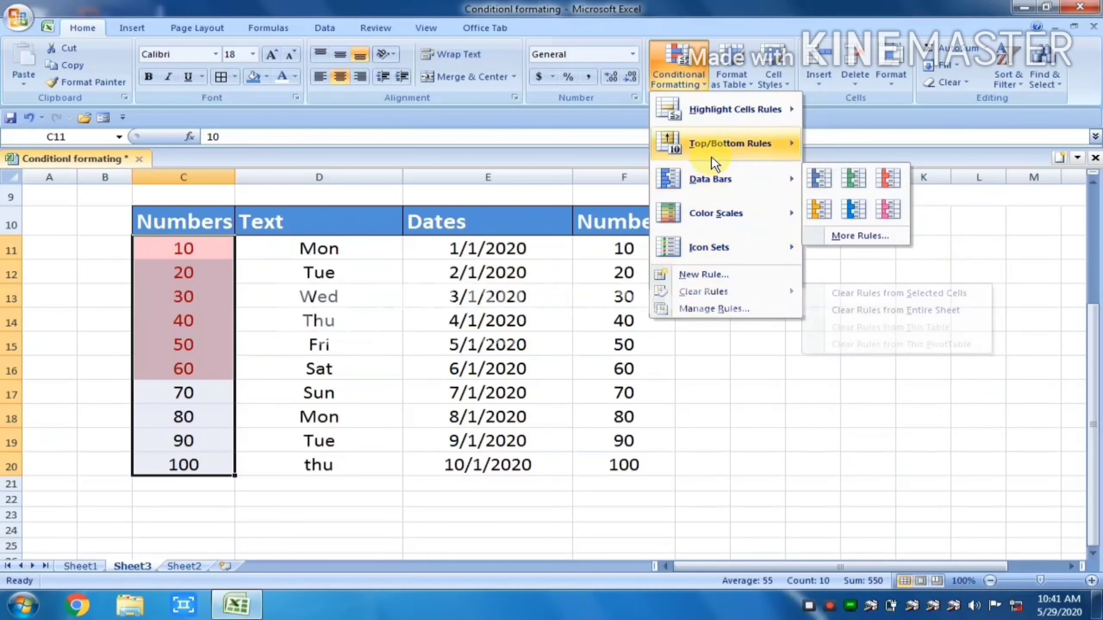
pyautogui.moveTo(729, 144)
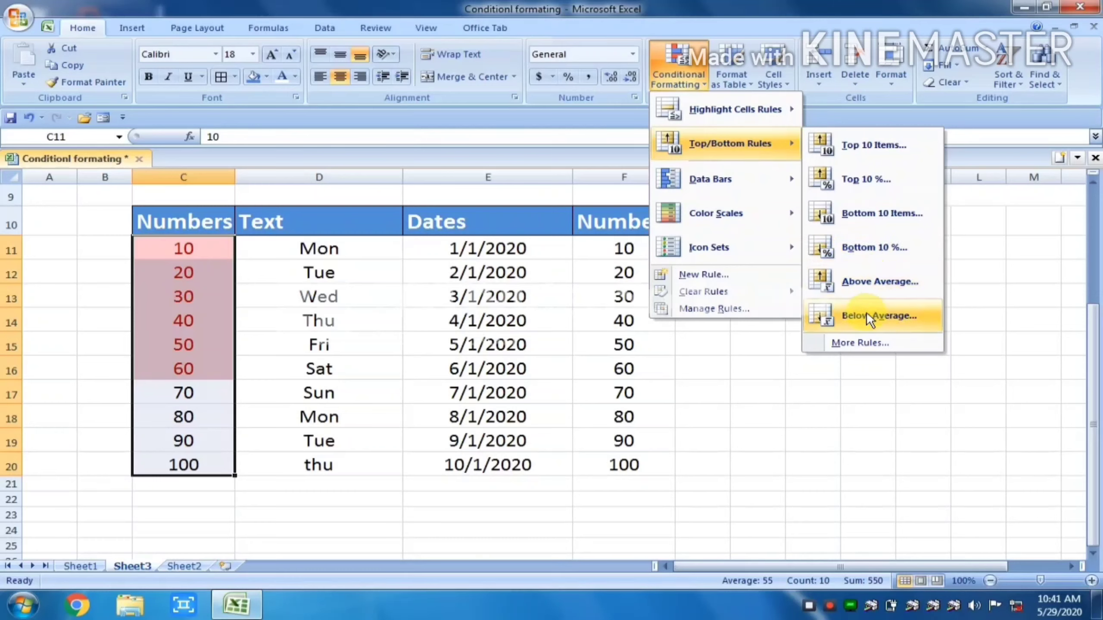
pyautogui.moveTo(703, 292)
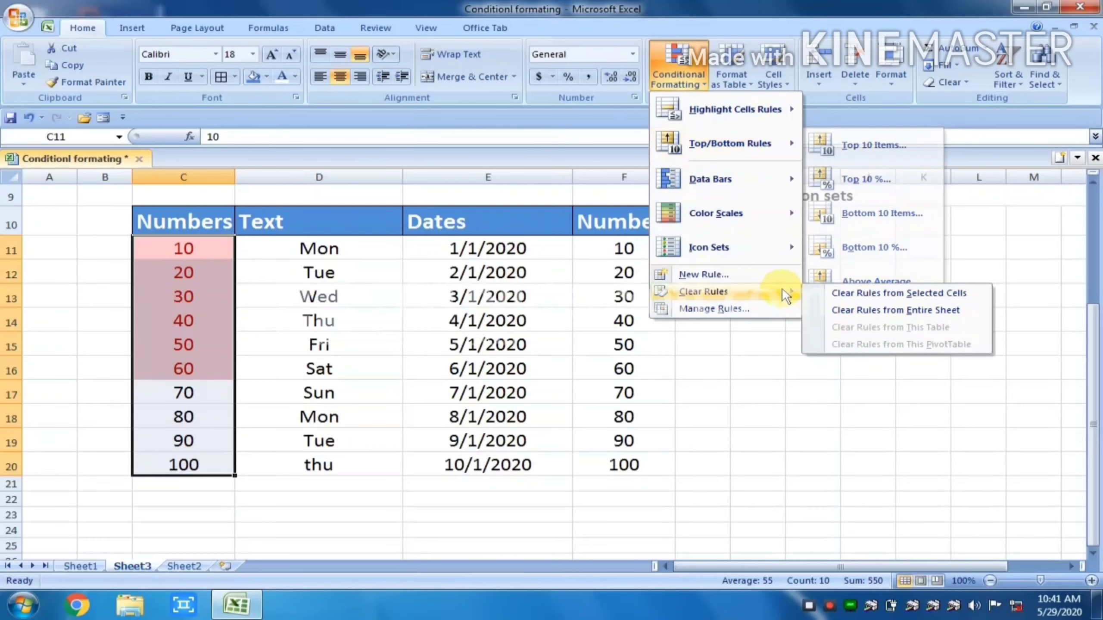
pyautogui.click(864, 311)
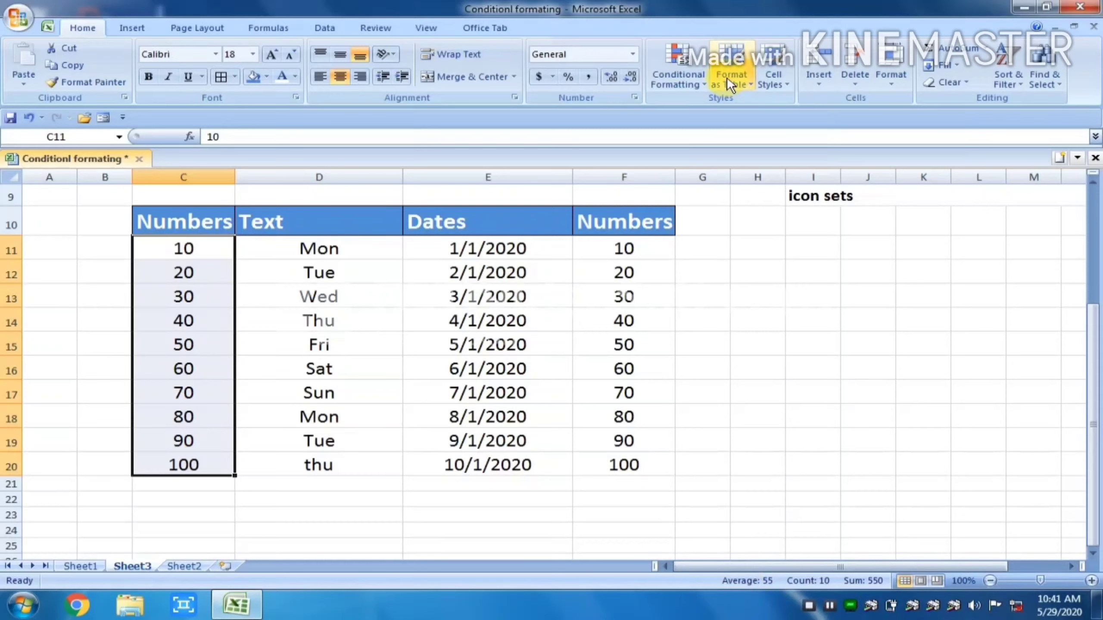
pyautogui.click(682, 67)
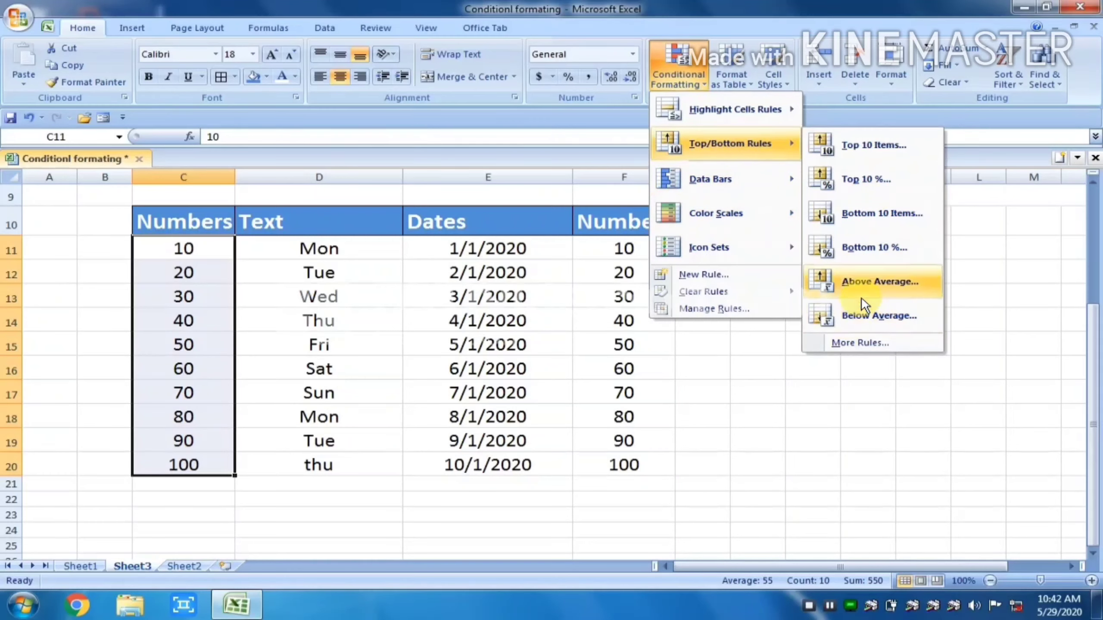
pyautogui.click(858, 283)
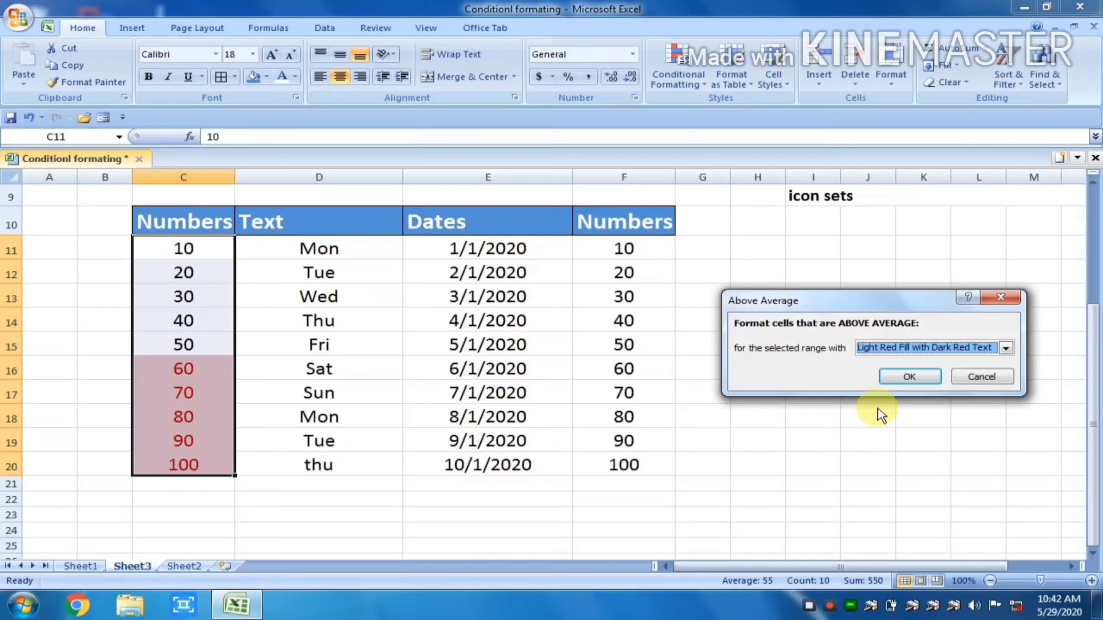
pyautogui.click(968, 371)
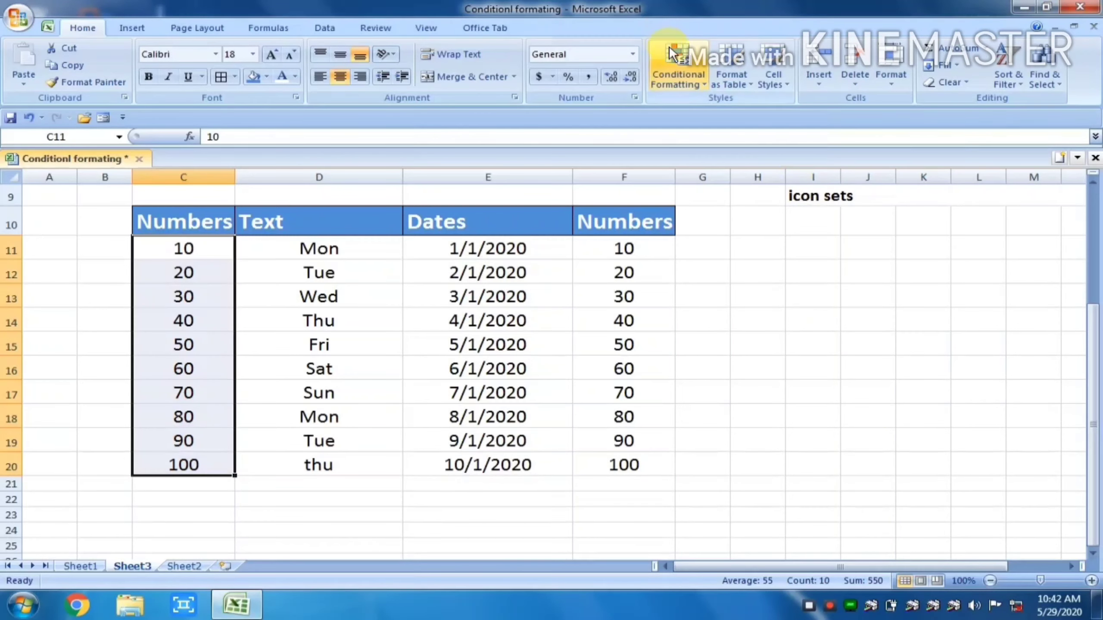
pyautogui.click(677, 73)
pyautogui.moveTo(729, 143)
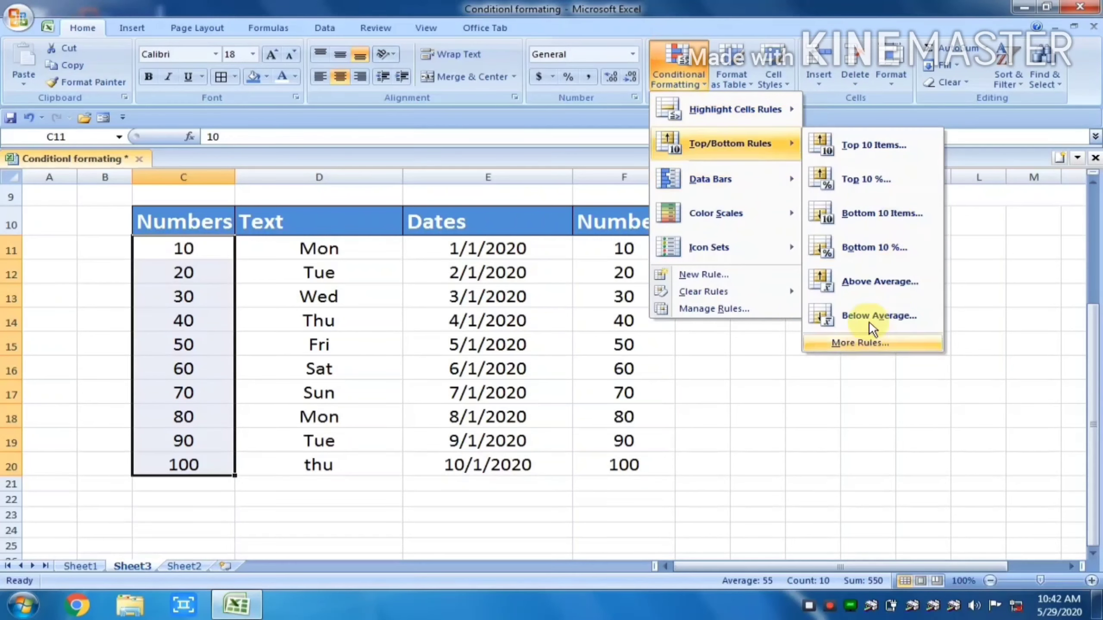
pyautogui.click(869, 315)
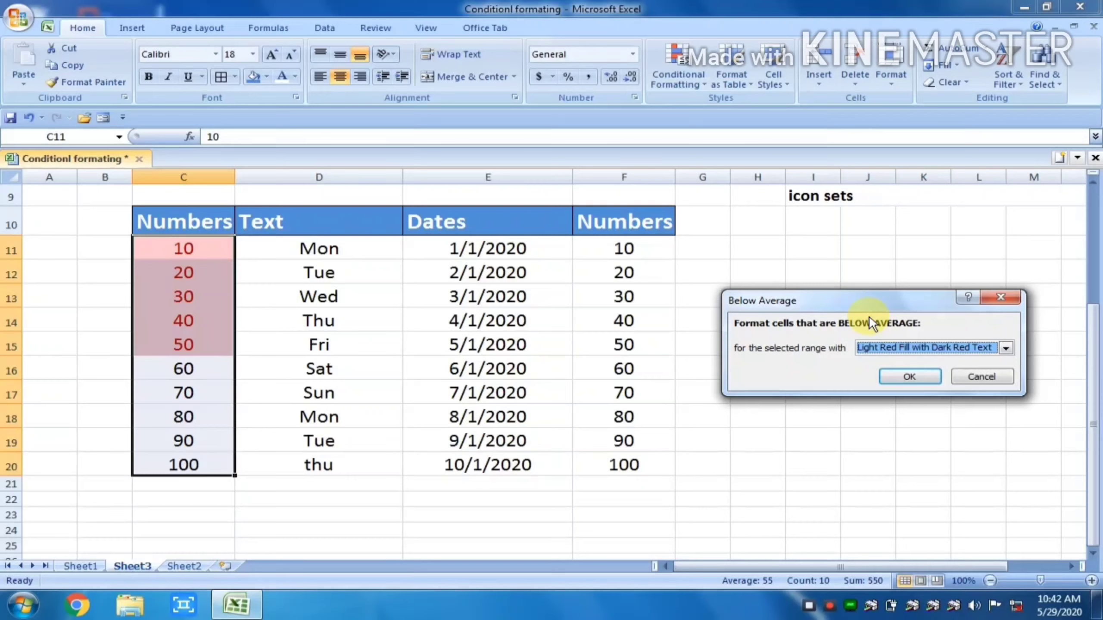
pyautogui.click(981, 382)
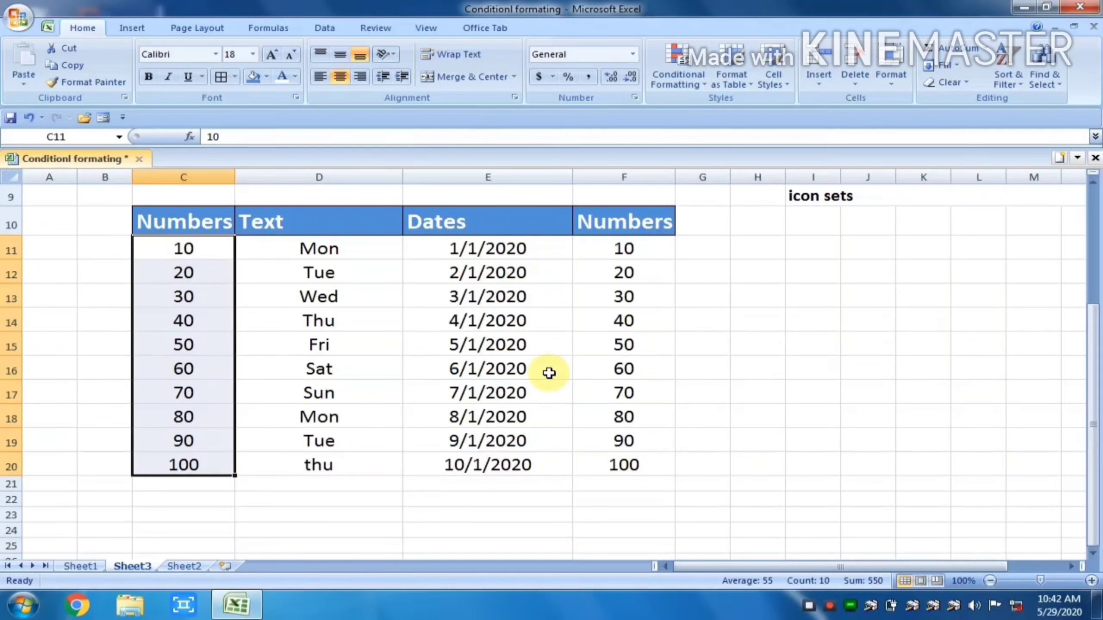
# - Fill the topics Highlight Cell Rule, Top Bottom Rules and Clear Rules (I4:I6) blue
pyautogui.click(514, 367)
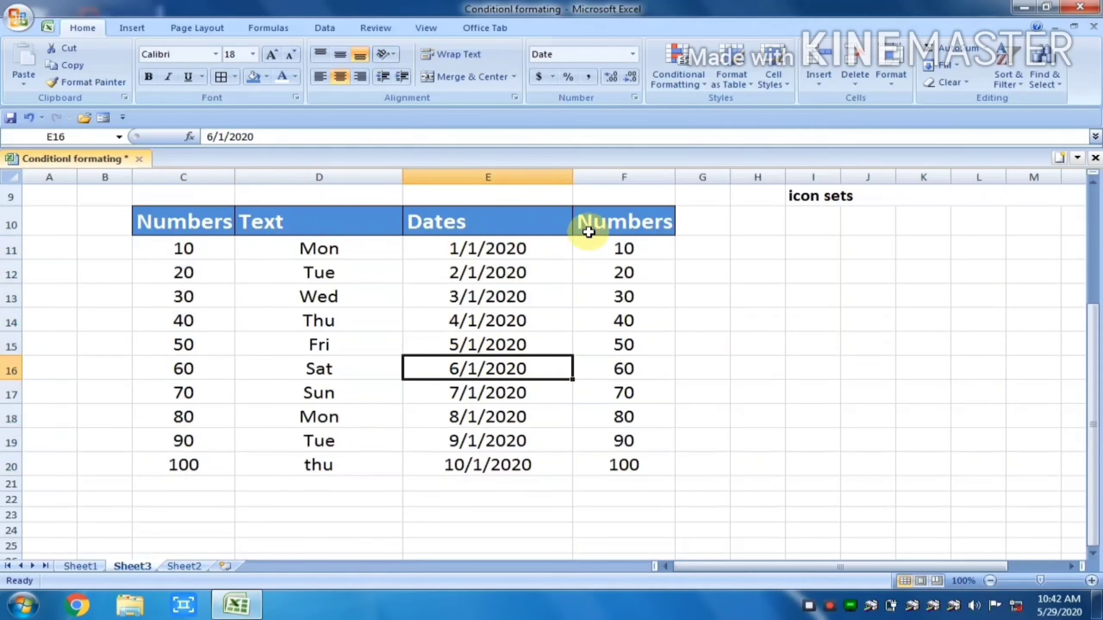
pyautogui.click(675, 79)
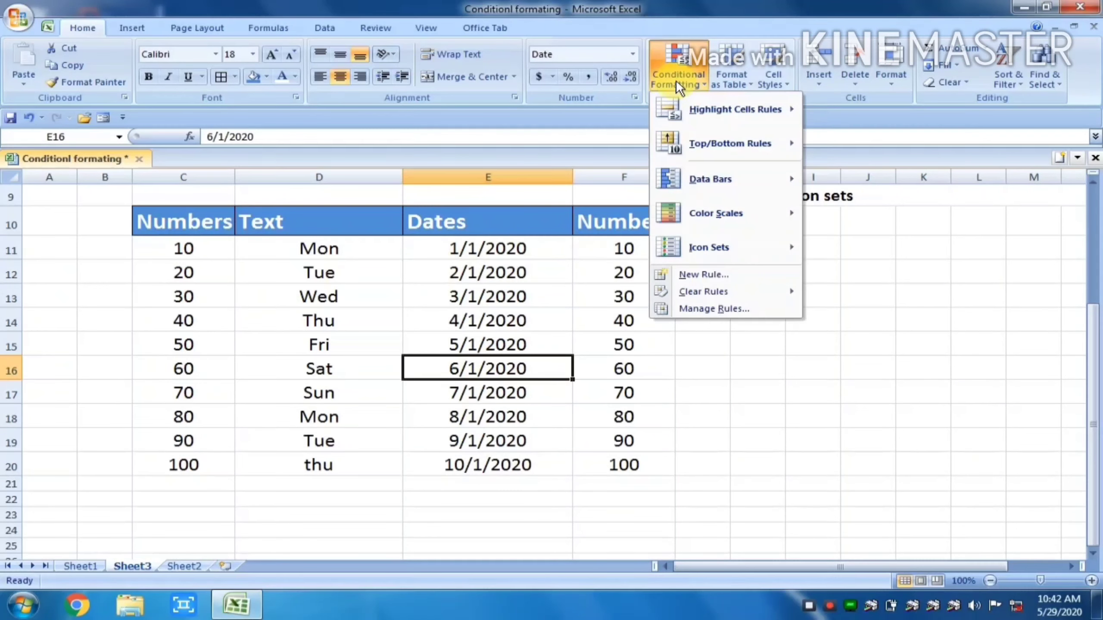
pyautogui.moveTo(729, 144)
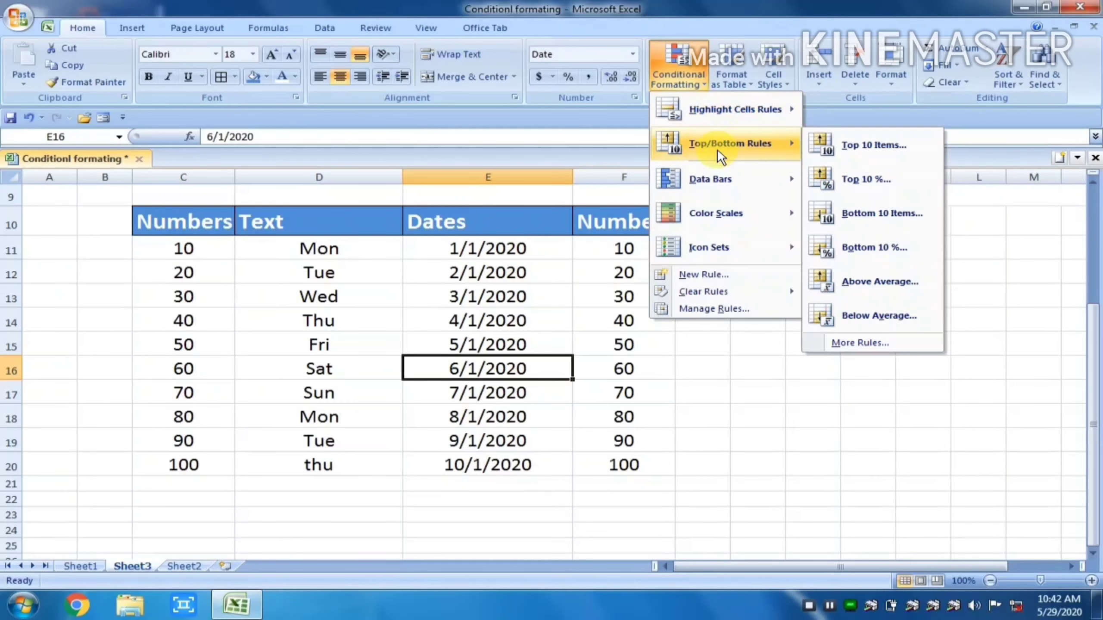
pyautogui.click(538, 291)
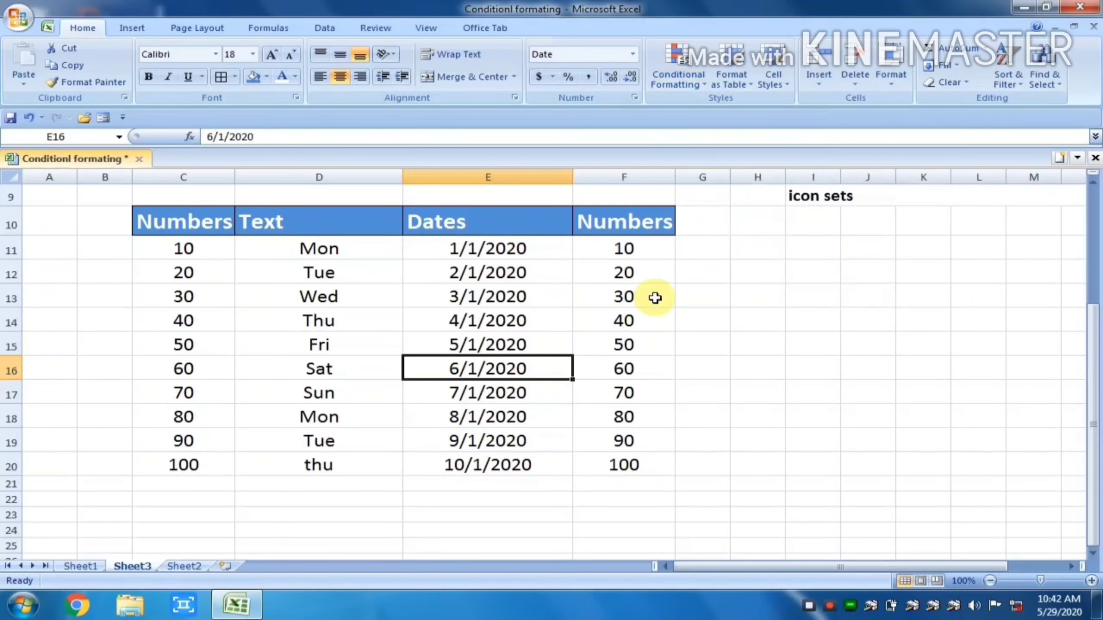
pyautogui.click(1090, 247)
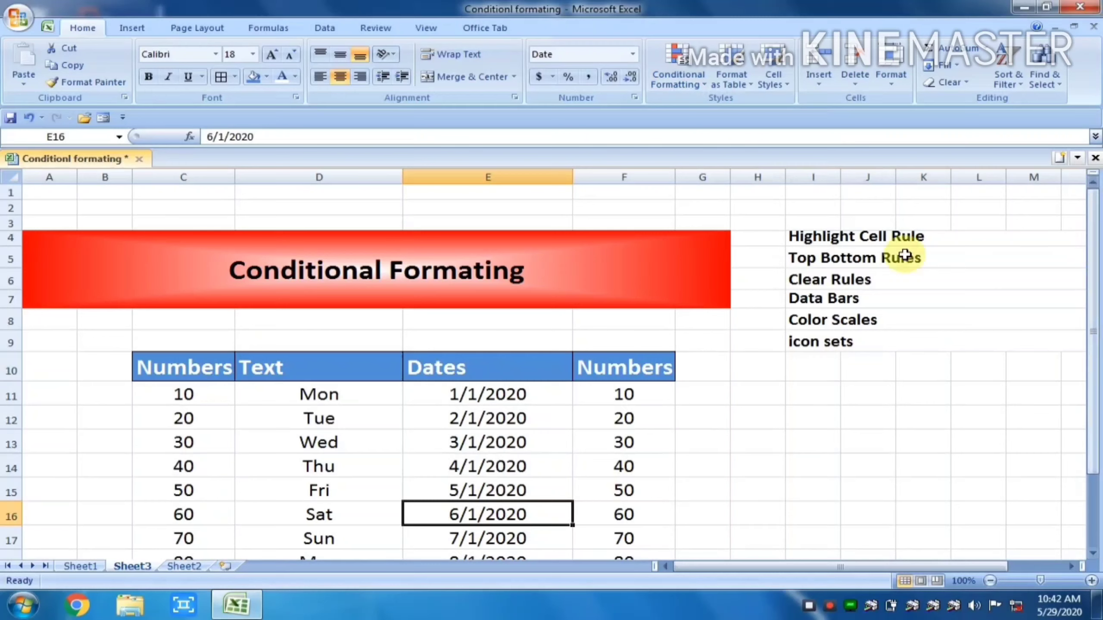
pyautogui.click(837, 235)
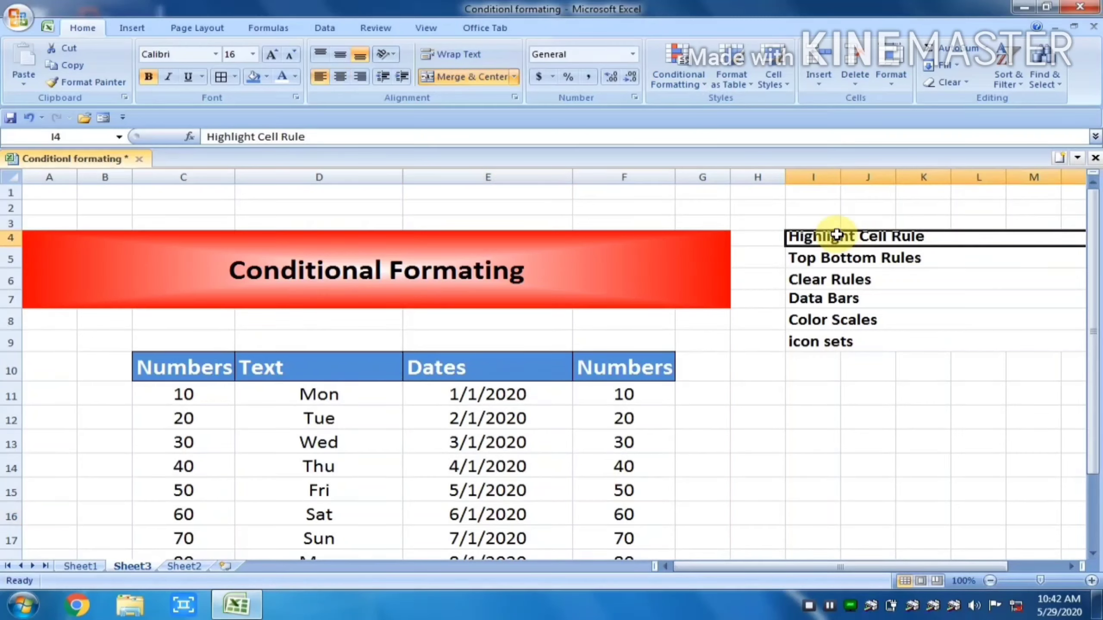
pyautogui.moveTo(837, 235); pyautogui.dragTo(832, 278)
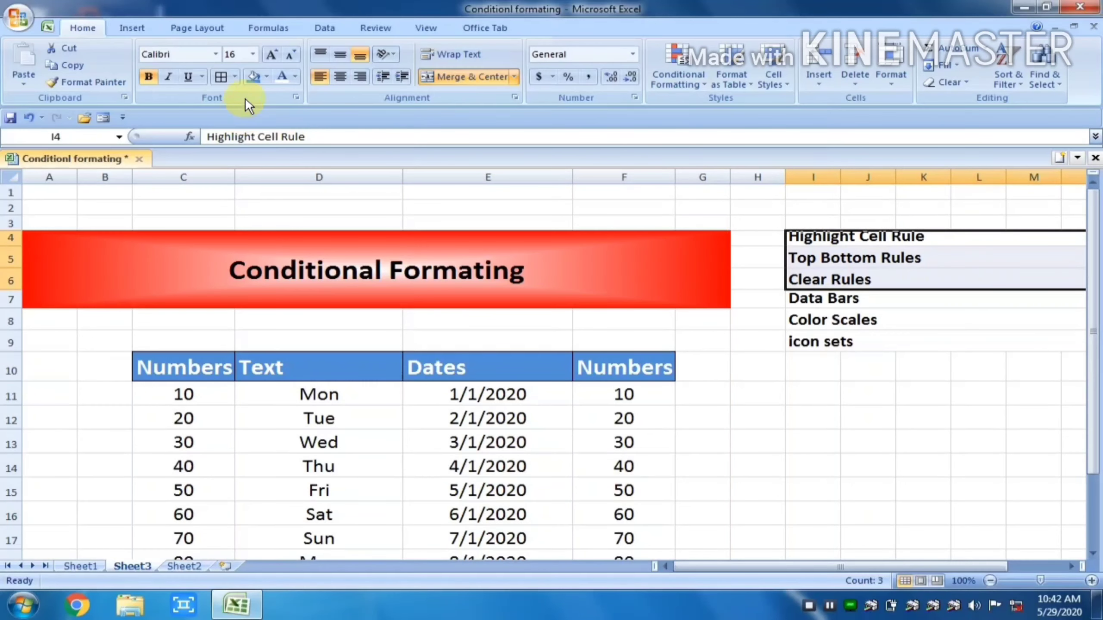
pyautogui.click(252, 77)
# - Copy the Data Bars, Color Scales and icon sets topics and go to Sheet2
pyautogui.click(450, 361)
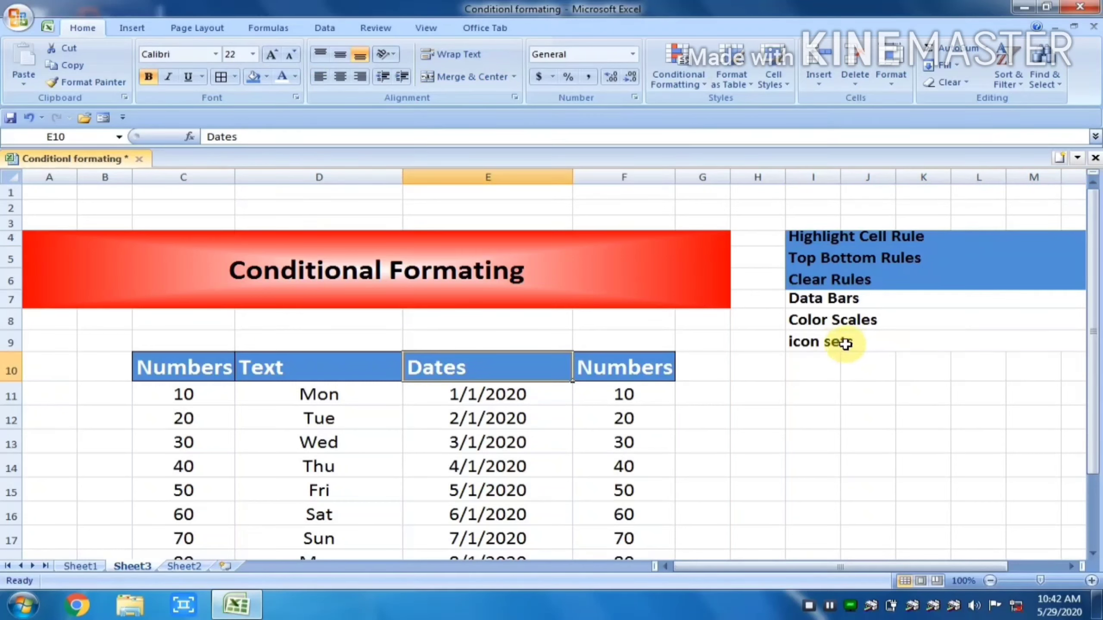
pyautogui.moveTo(838, 299); pyautogui.dragTo(842, 341)
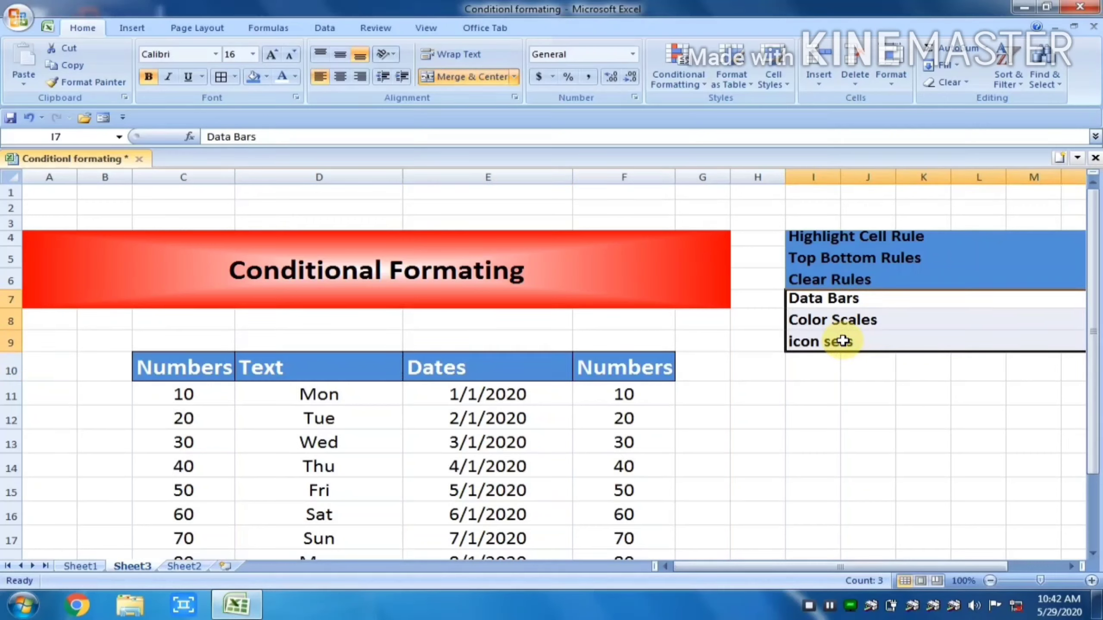
pyautogui.hotkey('ctrl', 'c')
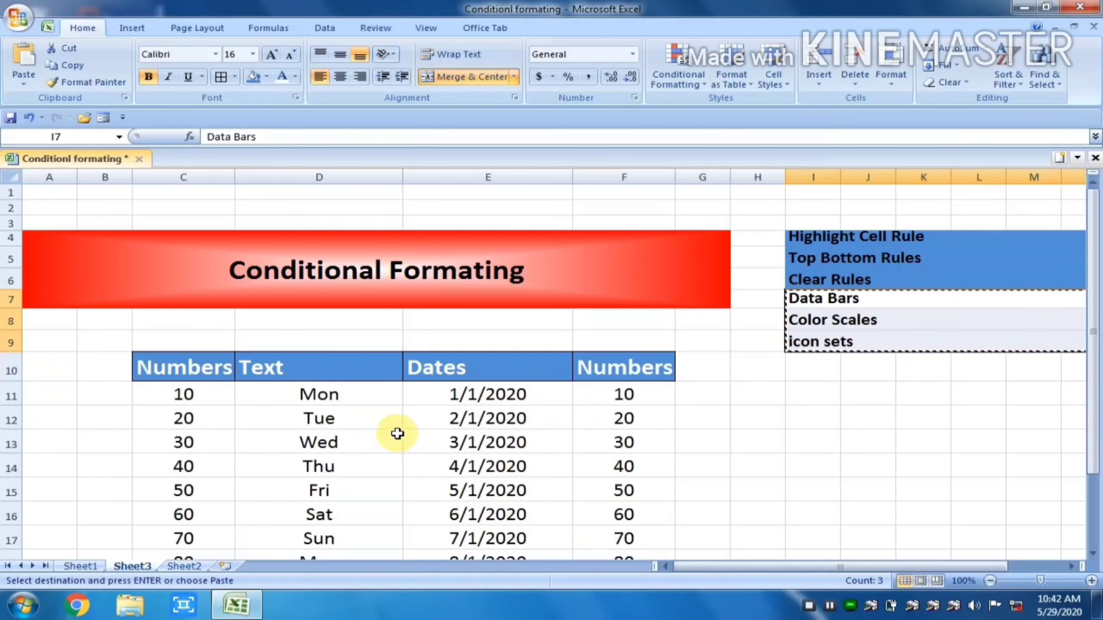
pyautogui.click(195, 563)
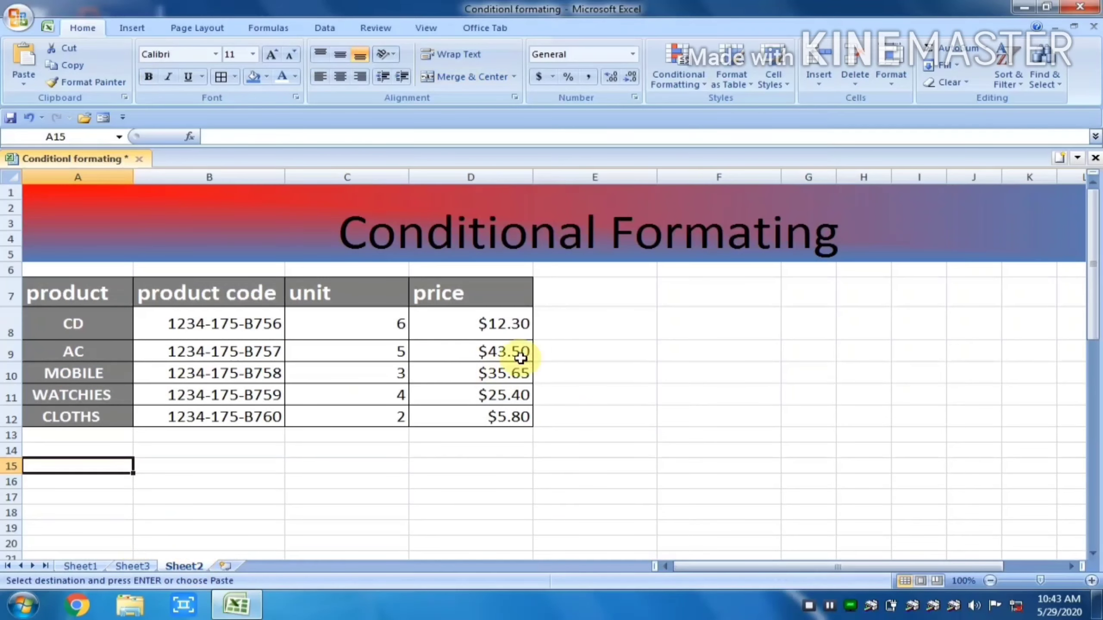
# - Paste the copied topics into Sheet2 at F7 beside the product-price table
pyautogui.click(632, 301)
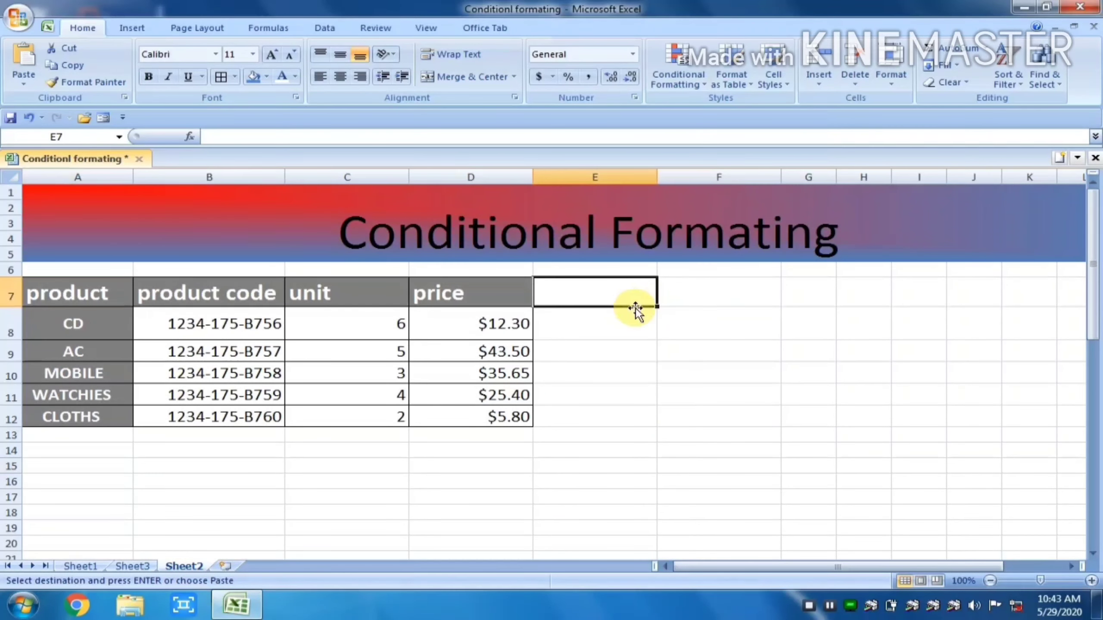
pyautogui.click(684, 295)
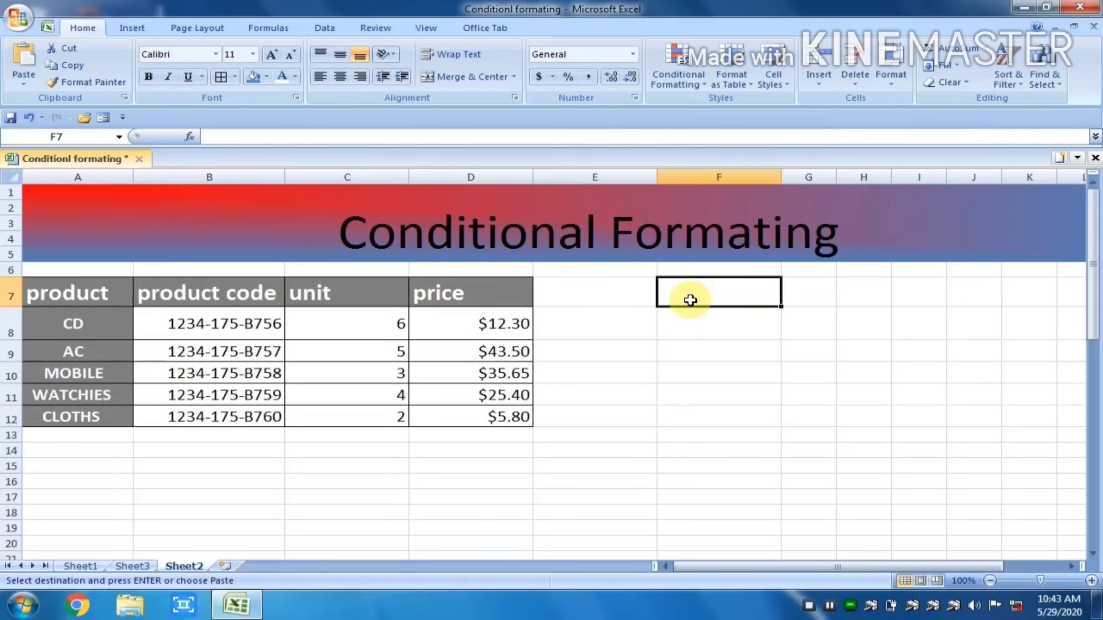
pyautogui.hotkey('ctrl', 'v')
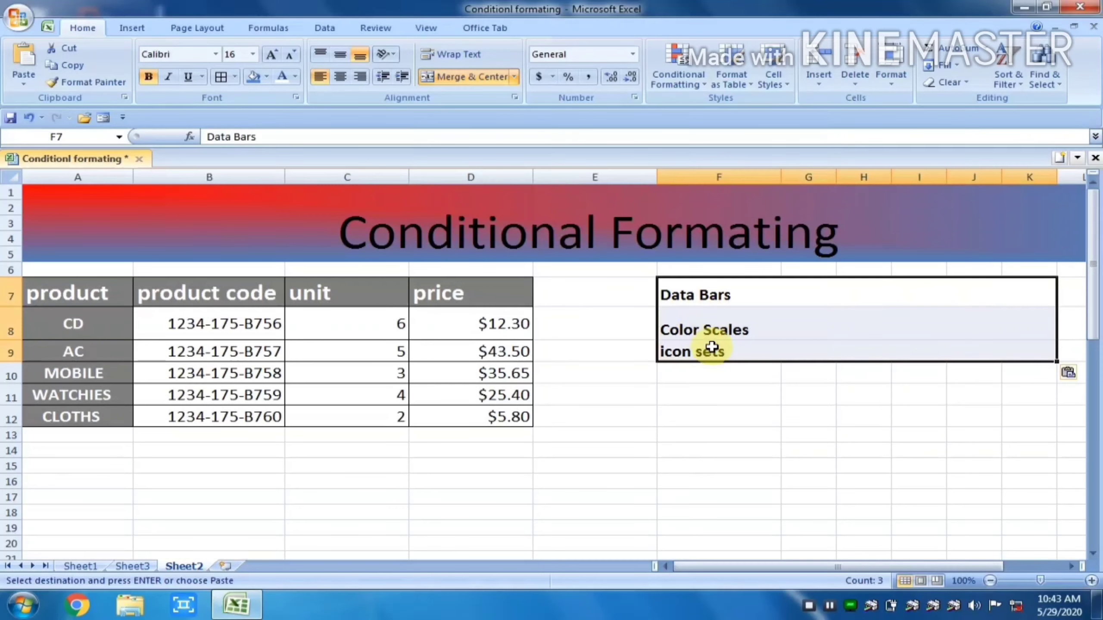
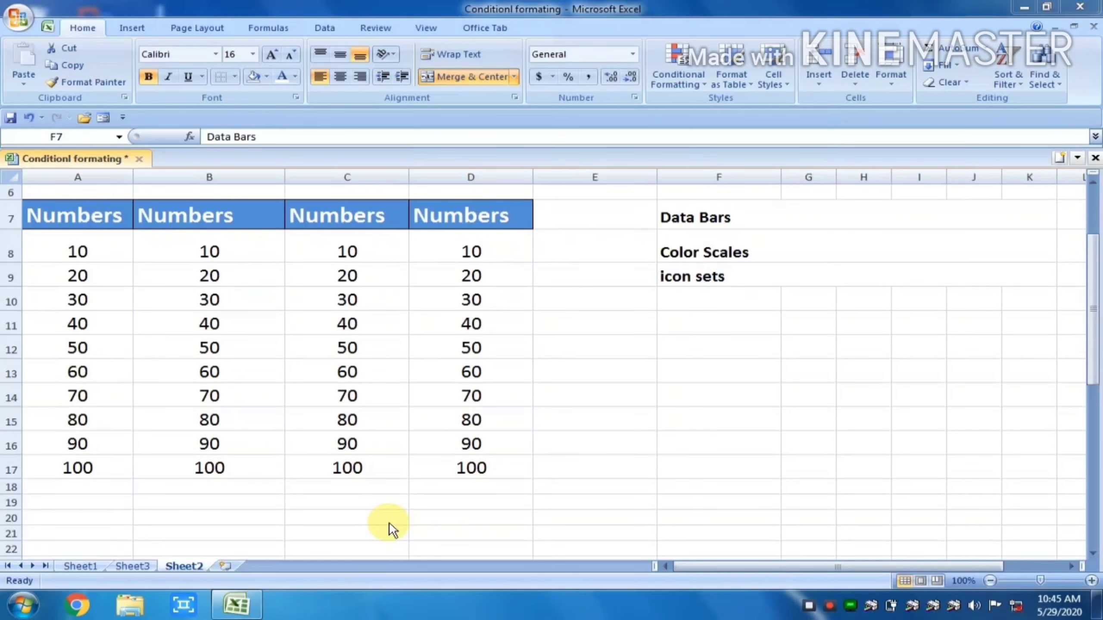
# - Apply blue gradient data bars to the values in A8:A17
pyautogui.click(729, 218)
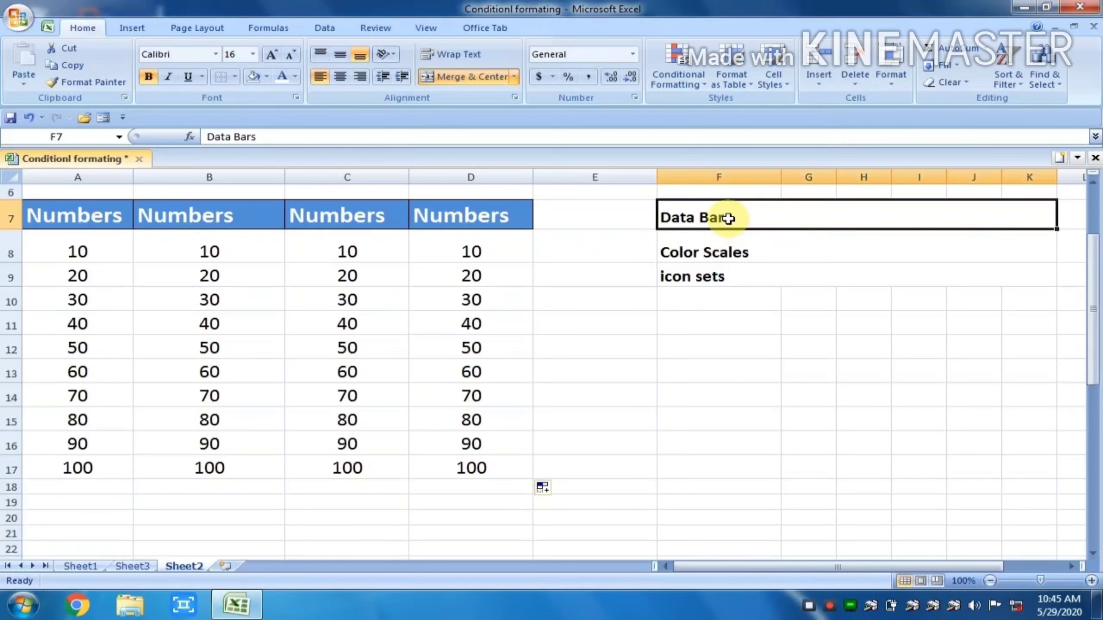
pyautogui.click(206, 397)
pyautogui.moveTo(76, 251); pyautogui.dragTo(81, 467)
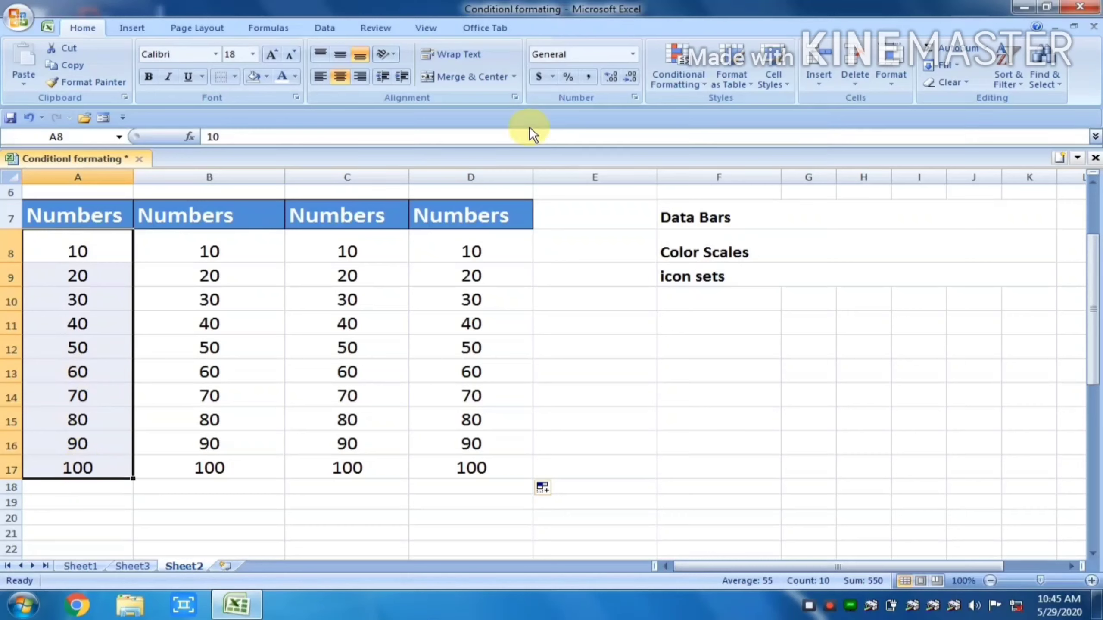
pyautogui.click(668, 70)
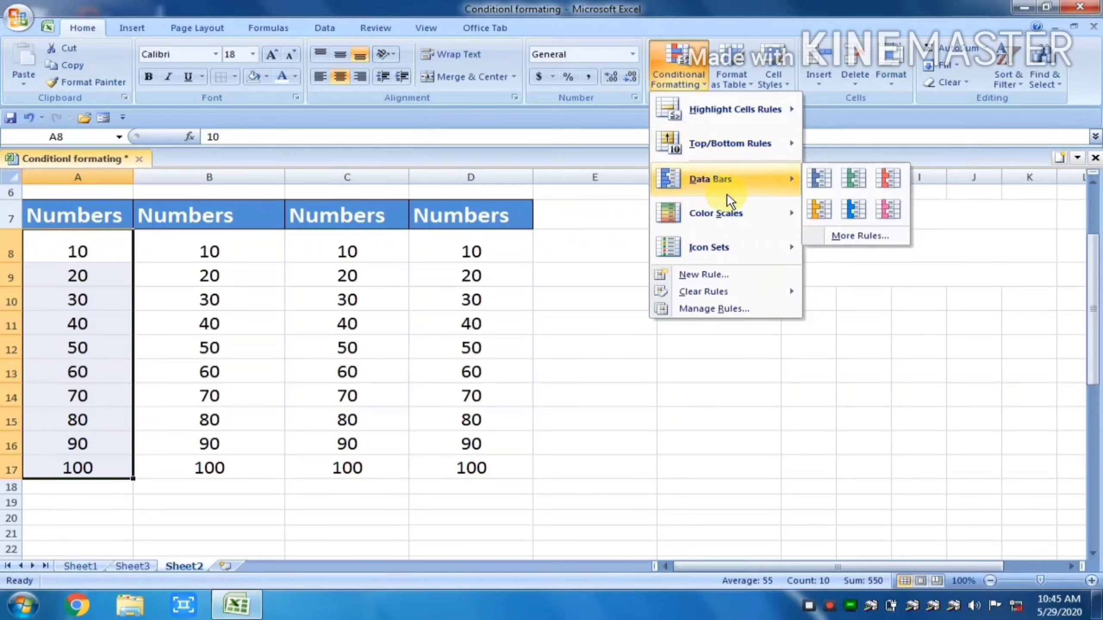
pyautogui.moveTo(710, 179)
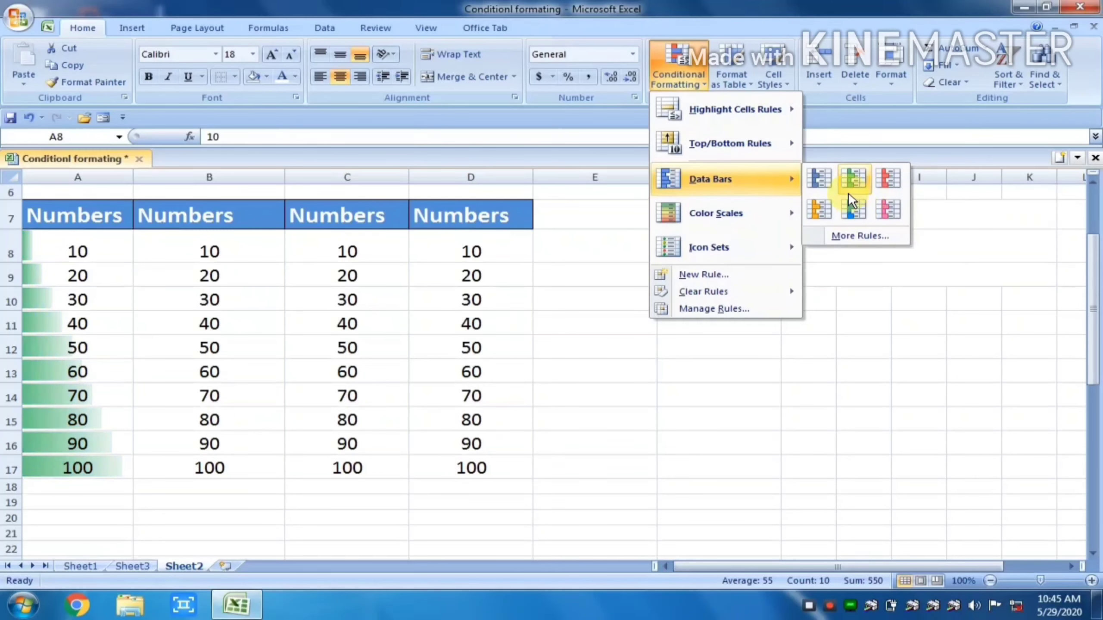
pyautogui.click(824, 181)
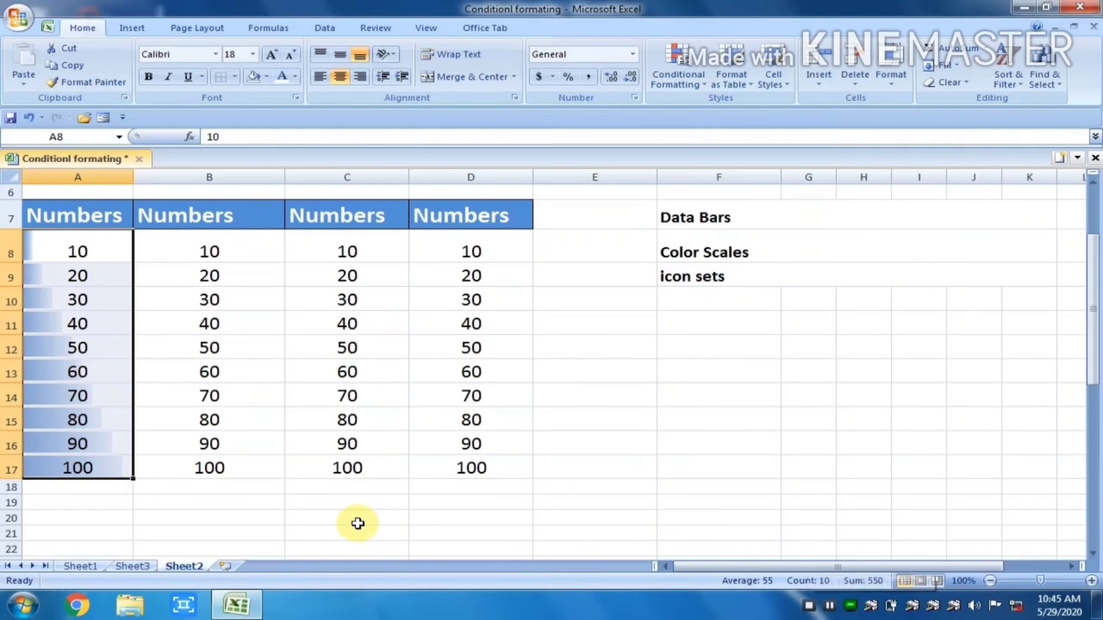
pyautogui.click(5, 422)
# - Enter 90 in A8 and 10 in A15 so their data bars rescale
pyautogui.click(65, 443)
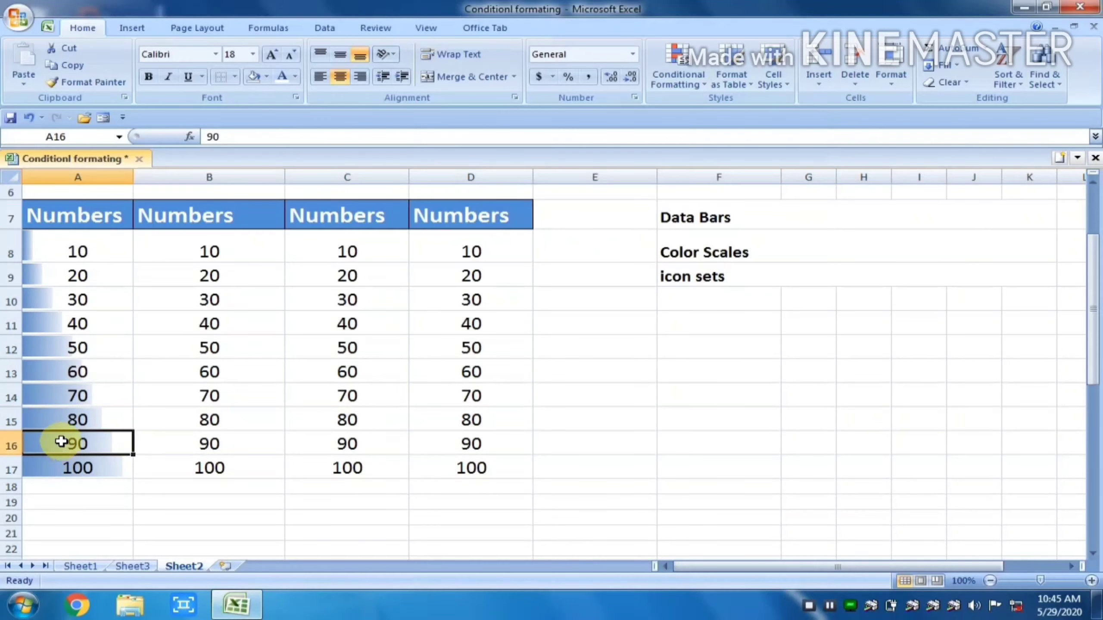
pyautogui.click(84, 247)
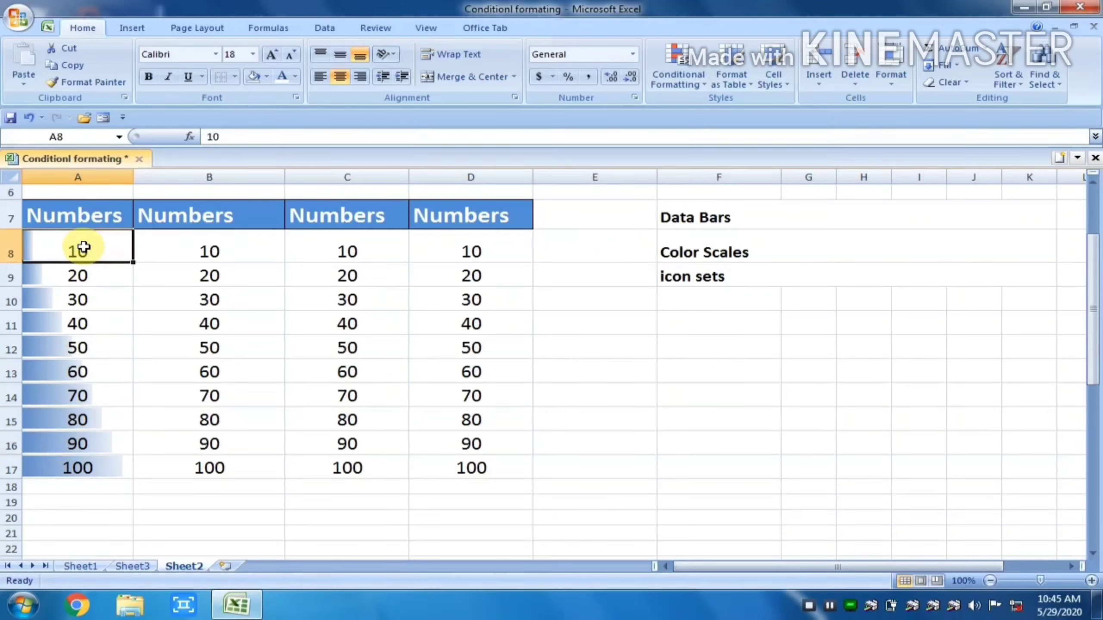
pyautogui.write('90')
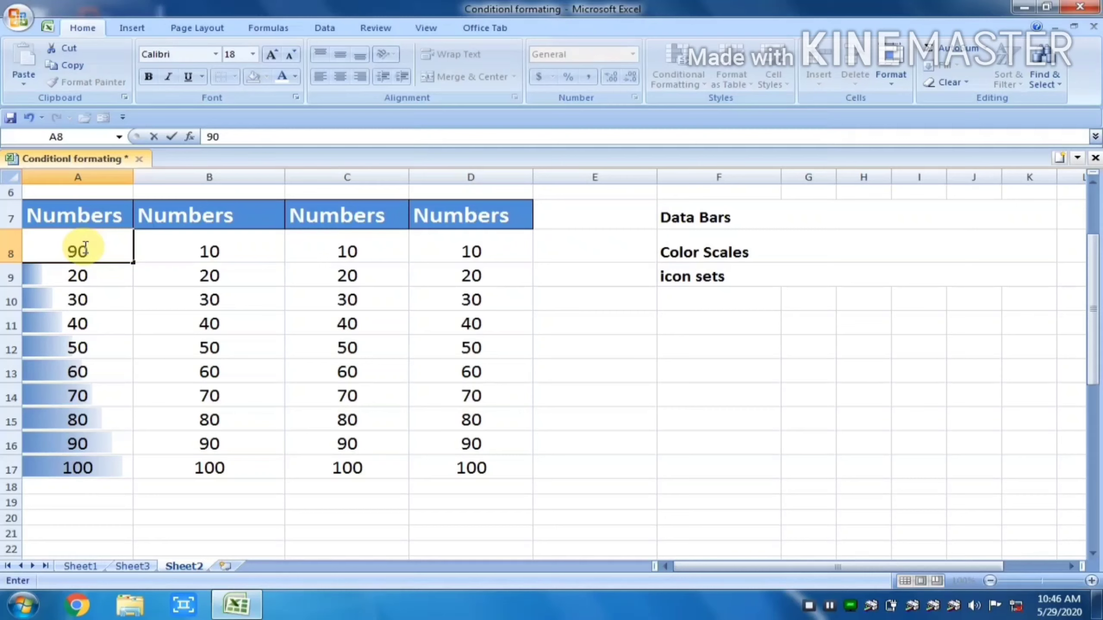
pyautogui.press('Return')
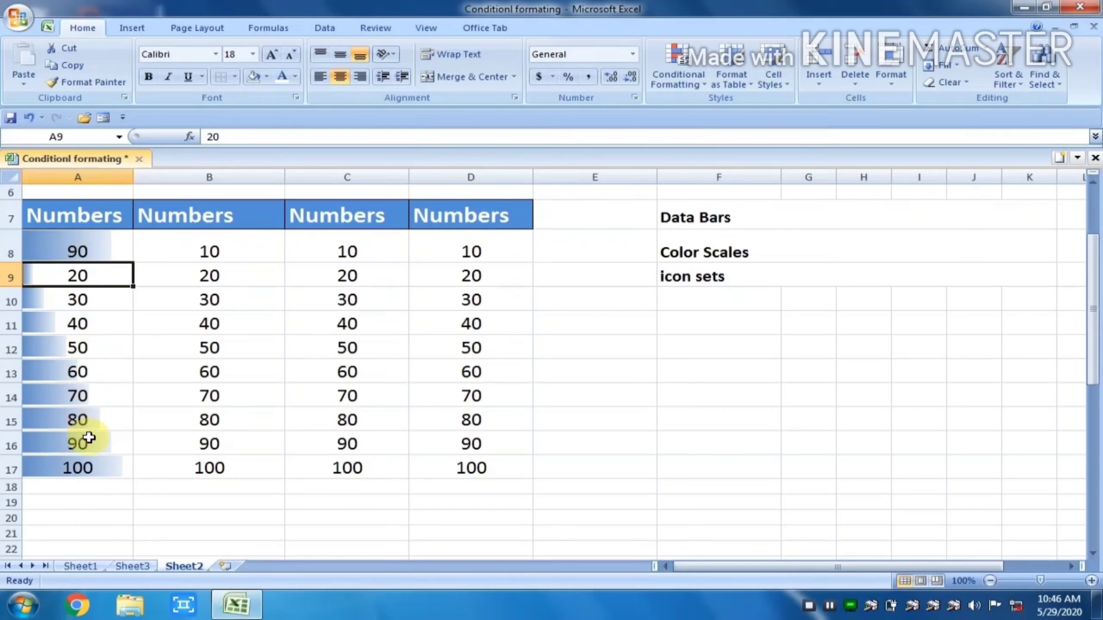
pyautogui.click(87, 420)
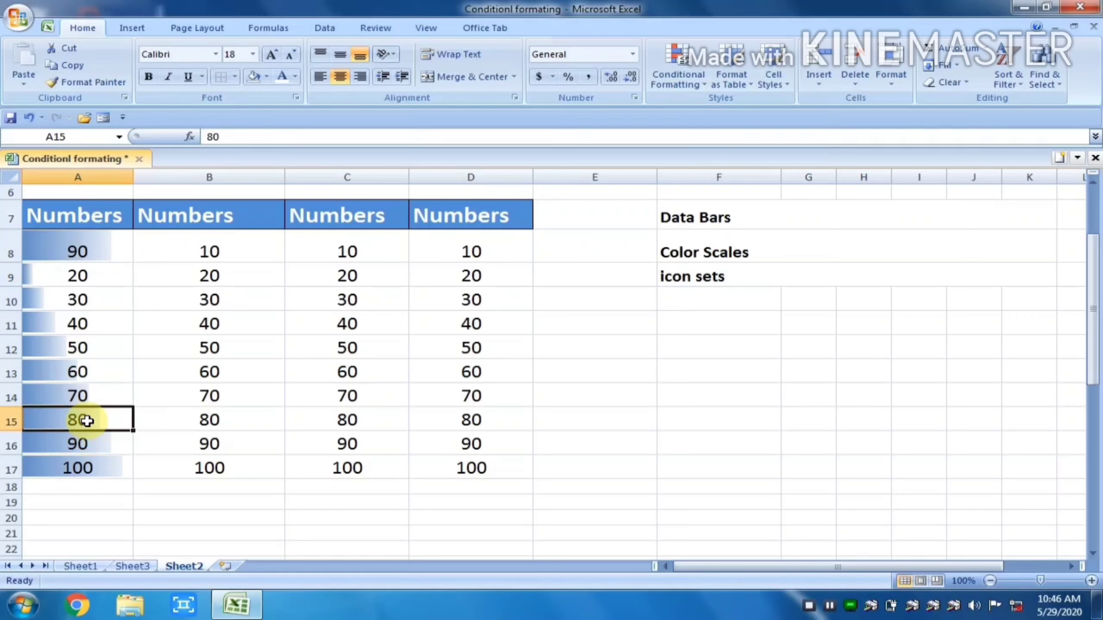
pyautogui.write('10')
pyautogui.press('Return')
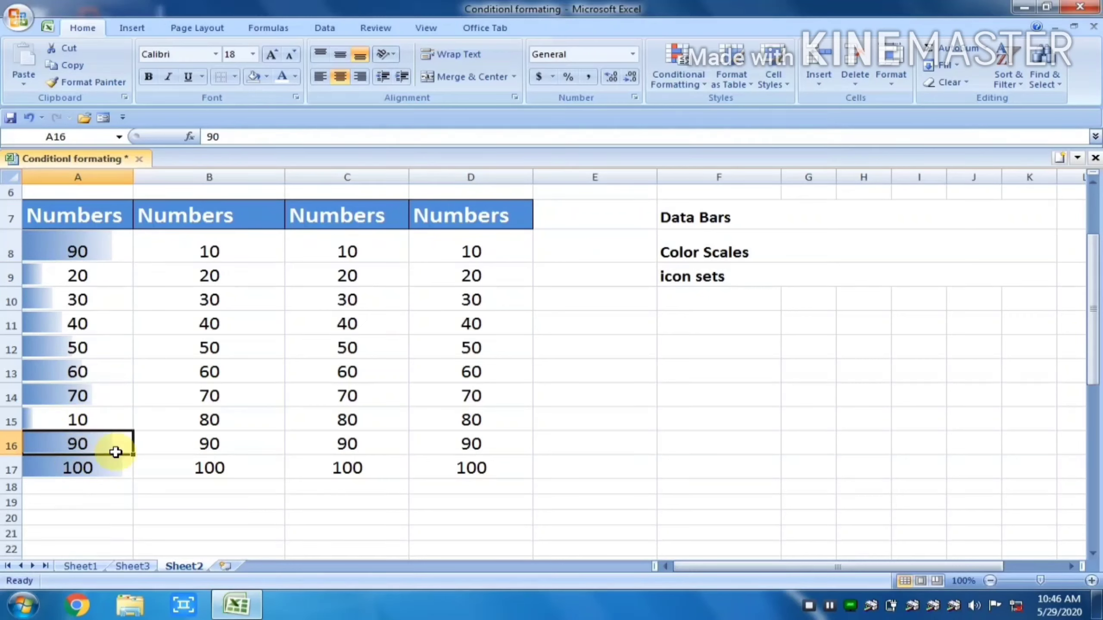
pyautogui.click(149, 454)
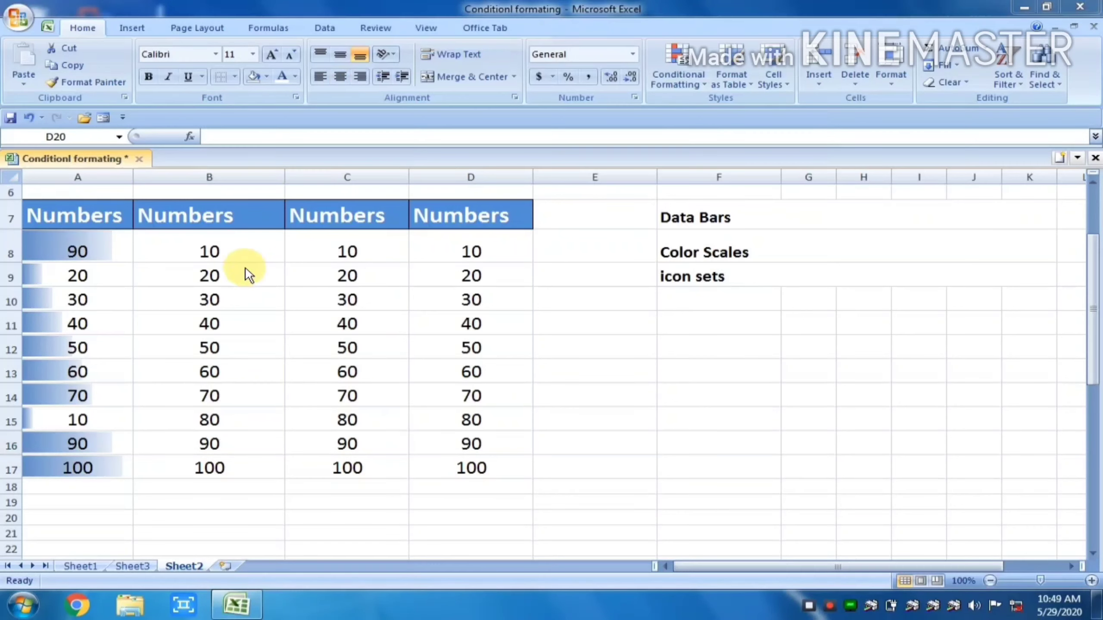
# - Apply the yellow-to-green colour scale preset to B8:B17
pyautogui.moveTo(233, 247); pyautogui.dragTo(220, 504)
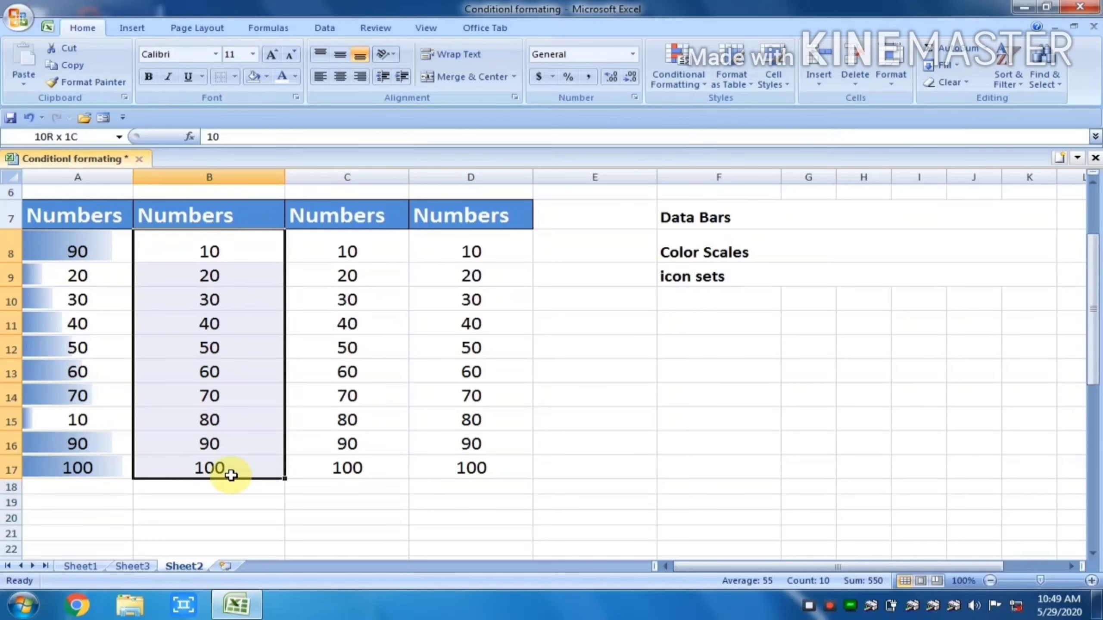
pyautogui.moveTo(220, 504); pyautogui.dragTo(231, 475)
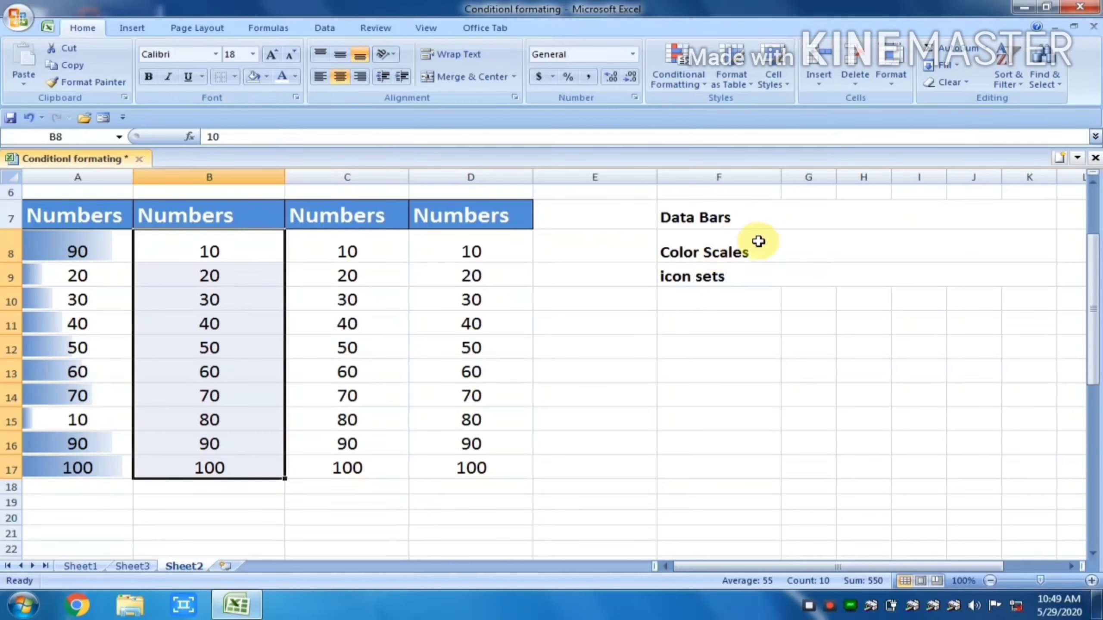
pyautogui.click(682, 83)
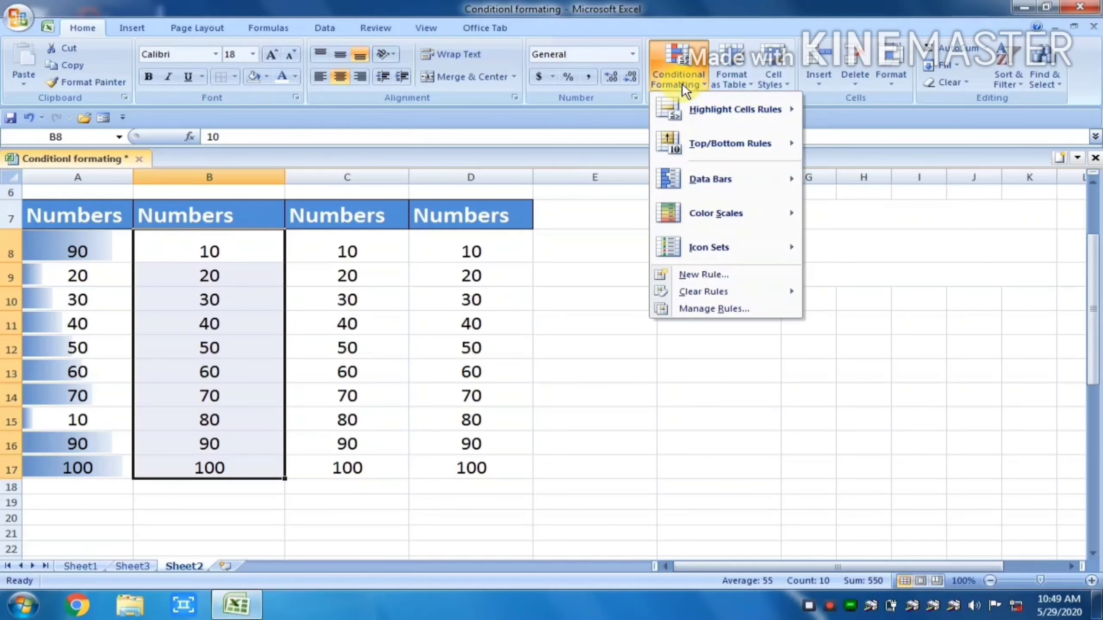
pyautogui.moveTo(715, 213)
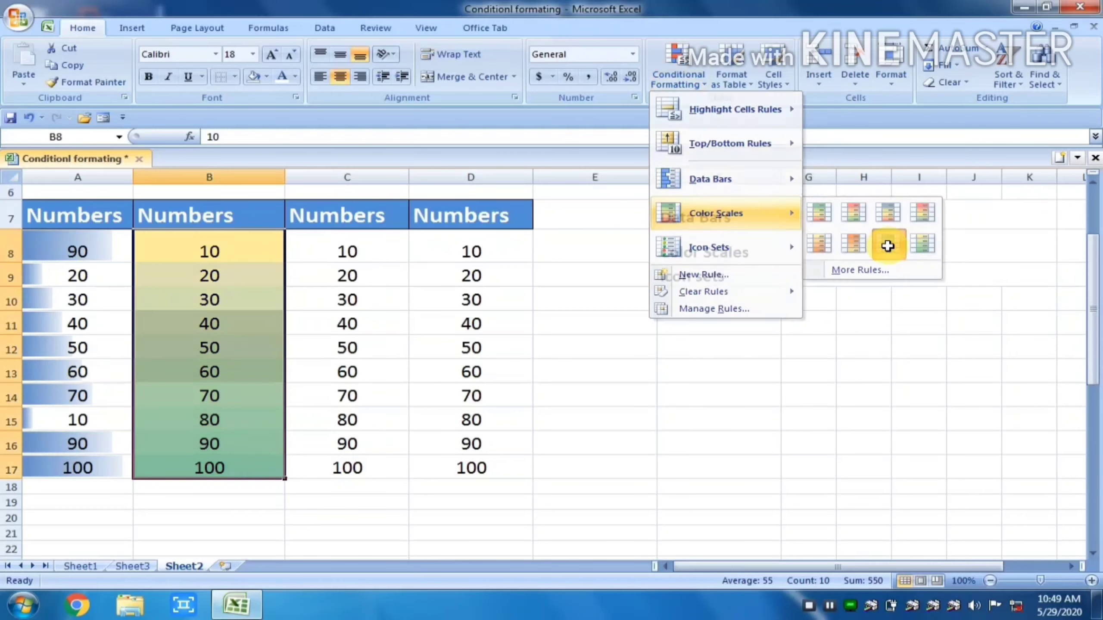
pyautogui.click(888, 245)
pyautogui.click(316, 276)
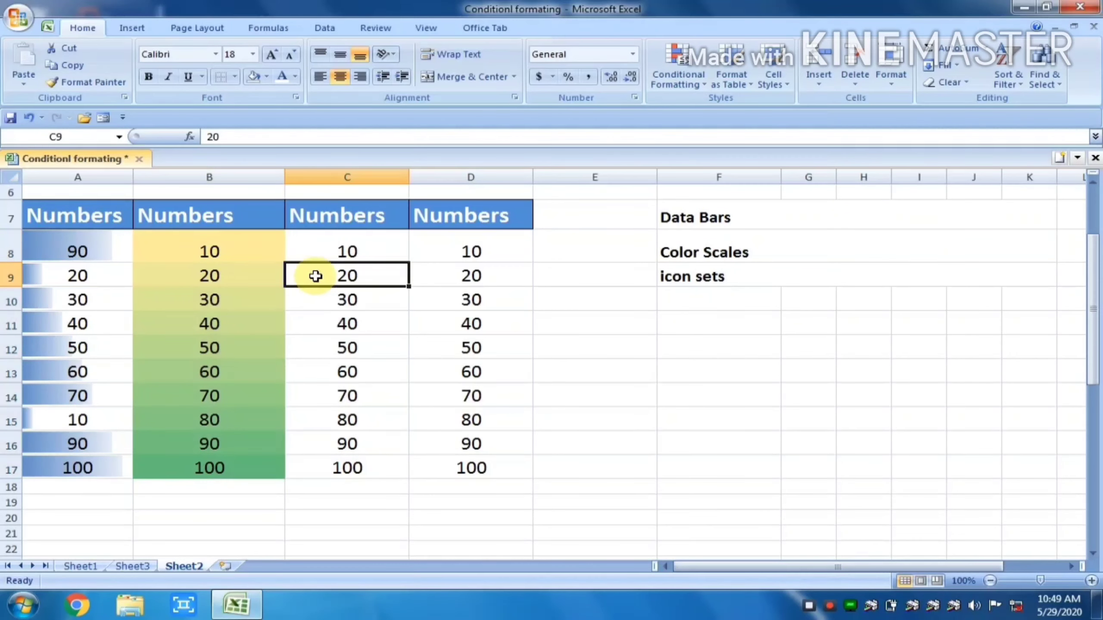
pyautogui.click(219, 246)
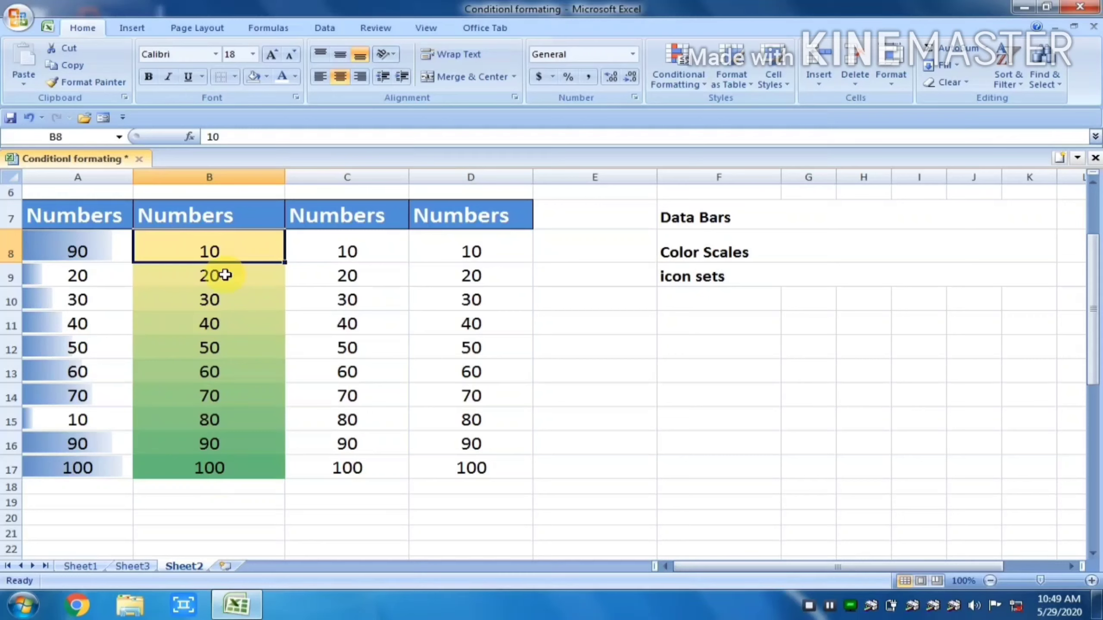
pyautogui.moveTo(234, 254)
pyautogui.mouseDown()
pyautogui.moveTo(219, 505)
pyautogui.moveTo(224, 476)
pyautogui.mouseUp()
pyautogui.click(700, 67)
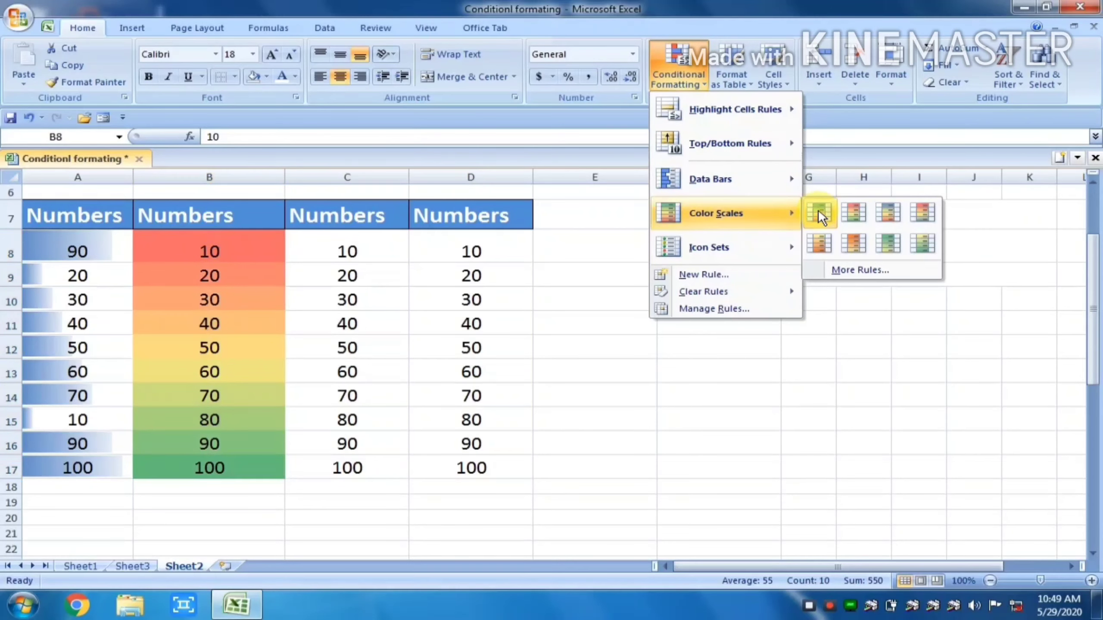
pyautogui.click(818, 210)
pyautogui.click(253, 366)
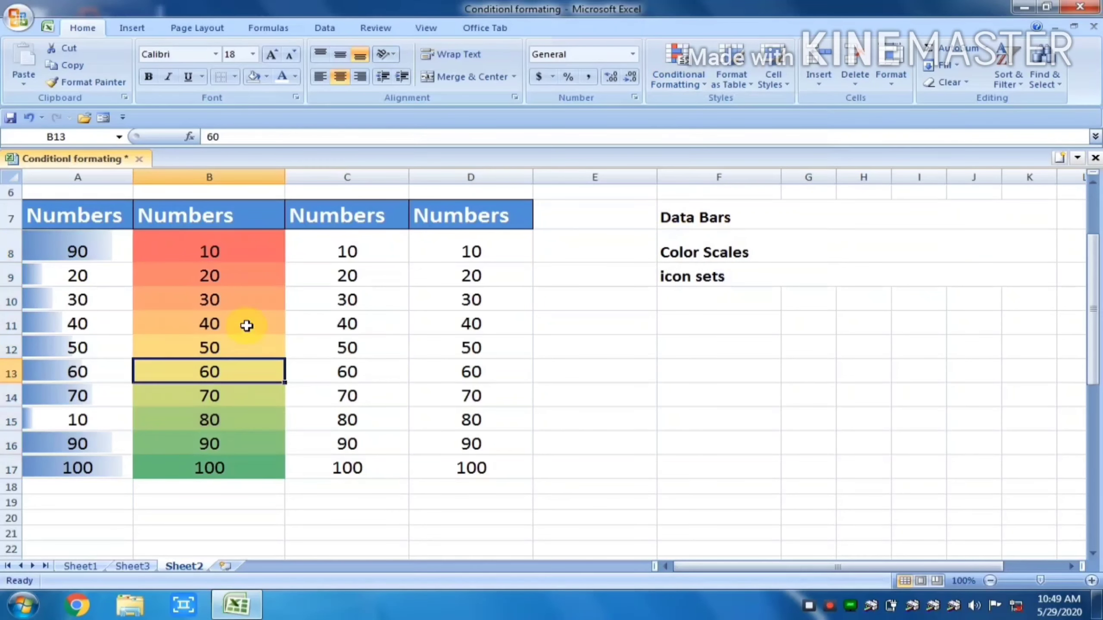
pyautogui.moveTo(243, 253)
pyautogui.mouseDown()
pyautogui.moveTo(249, 316)
pyautogui.moveTo(197, 371)
pyautogui.mouseUp()
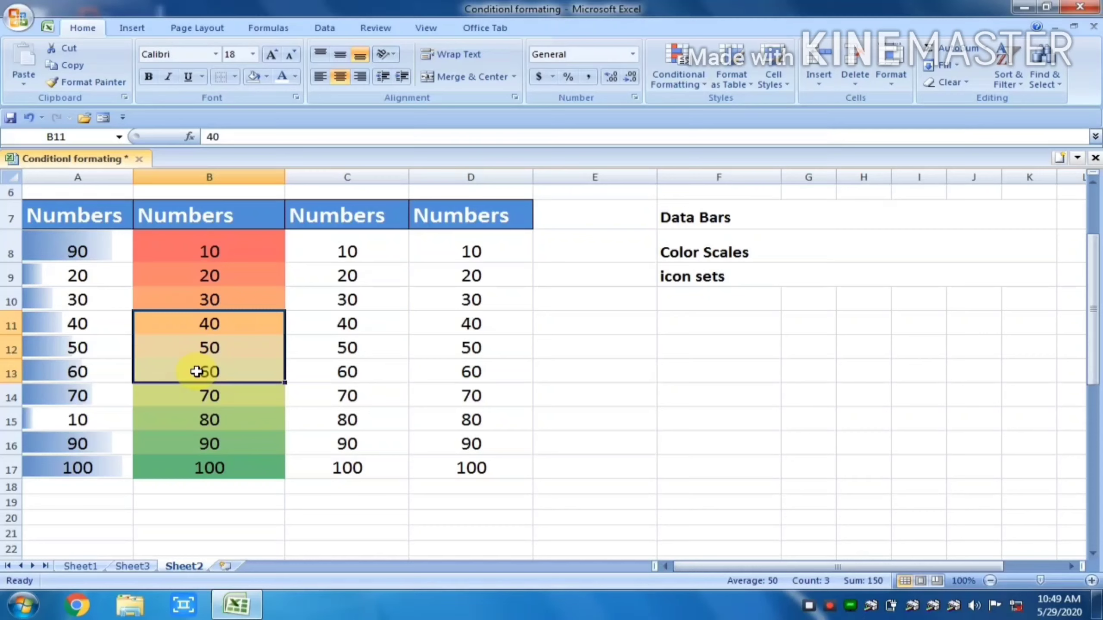
pyautogui.click(308, 391)
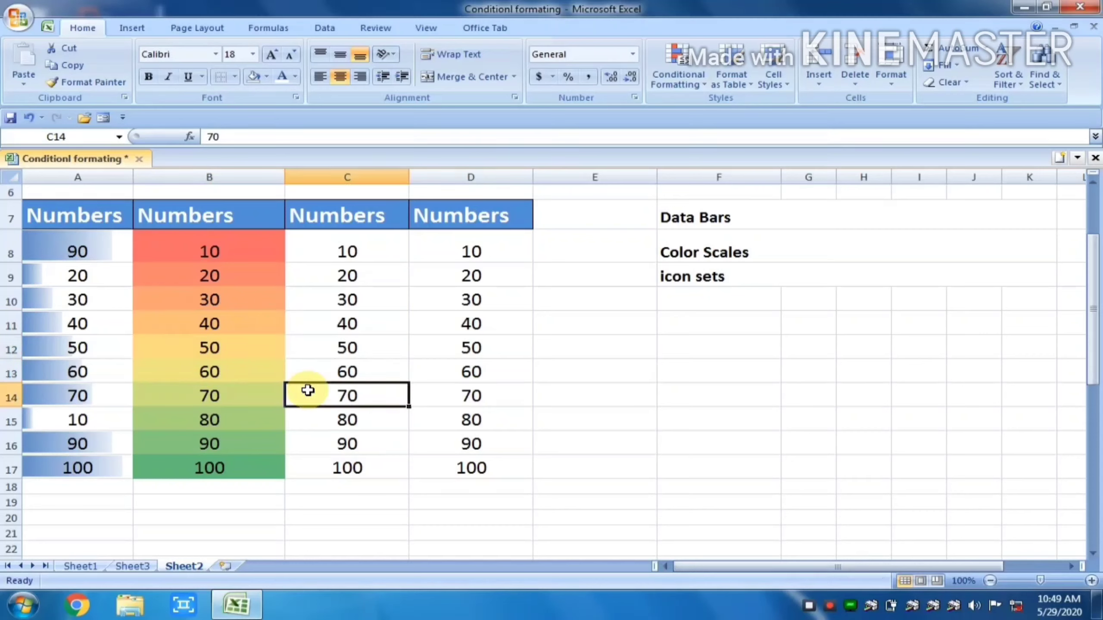
pyautogui.click(225, 399)
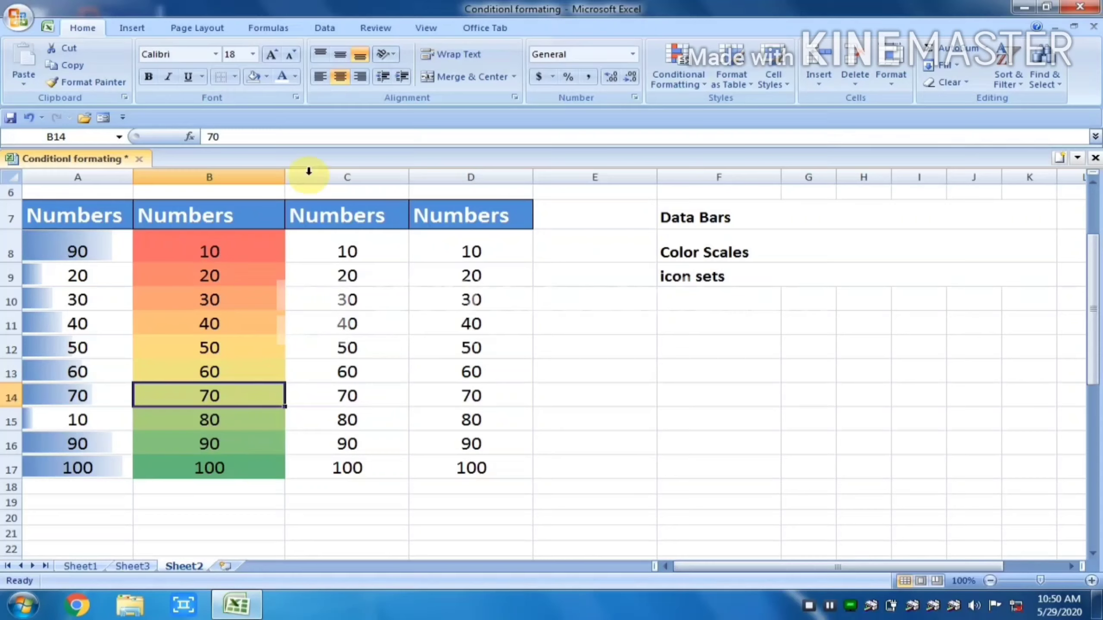
# - Apply the 3 Arrows (Colored) icon set to C8:C17
pyautogui.click(370, 246)
pyautogui.moveTo(371, 257); pyautogui.dragTo(362, 378)
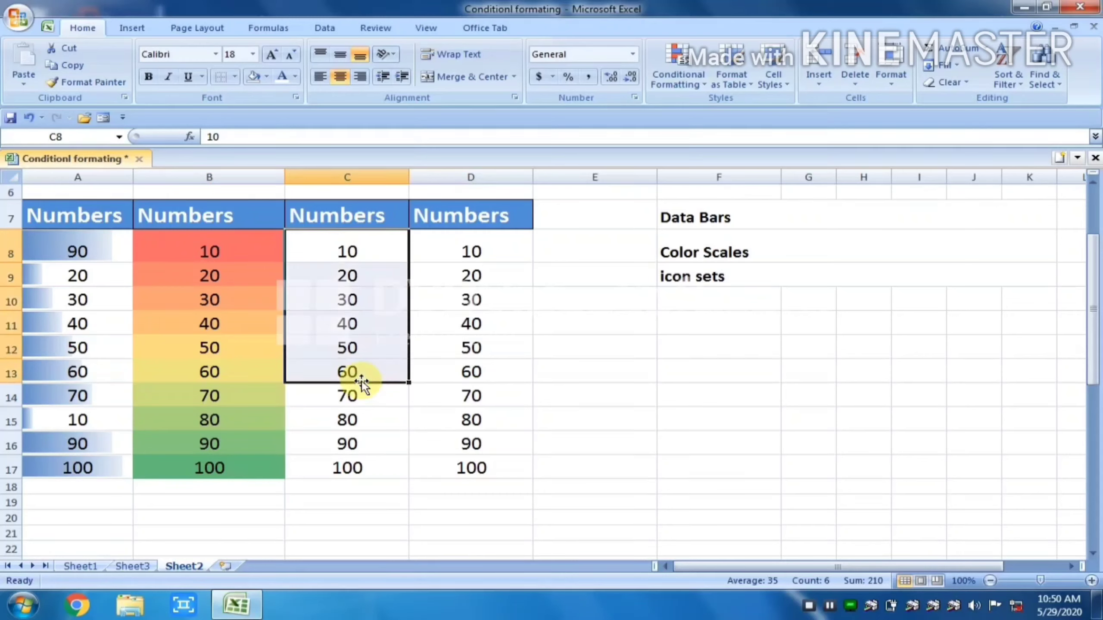
pyautogui.click(344, 253)
pyautogui.moveTo(344, 253); pyautogui.dragTo(349, 465)
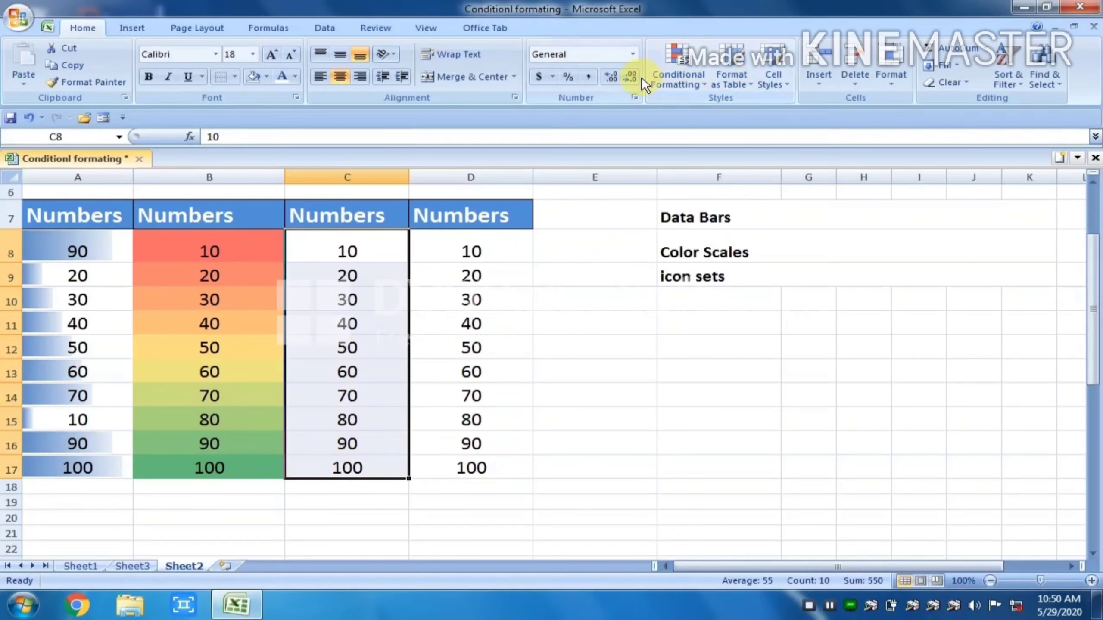
pyautogui.click(660, 78)
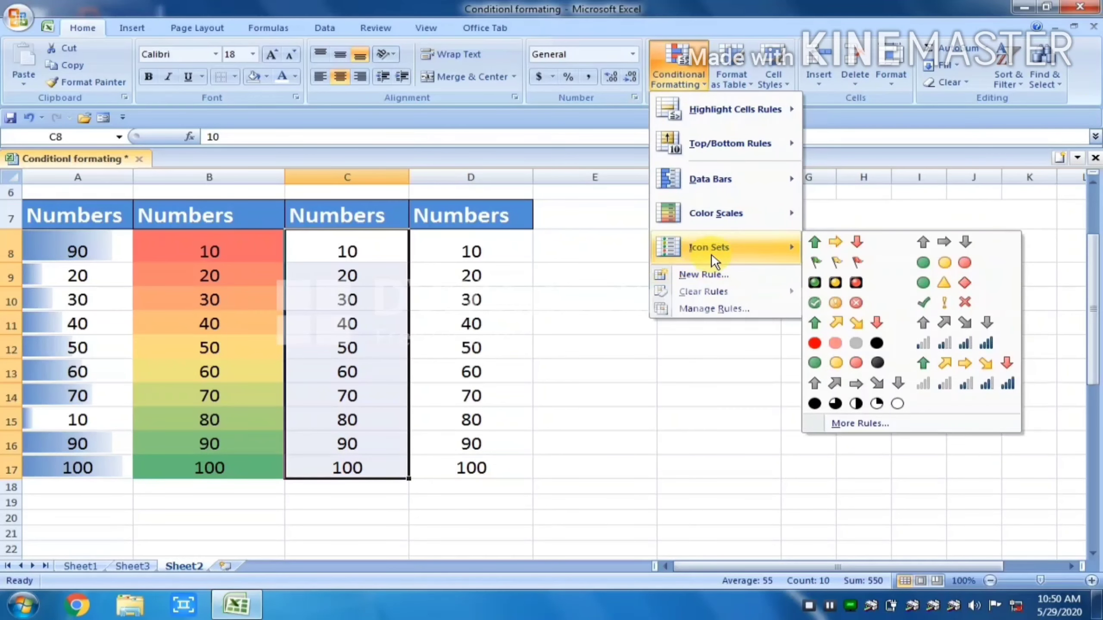
pyautogui.moveTo(708, 248)
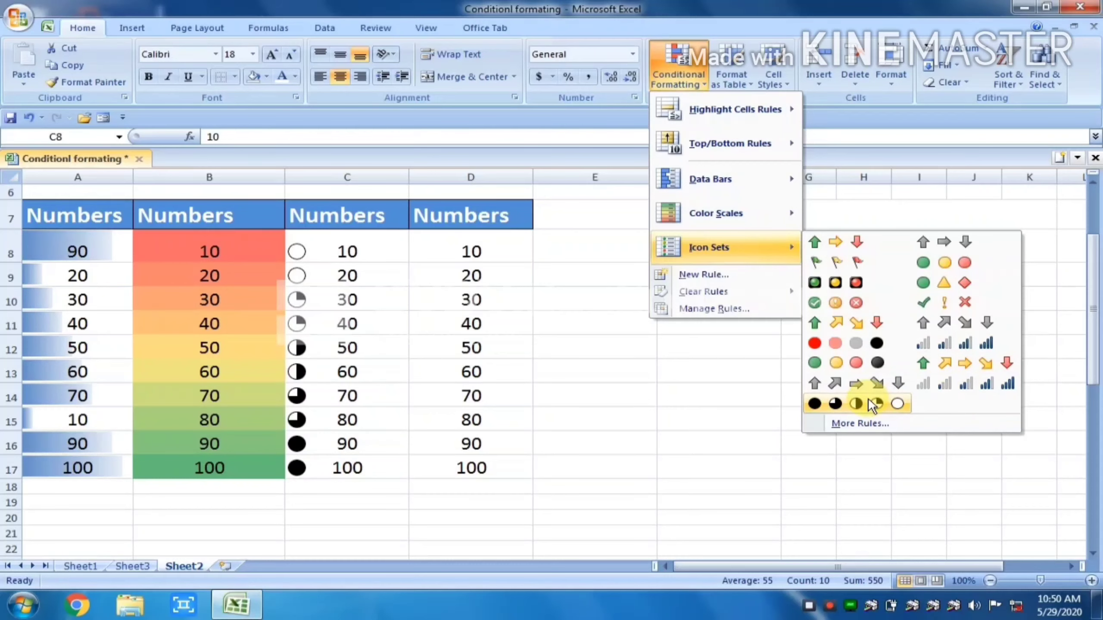
pyautogui.click(829, 240)
pyautogui.scroll(1, 564, 296)
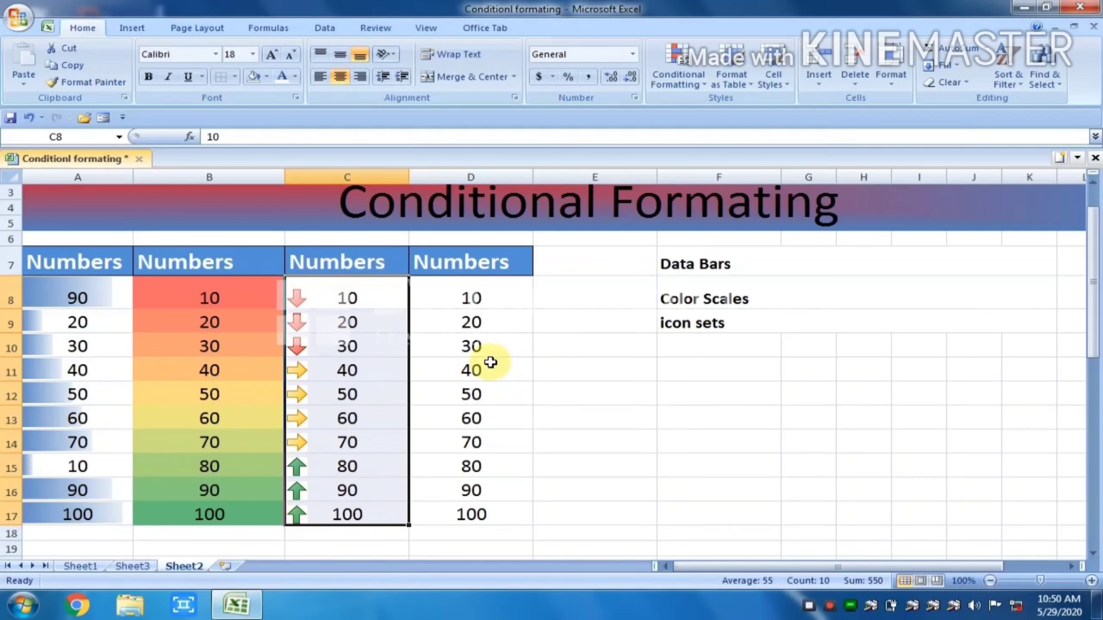
pyautogui.click(485, 300)
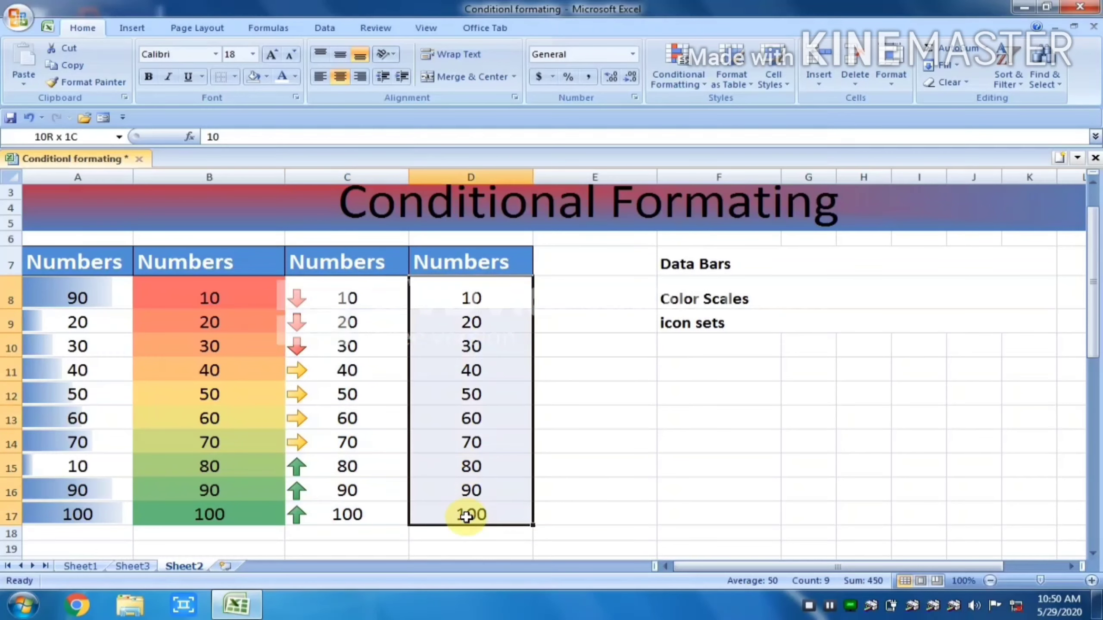
# - Apply the 4 Ratings signal-bar icon set to D8:D17
pyautogui.moveTo(484, 300); pyautogui.dragTo(474, 472)
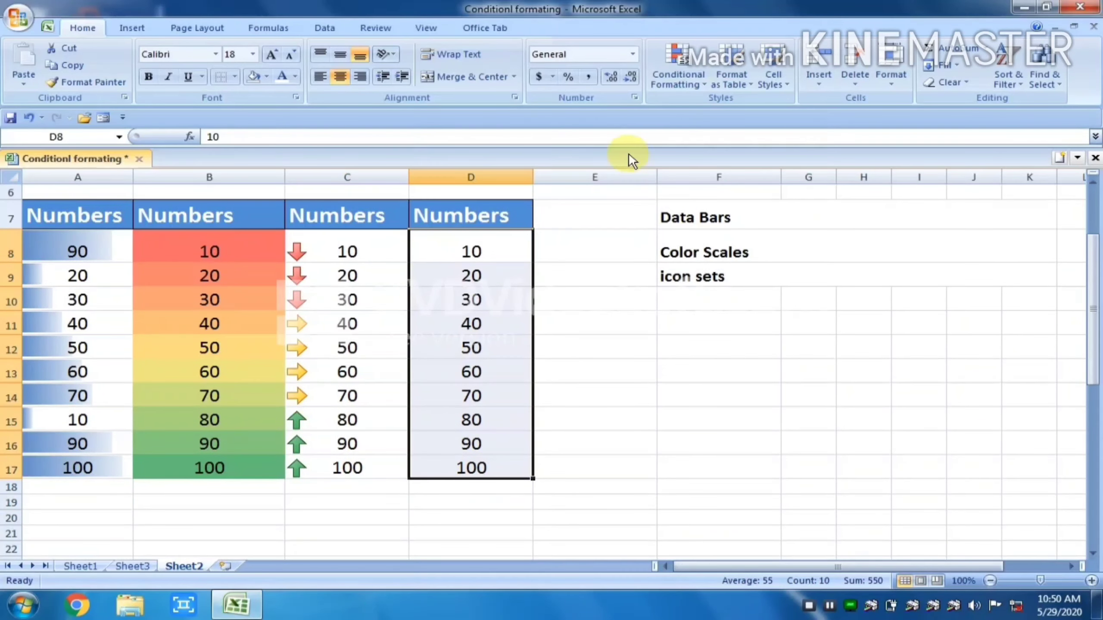
pyautogui.click(686, 61)
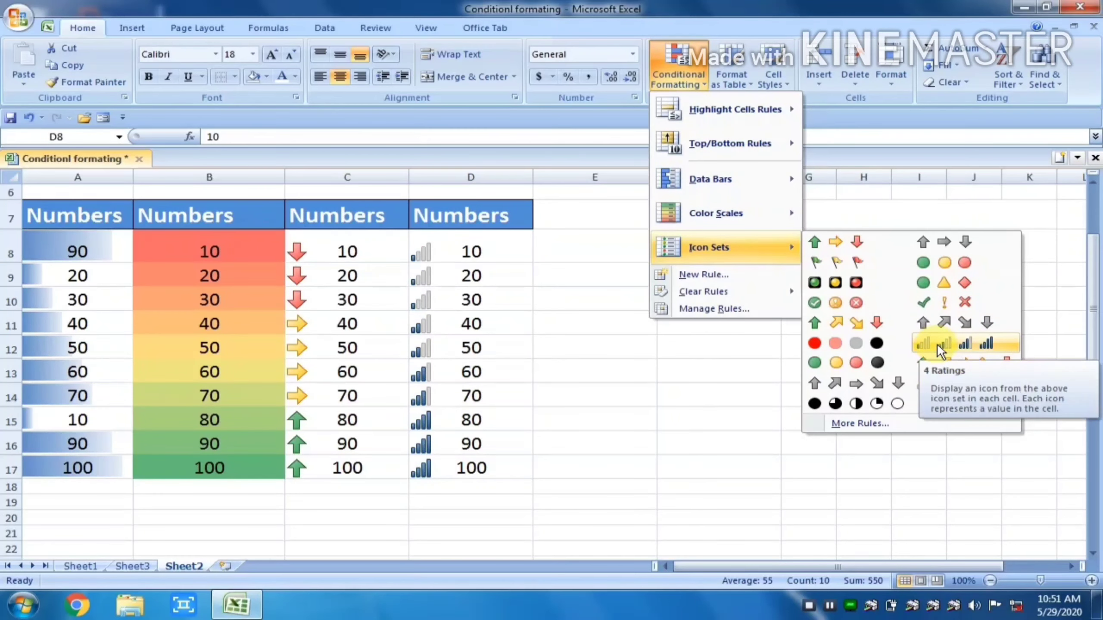
pyautogui.click(938, 344)
pyautogui.click(483, 319)
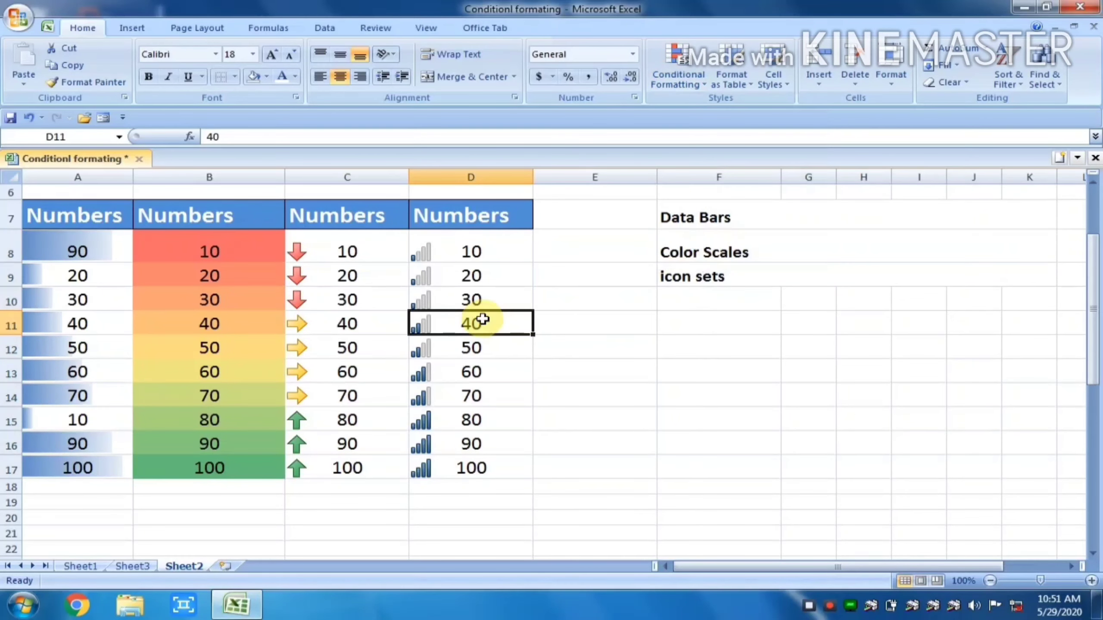
pyautogui.click(338, 325)
pyautogui.click(432, 325)
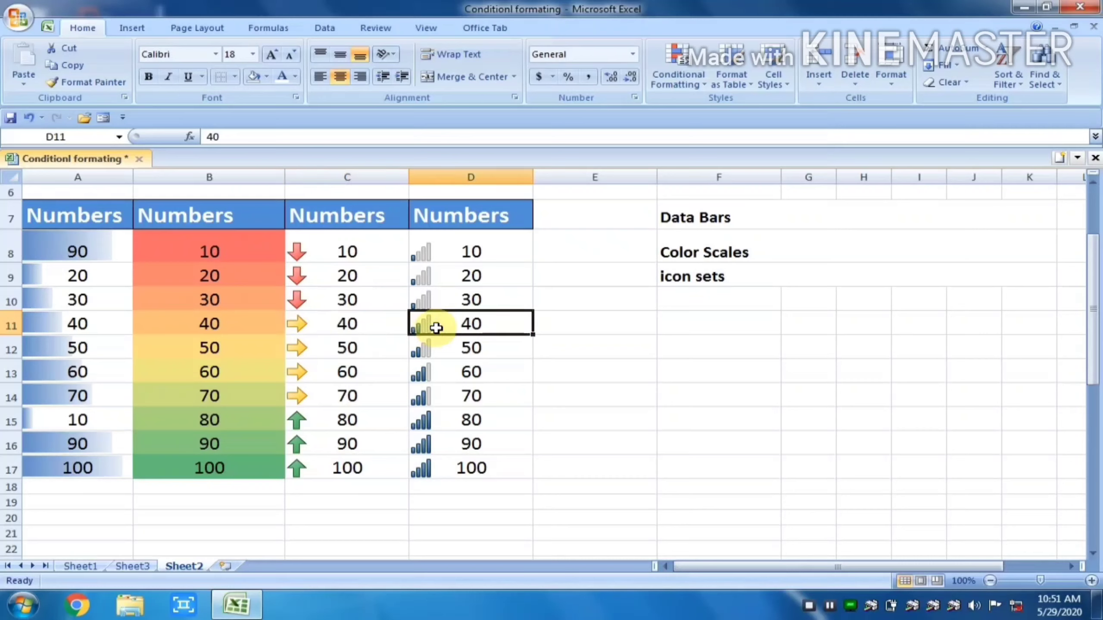
# - Change B14 to 10 to see its colour scale update
pyautogui.click(203, 384)
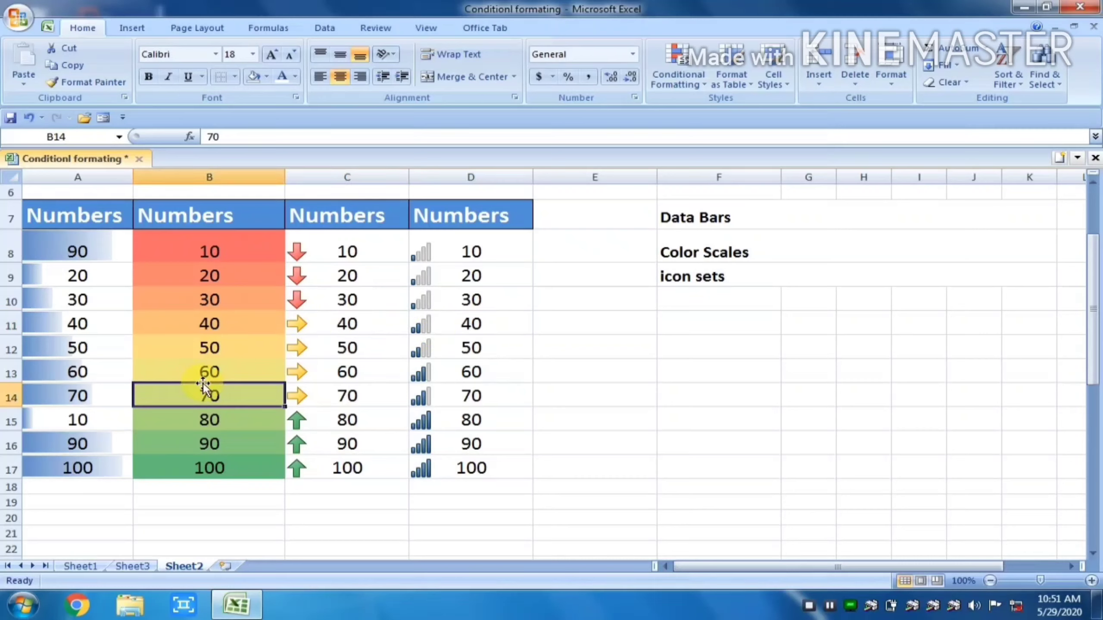
pyautogui.write('10')
pyautogui.press('Return')
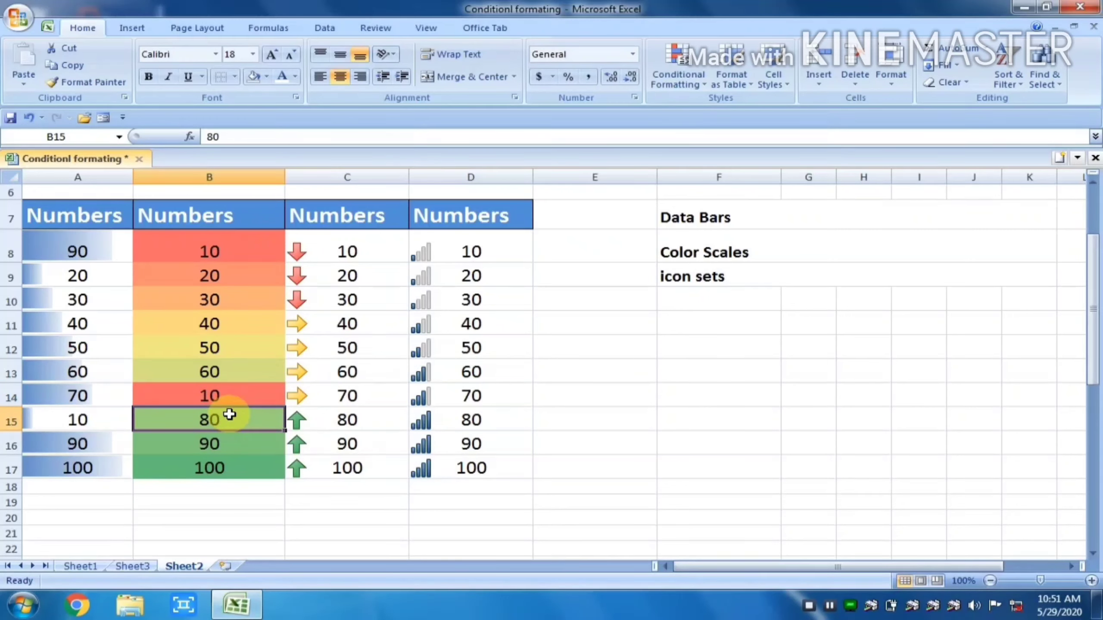
pyautogui.click(335, 320)
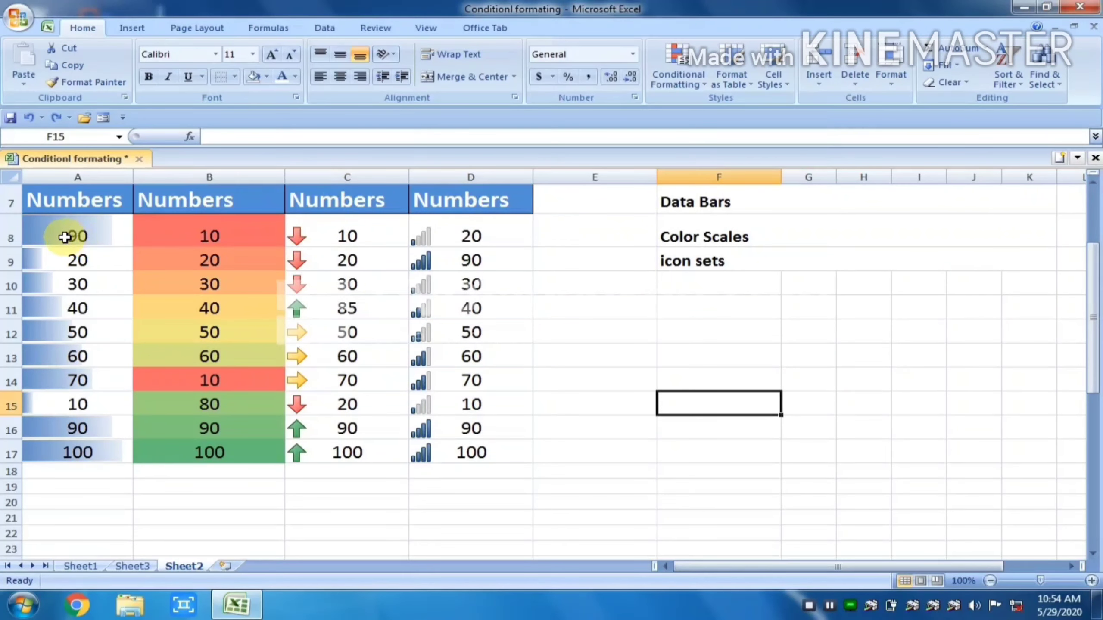
# - Select A8:D17 and clear all conditional formatting rules from the entire sheet
pyautogui.click(95, 251)
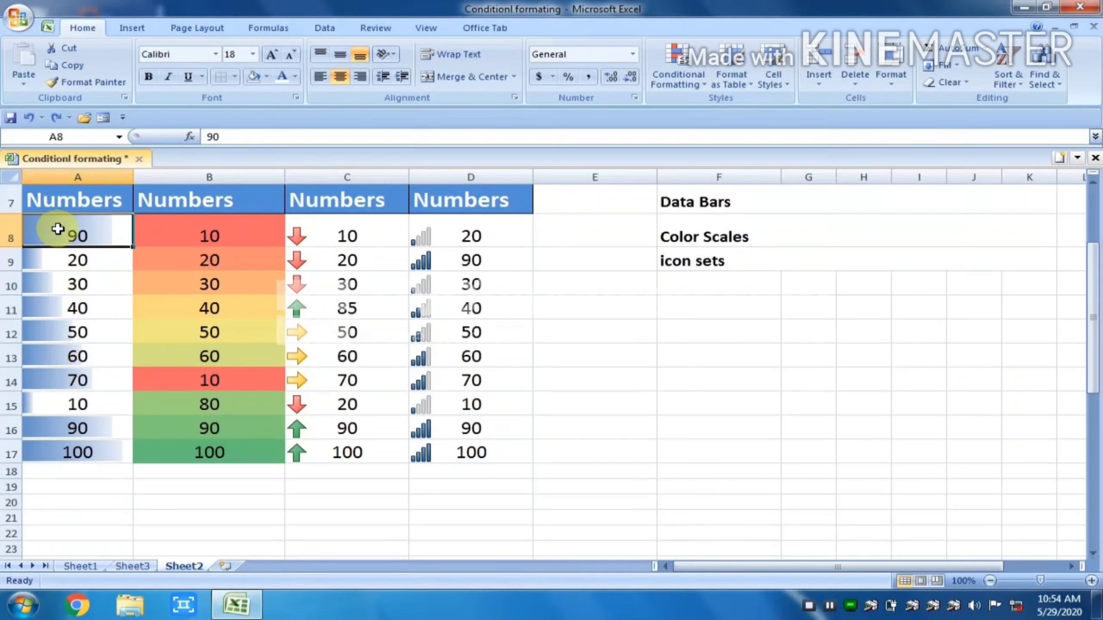
pyautogui.moveTo(59, 235)
pyautogui.mouseDown()
pyautogui.moveTo(238, 264)
pyautogui.moveTo(419, 377)
pyautogui.moveTo(423, 483)
pyautogui.moveTo(428, 460)
pyautogui.mouseUp()
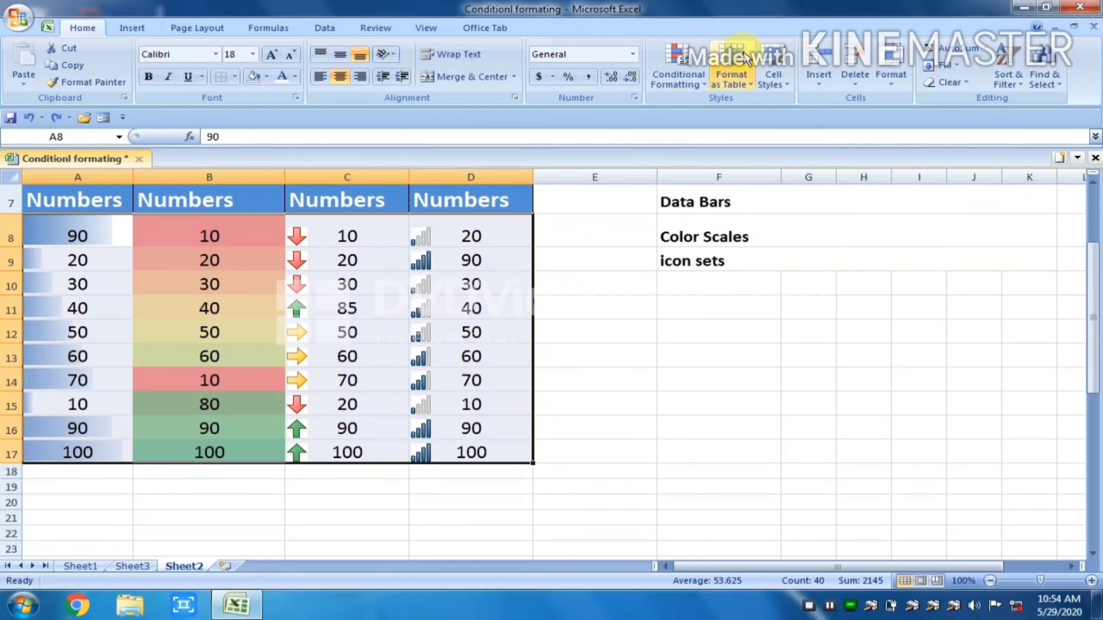
pyautogui.click(677, 79)
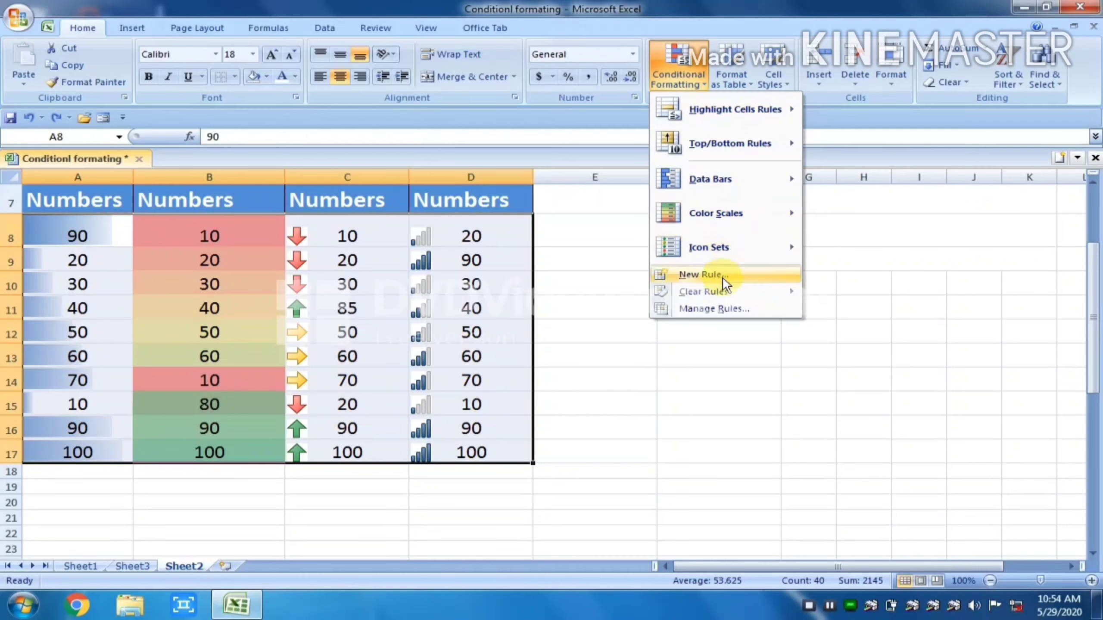
pyautogui.moveTo(703, 291)
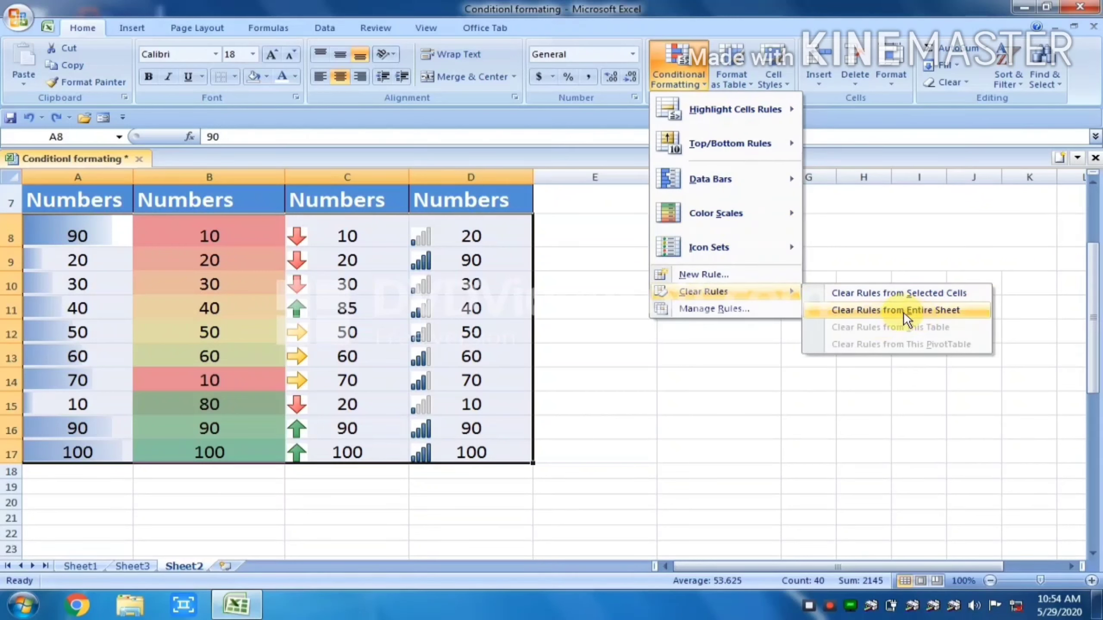
pyautogui.click(913, 292)
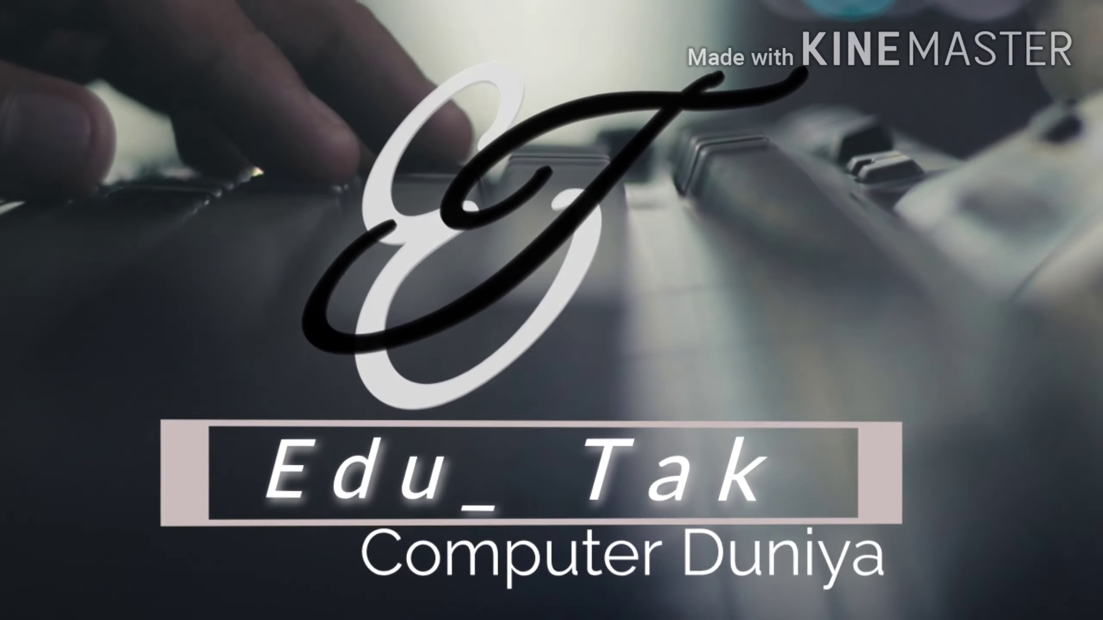